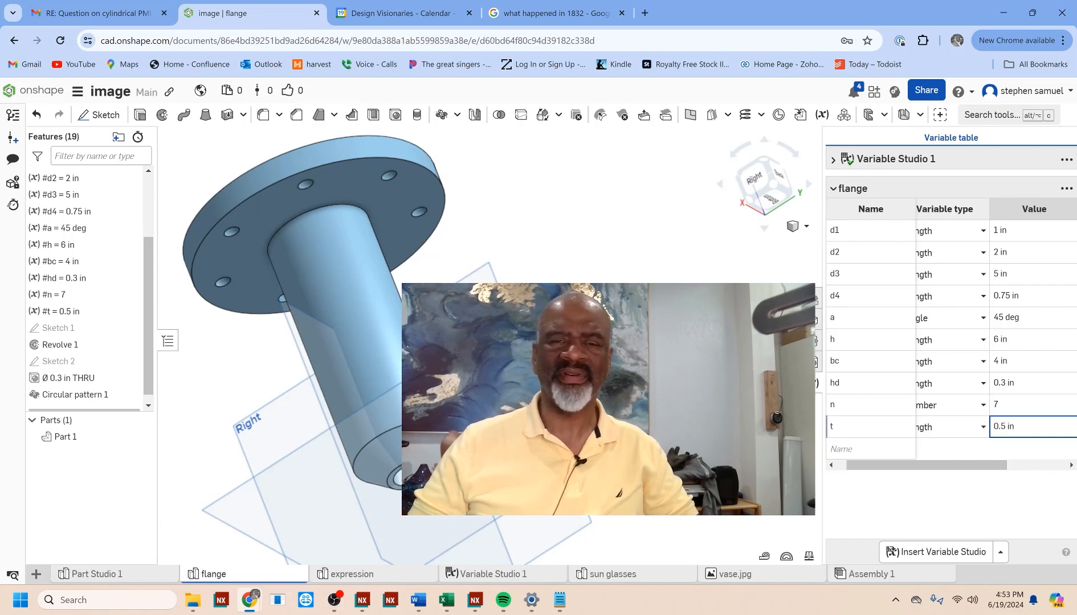
pyautogui.moveTo(569, 398); pyautogui.dragTo(562, 394, button='middle')
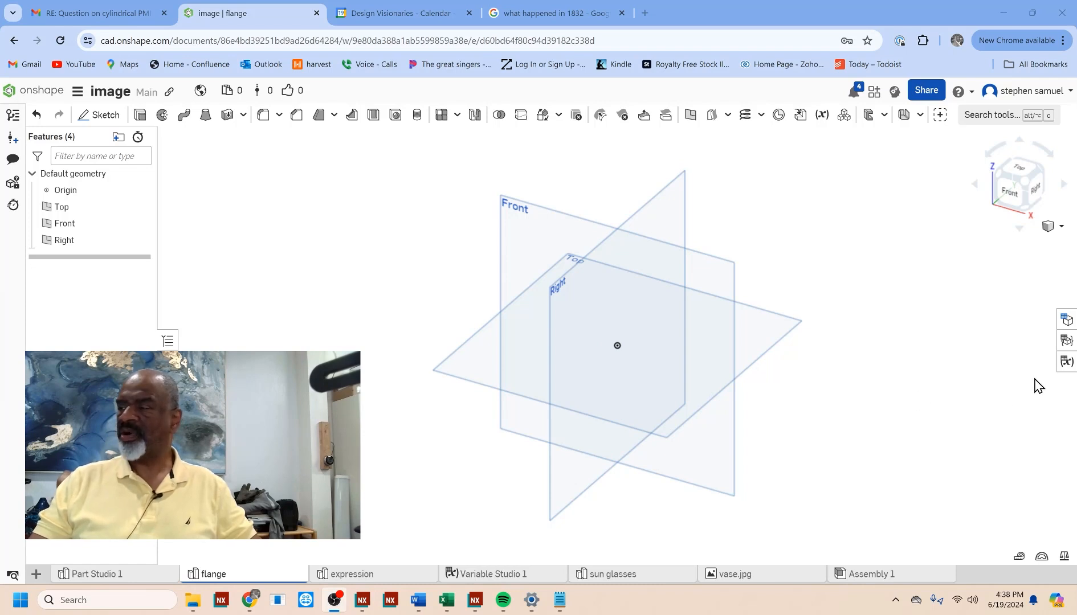
# Step: Open the flange part studio's variable table and add a length variable named d1 with a value of 1 in
pyautogui.click(1068, 364)
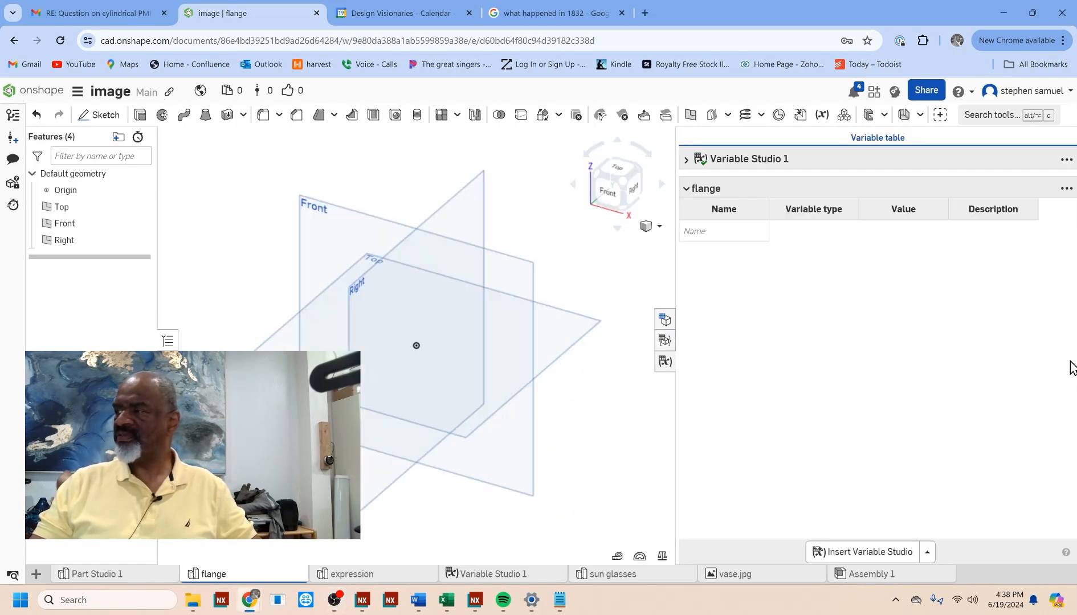
pyautogui.click(709, 228)
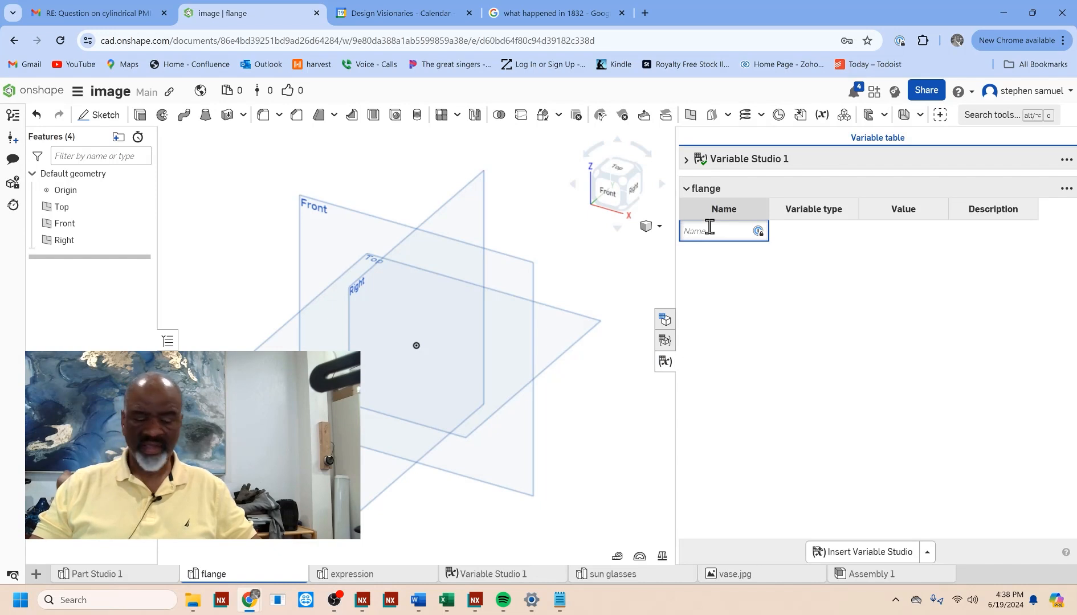
pyautogui.write('d1')
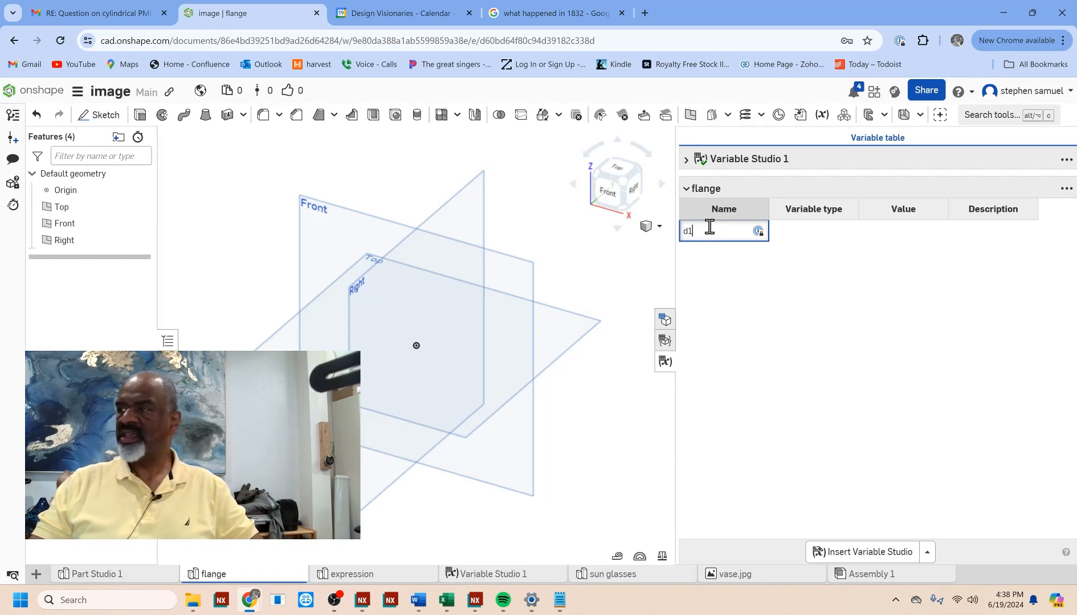
pyautogui.press('Return')
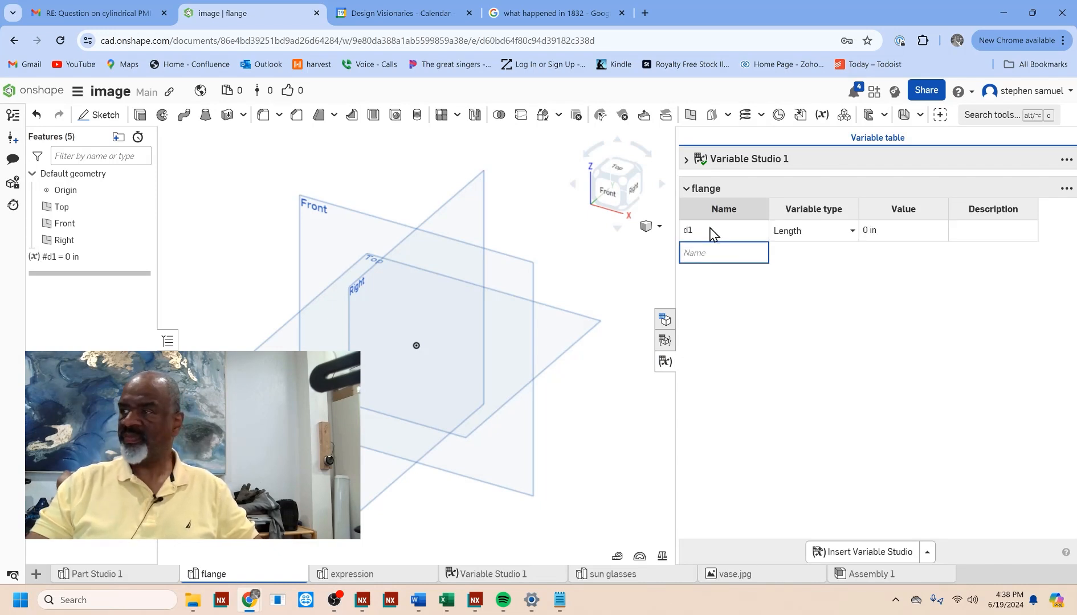
pyautogui.click(882, 229)
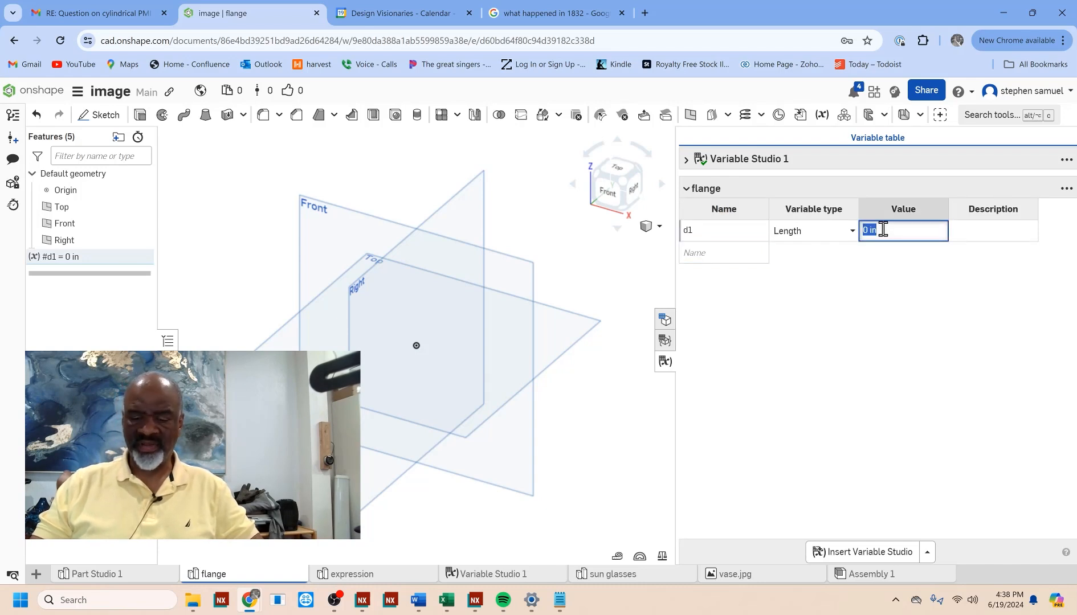
pyautogui.write('1')
# Step: Add a length variable named d2 to the flange variables and set its value to 2 in
pyautogui.click(739, 247)
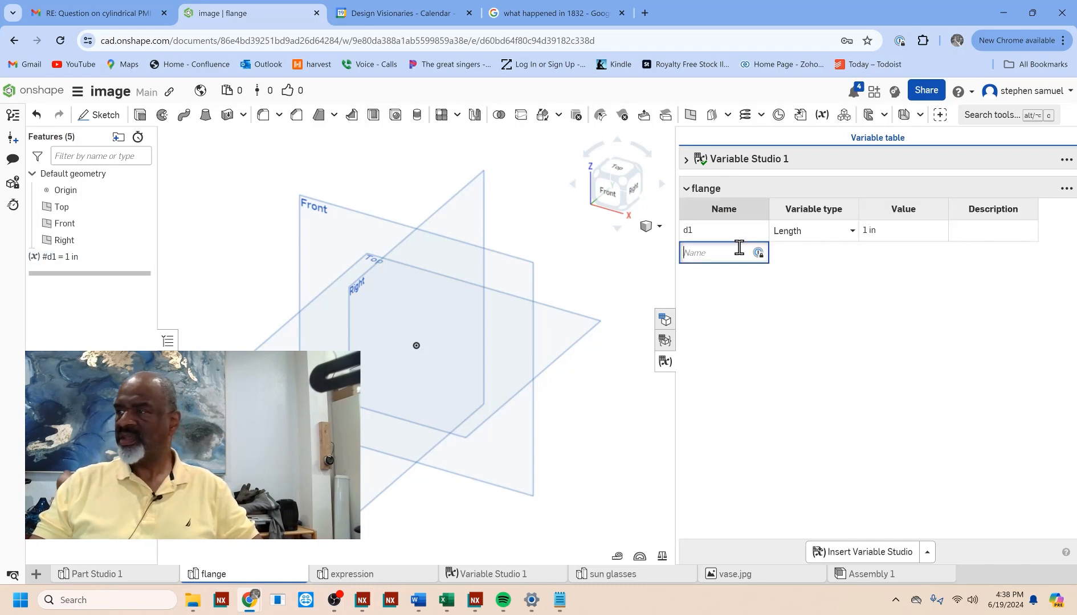
pyautogui.write('d2')
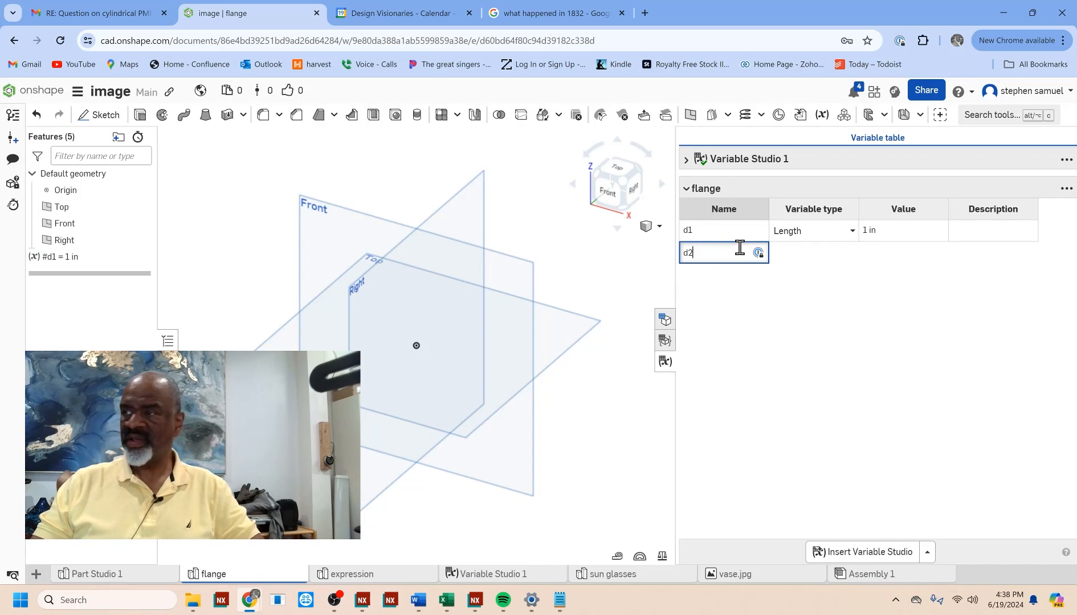
pyautogui.click(891, 253)
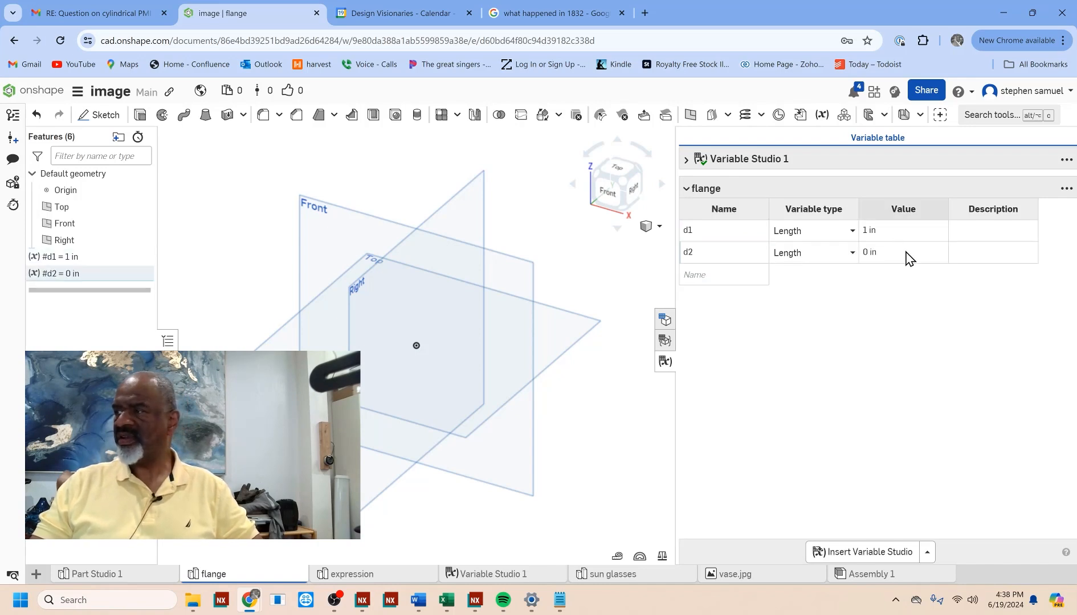
pyautogui.click(899, 251)
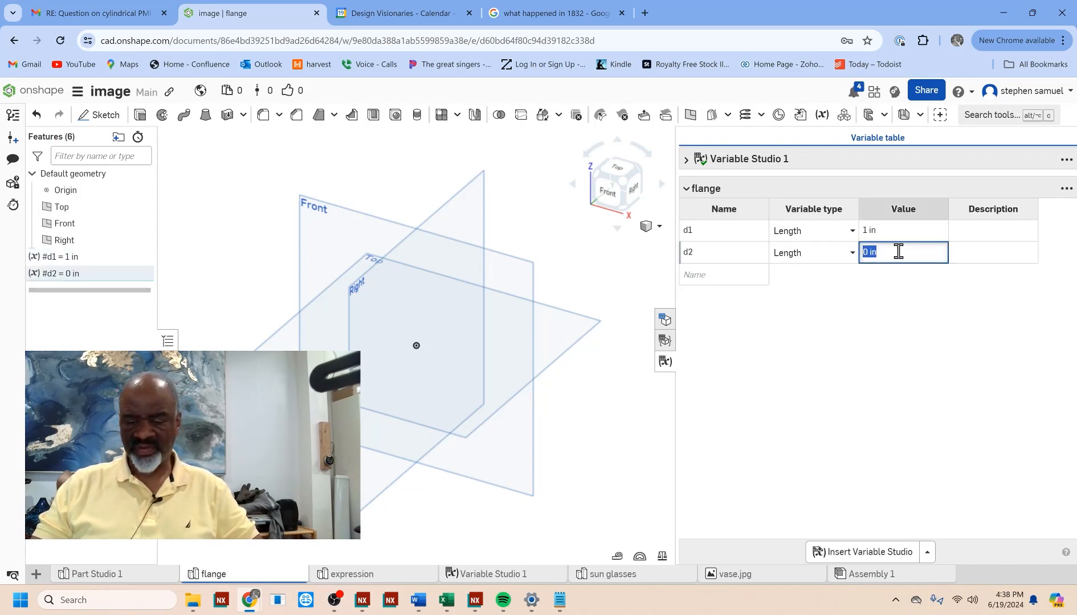
pyautogui.write('2')
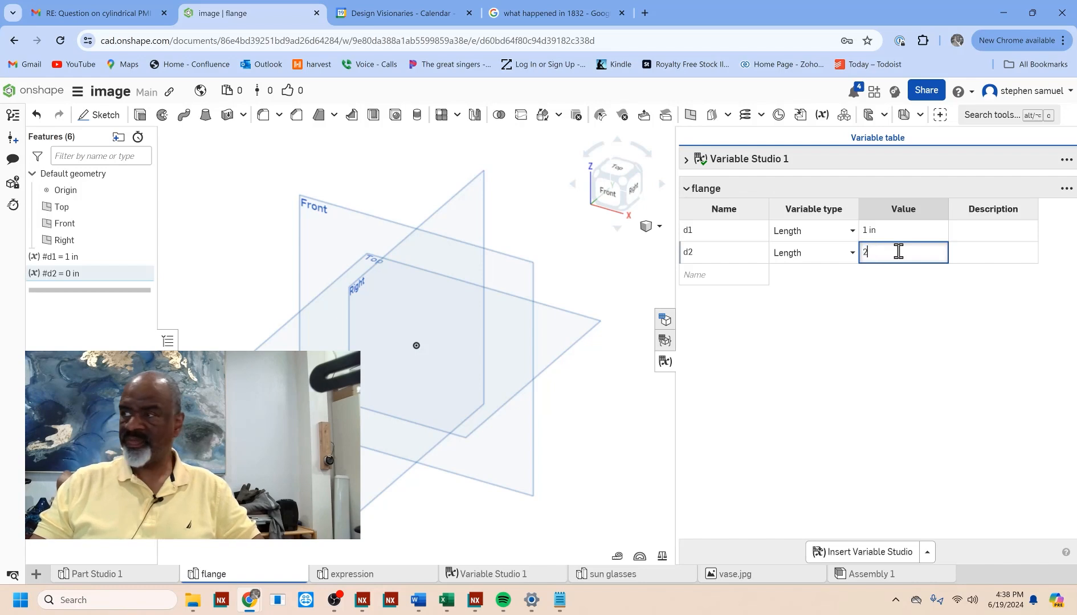
# Step: Add a length variable named d3 to the flange variable table
pyautogui.click(695, 276)
pyautogui.write('d')
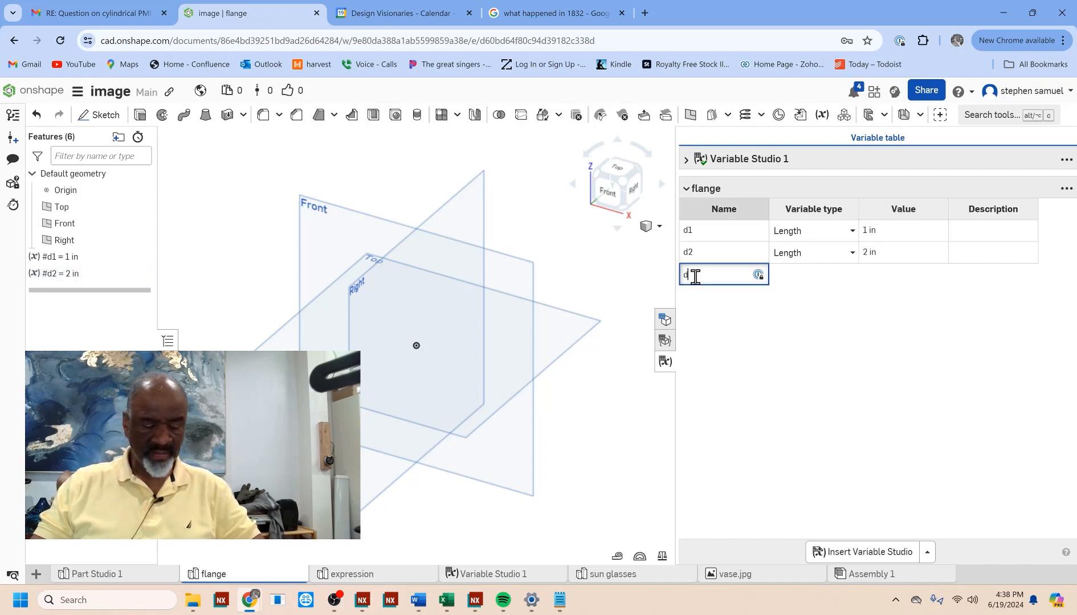
pyautogui.write('3')
pyautogui.click(875, 274)
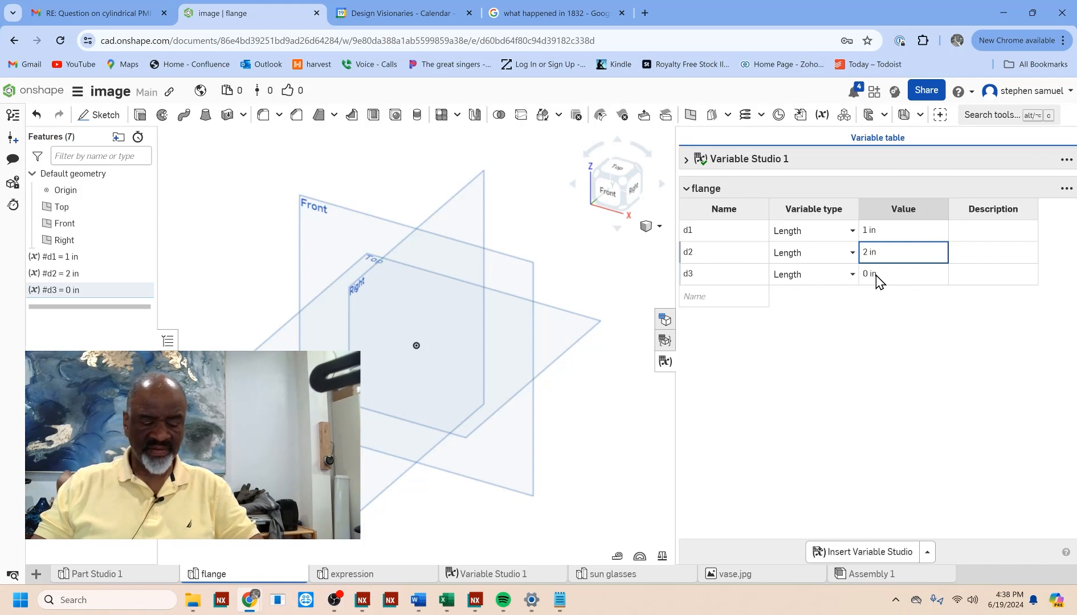
pyautogui.write('5')
pyautogui.click(882, 277)
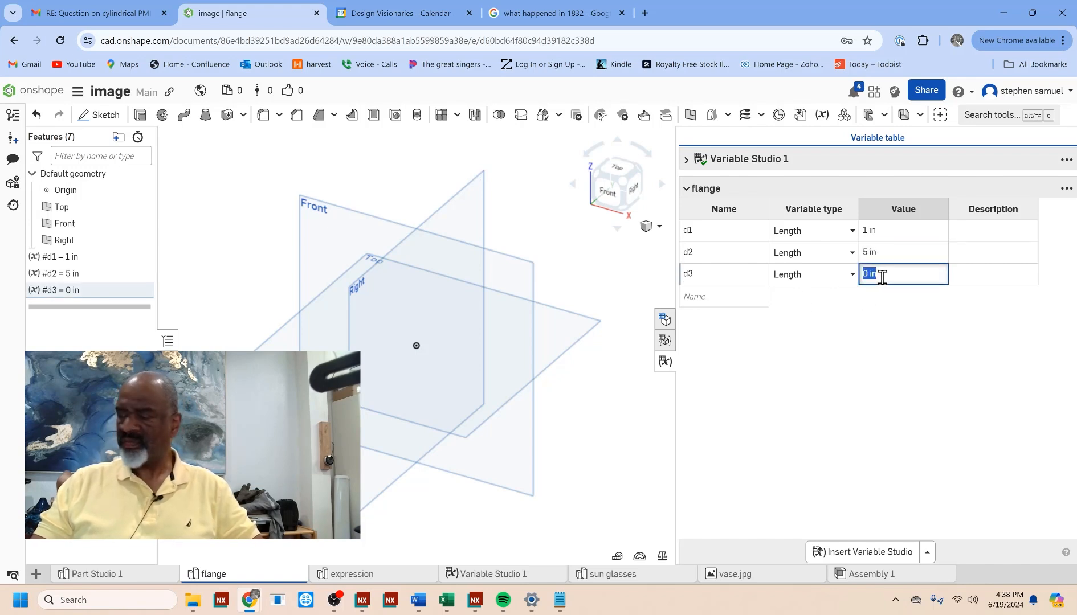
pyautogui.click(879, 257)
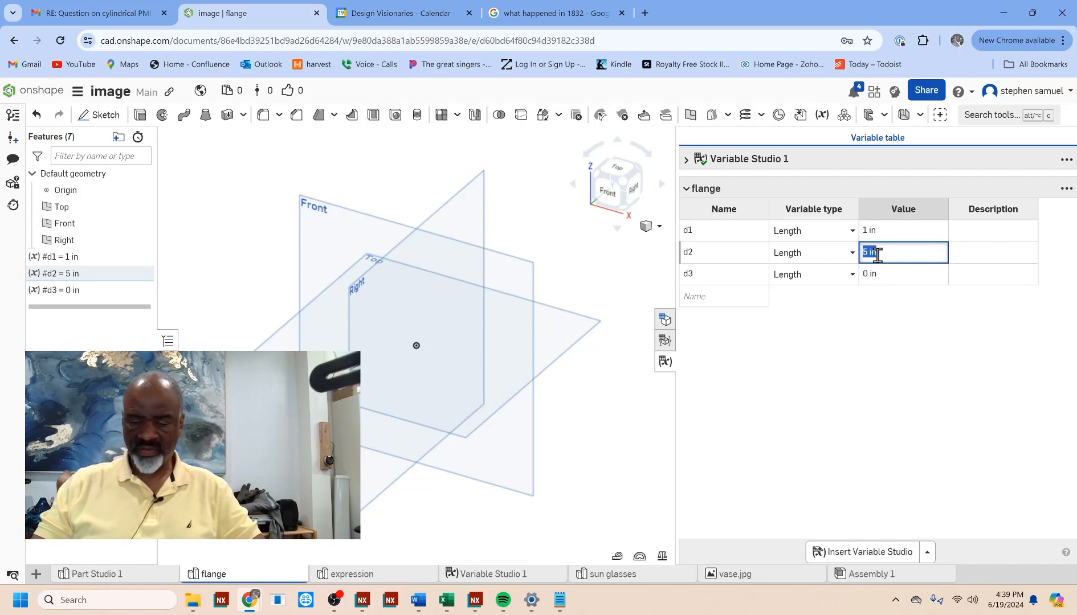
pyautogui.write('2')
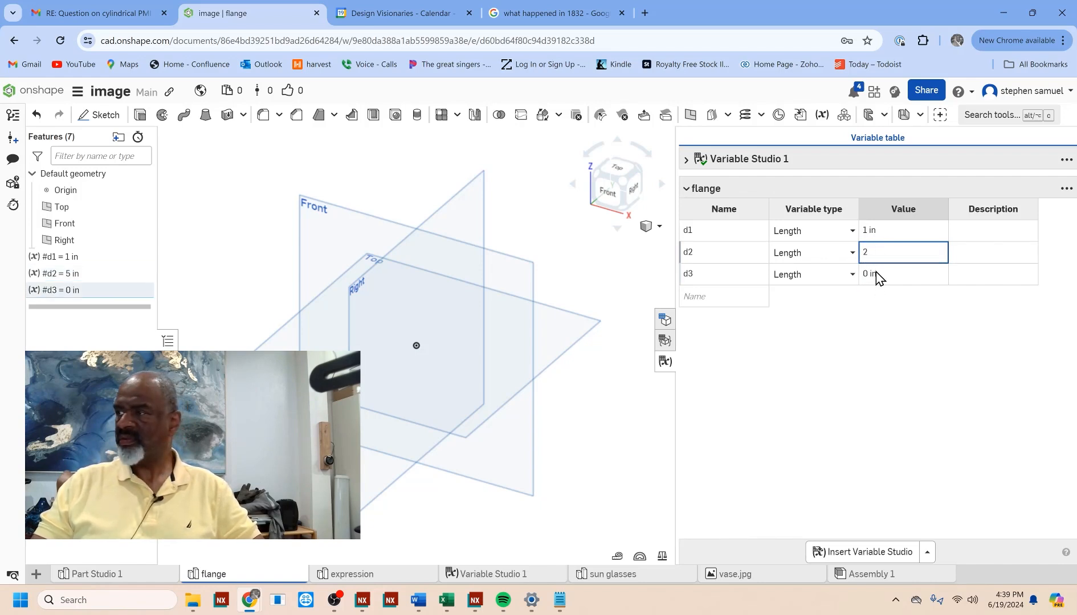
# Step: Set the value of d3 to 5 in and add two more length variables named d4 and d5
pyautogui.click(875, 273)
pyautogui.write('5')
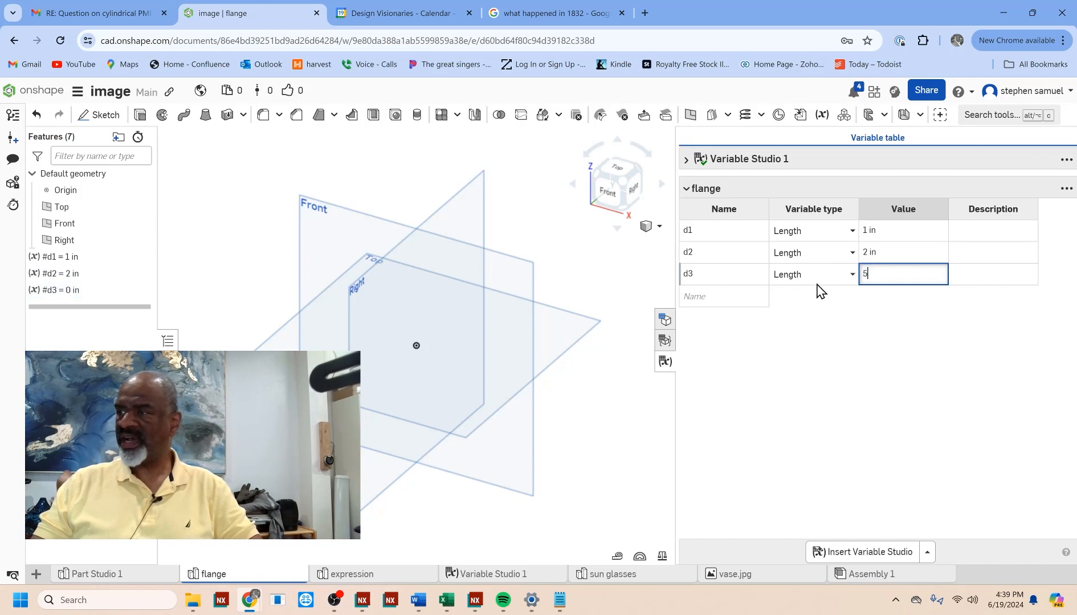
pyautogui.click(738, 296)
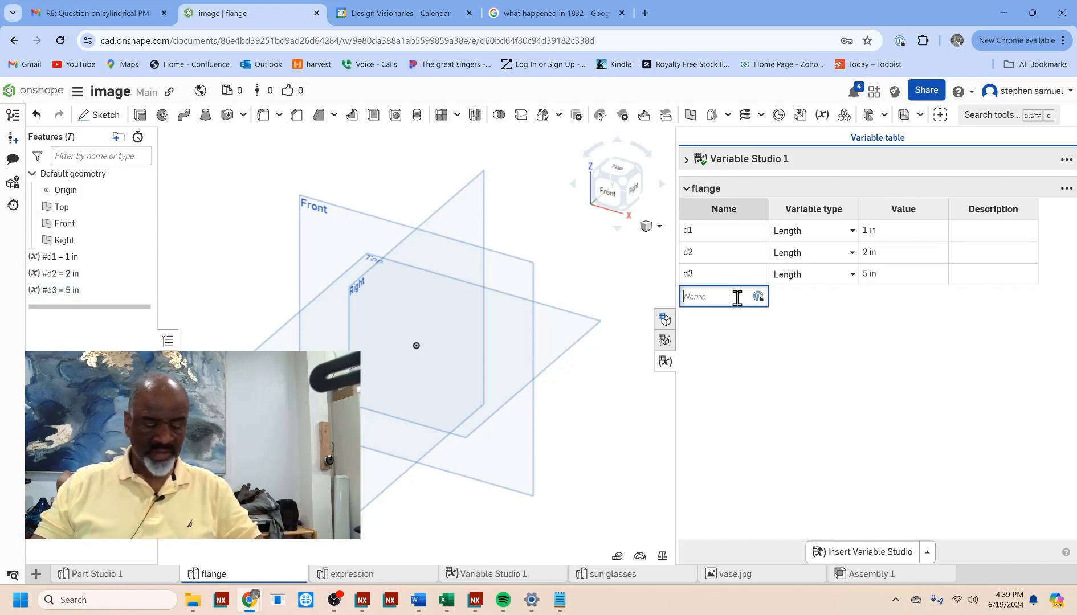
pyautogui.write('d4')
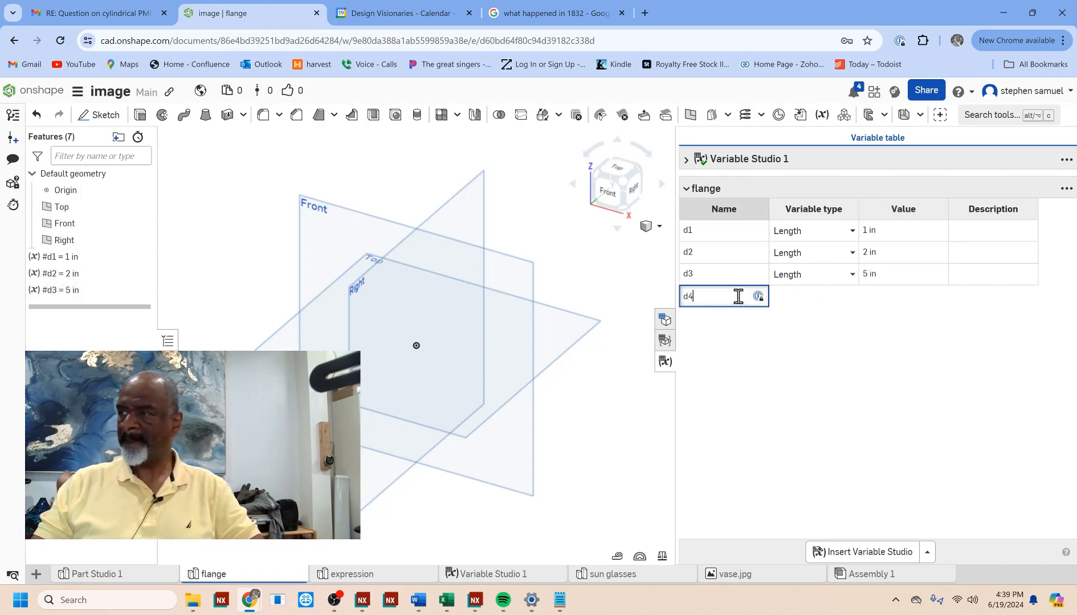
pyautogui.press('Return')
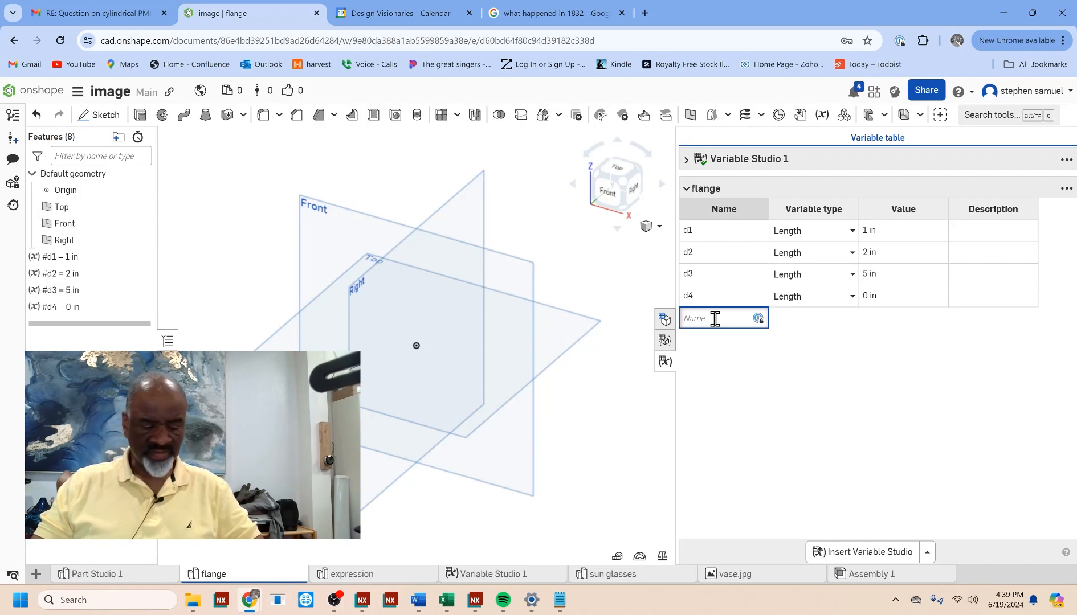
pyautogui.write('d5')
pyautogui.press('Return')
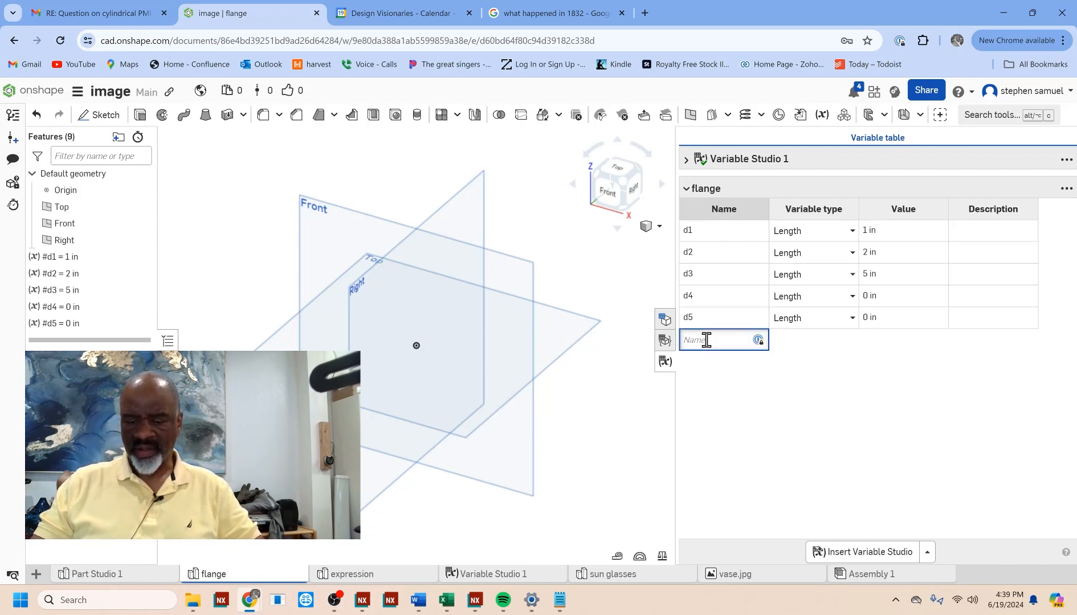
# Step: Add a variable named a, change its type to Angle and set its value to 30 degrees
pyautogui.write('a')
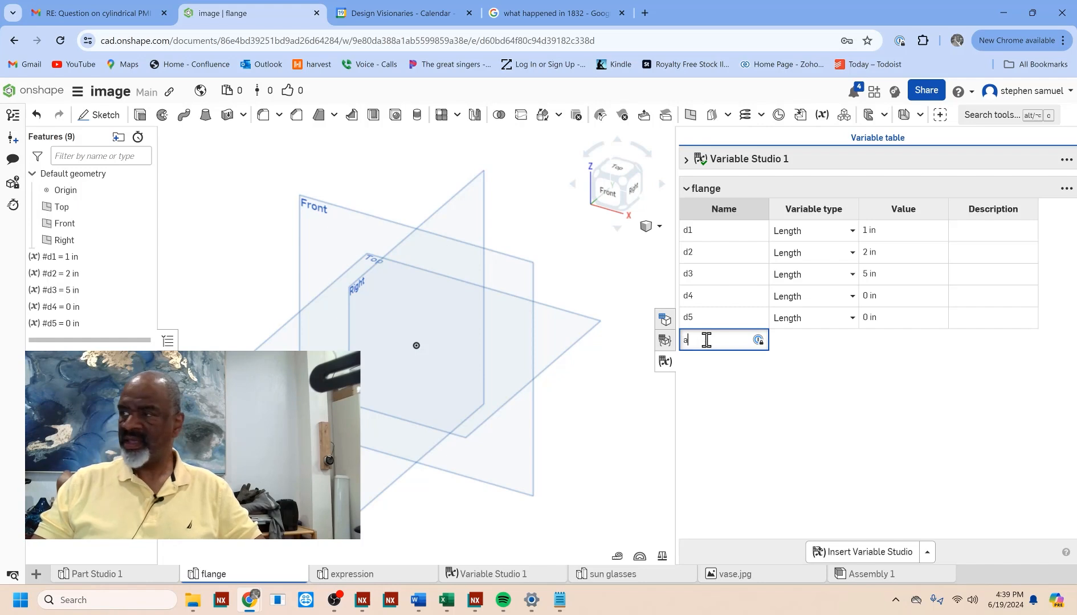
pyautogui.press('Return')
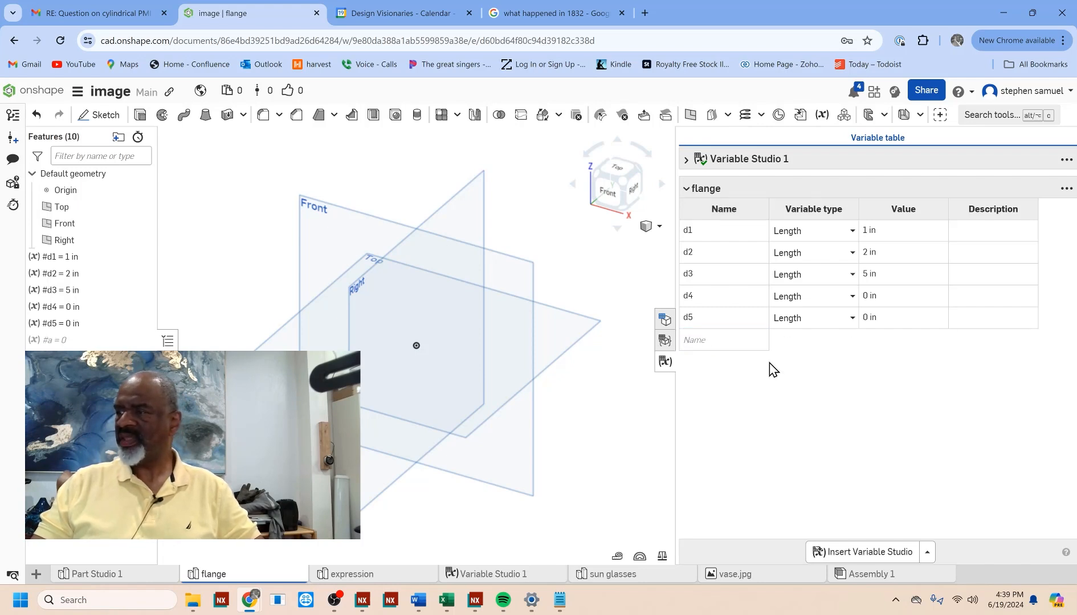
pyautogui.click(850, 341)
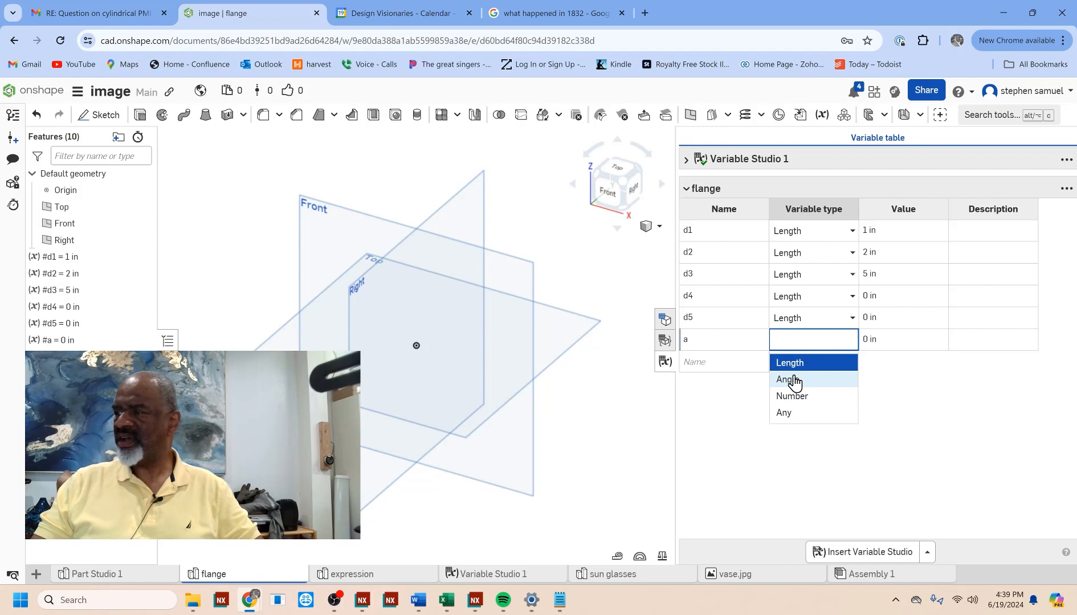
pyautogui.click(792, 381)
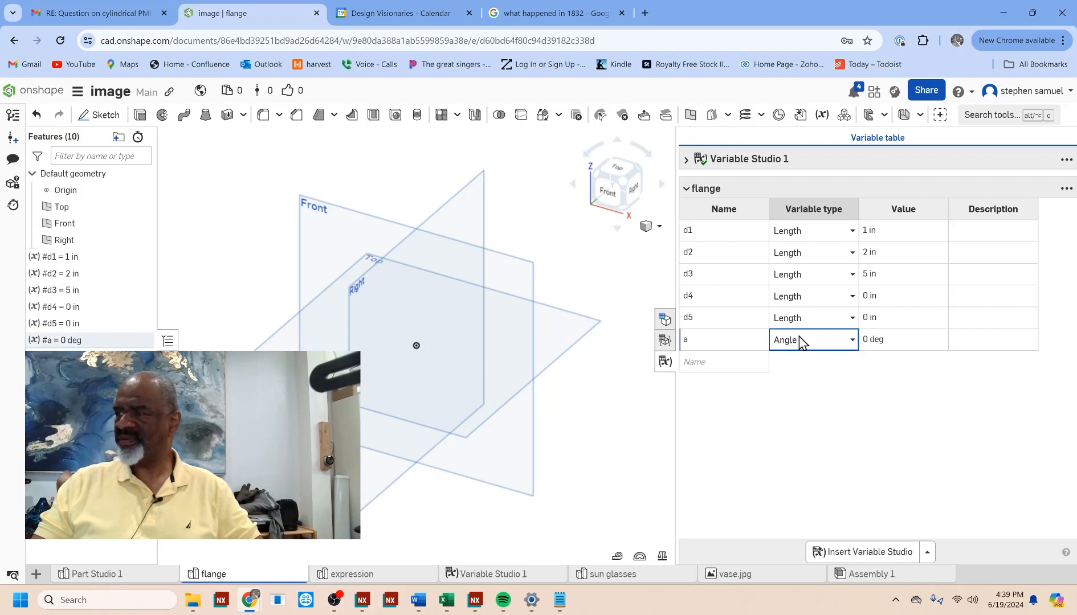
pyautogui.click(880, 341)
pyautogui.doubleClick(881, 341)
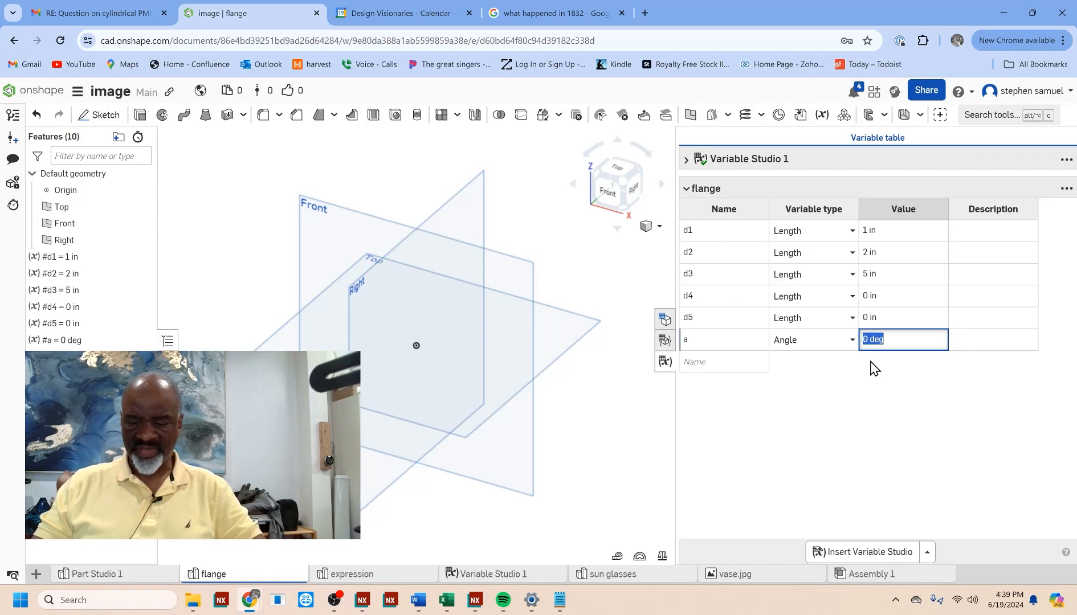
pyautogui.write('3')
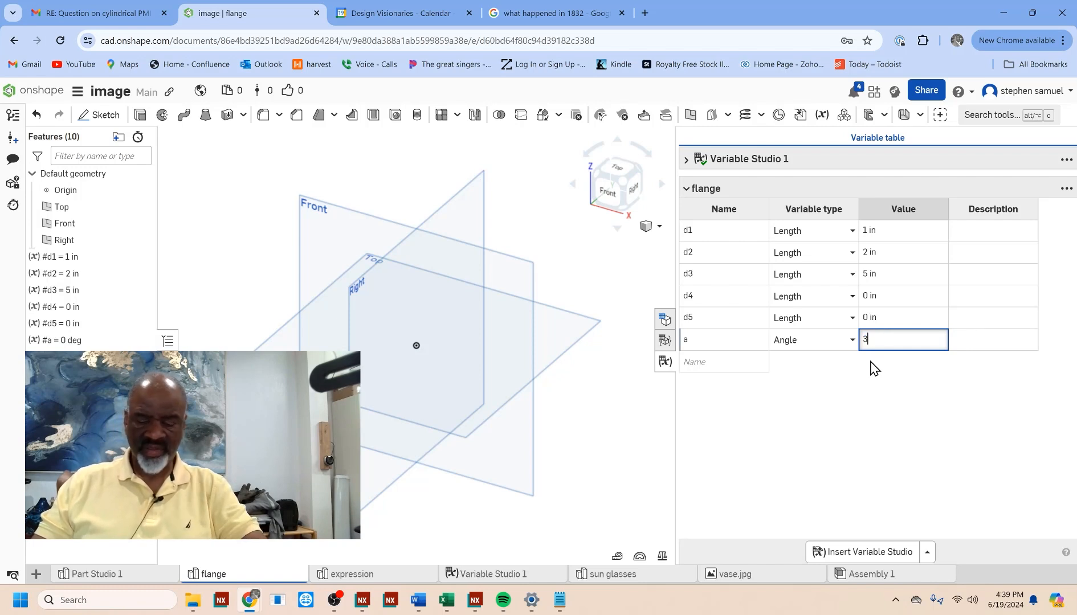
pyautogui.write('0')
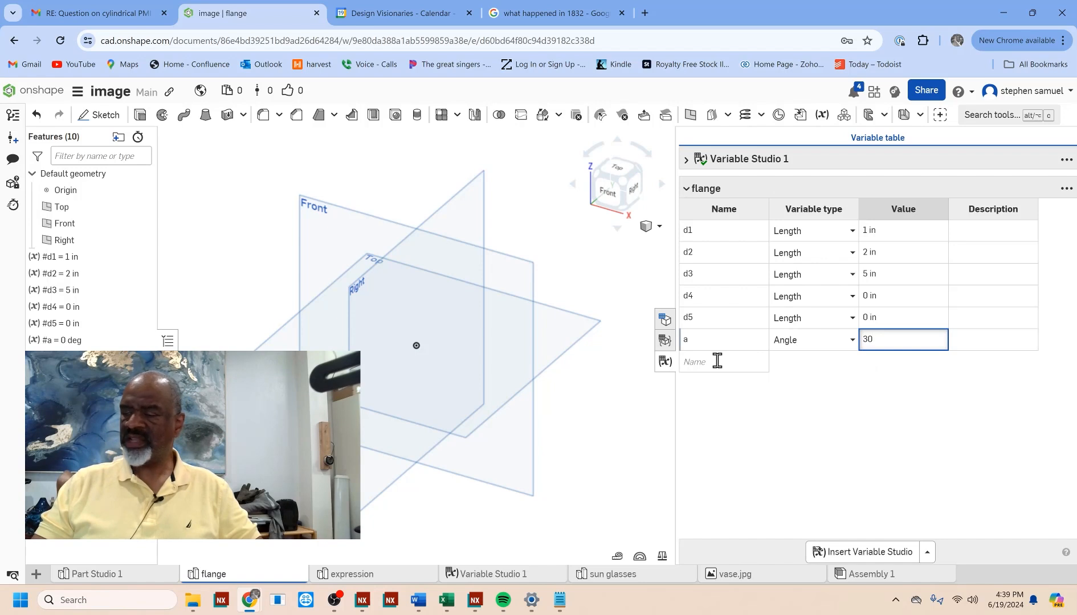
# Step: Add a length variable named h to the flange variables and set its value to 6 in
pyautogui.click(717, 361)
pyautogui.write('h')
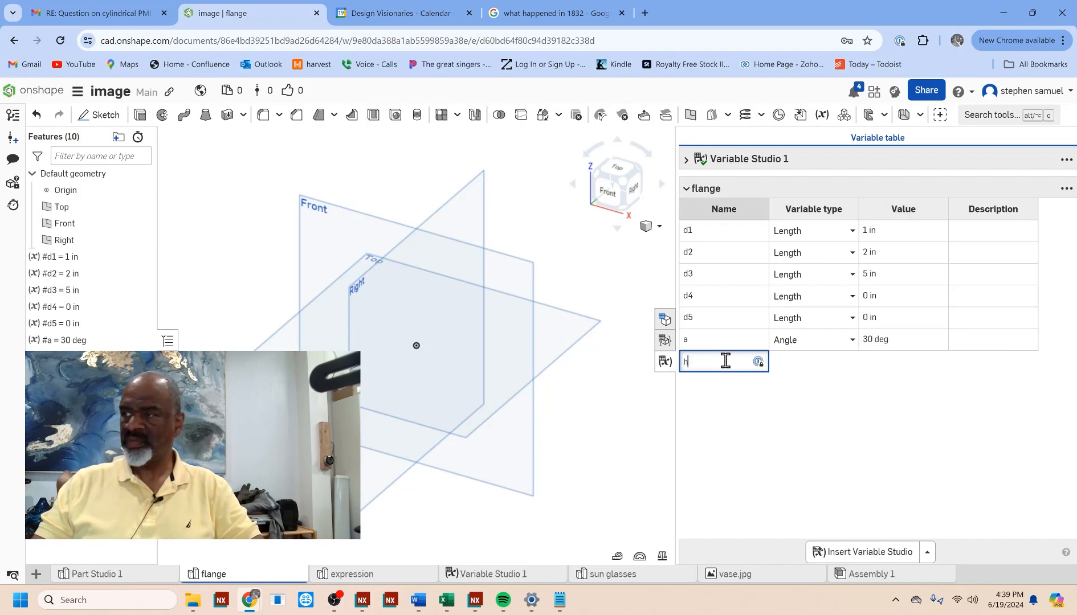
pyautogui.press('Return')
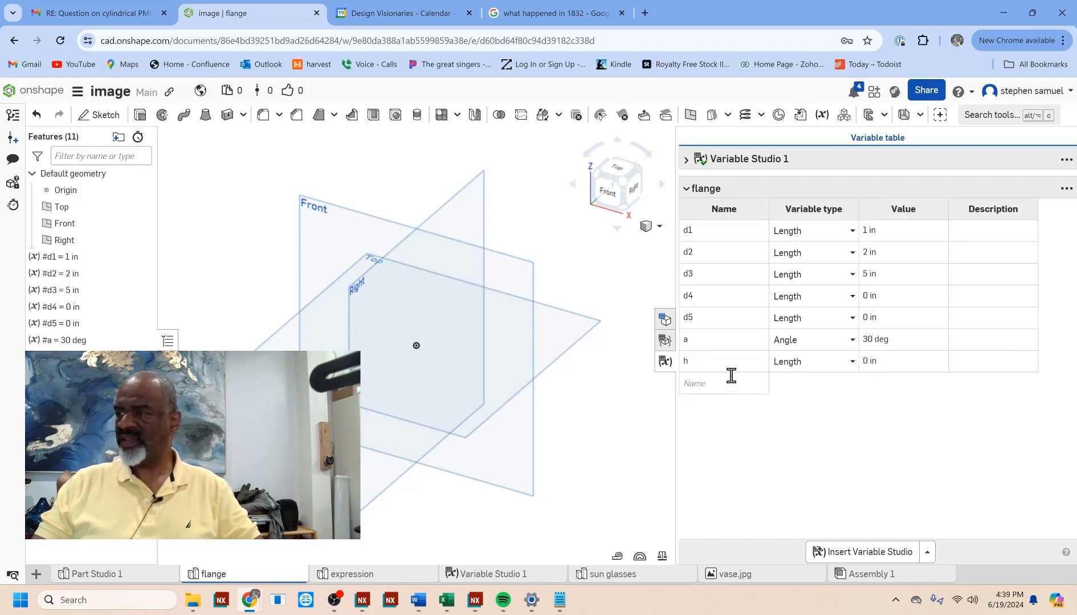
pyautogui.click(871, 361)
pyautogui.write('6')
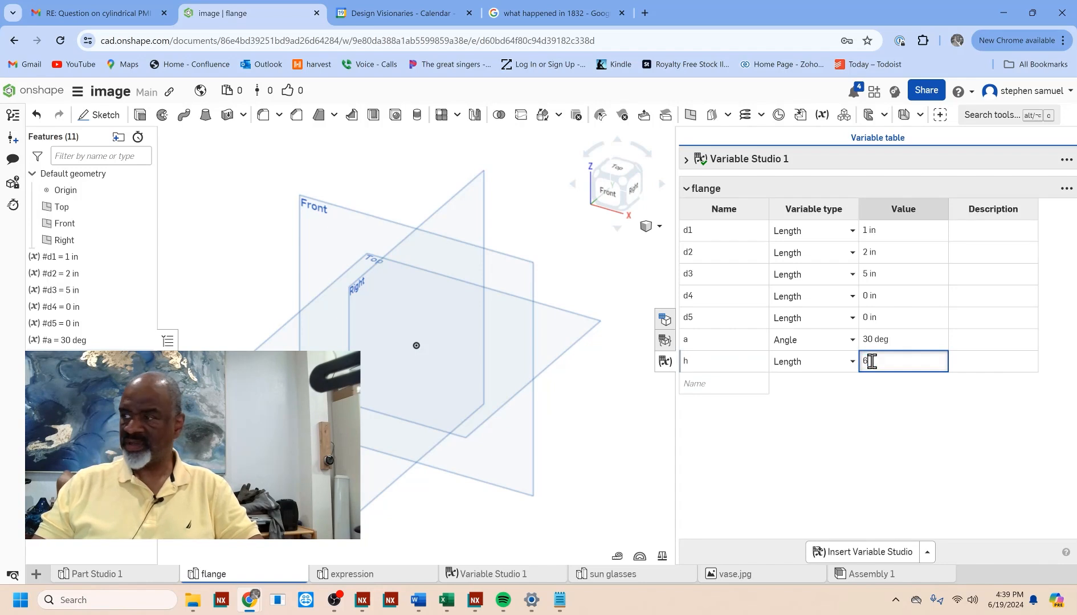
# Step: Add a length variable named bc to the flange variables and set its value to 4 in
pyautogui.click(723, 386)
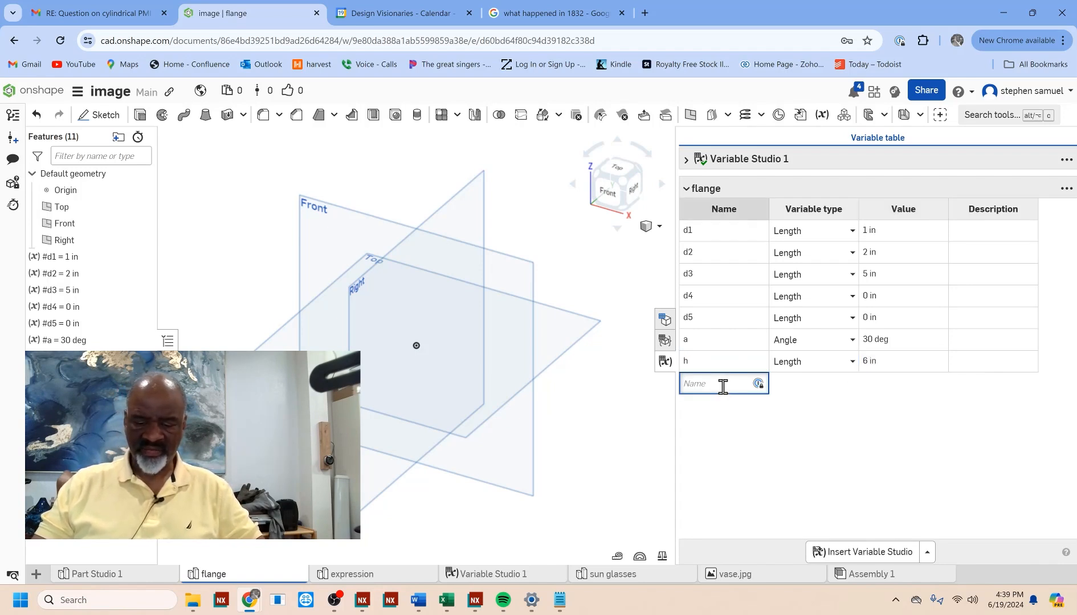
pyautogui.write('bc')
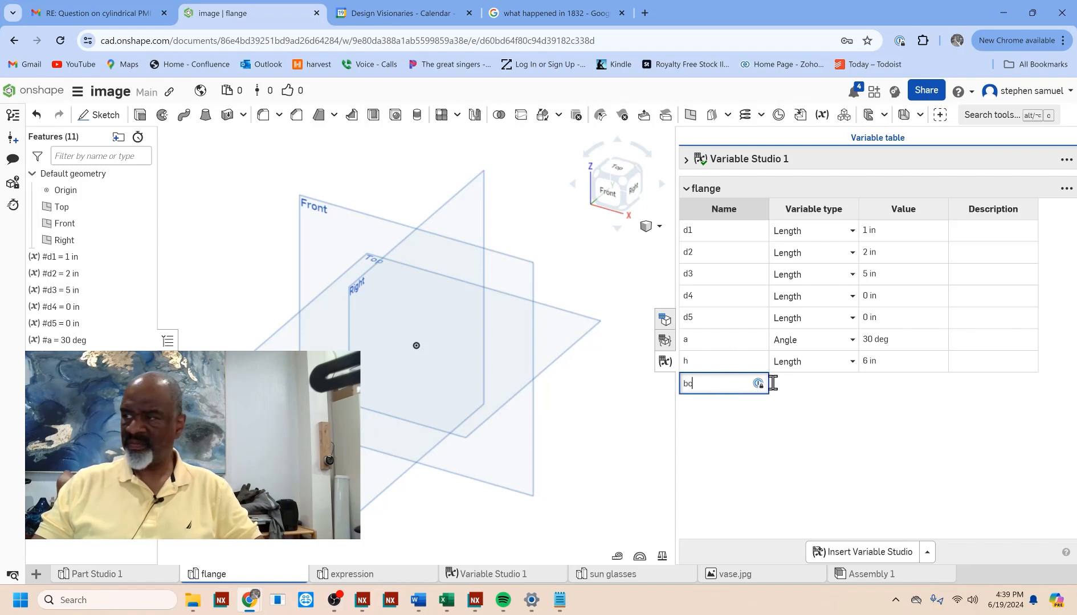
pyautogui.press('Return')
pyautogui.click(883, 383)
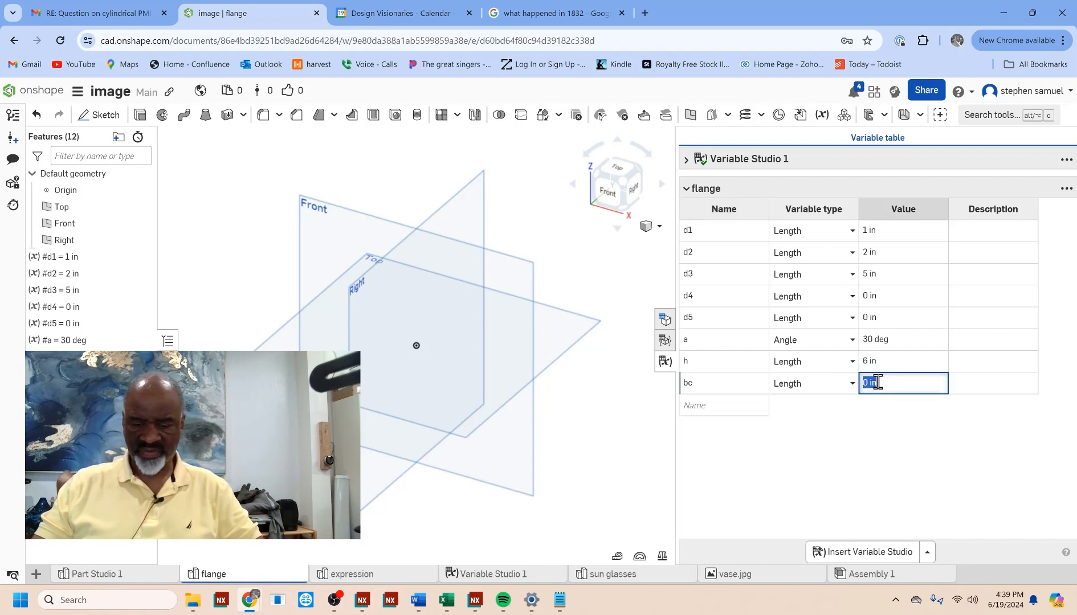
pyautogui.write('4')
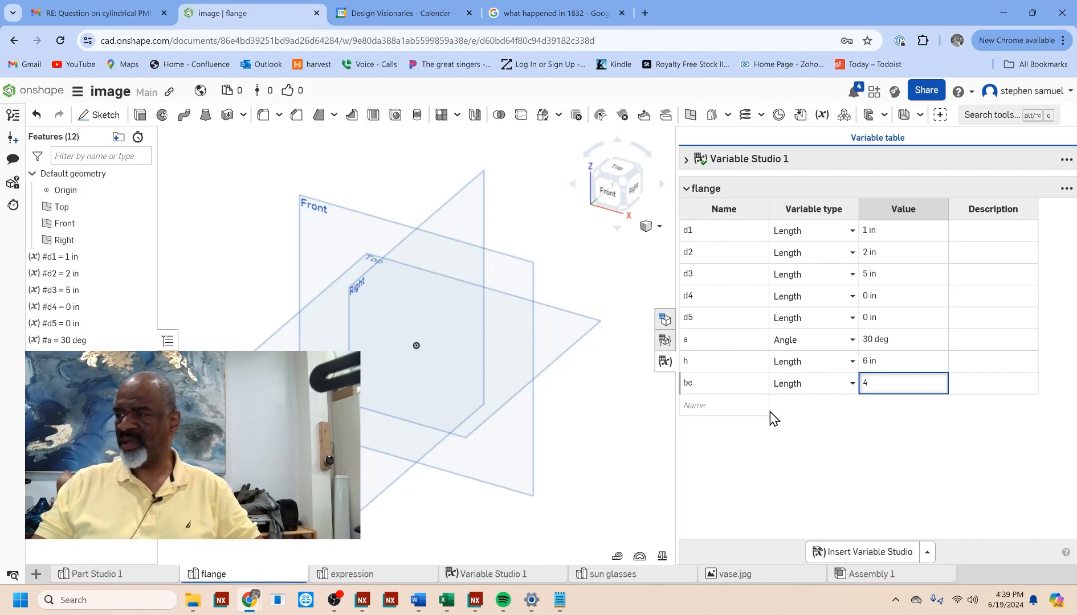
# Step: Add a length variable named hd to the flange variables and set its value to 0.3 in
pyautogui.click(712, 406)
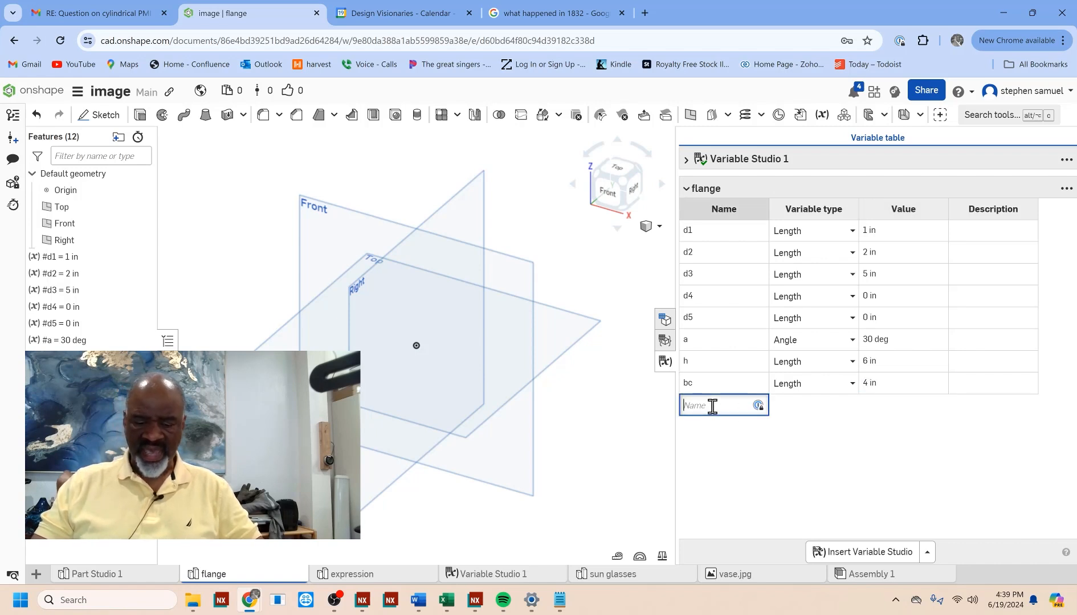
pyautogui.write('hd')
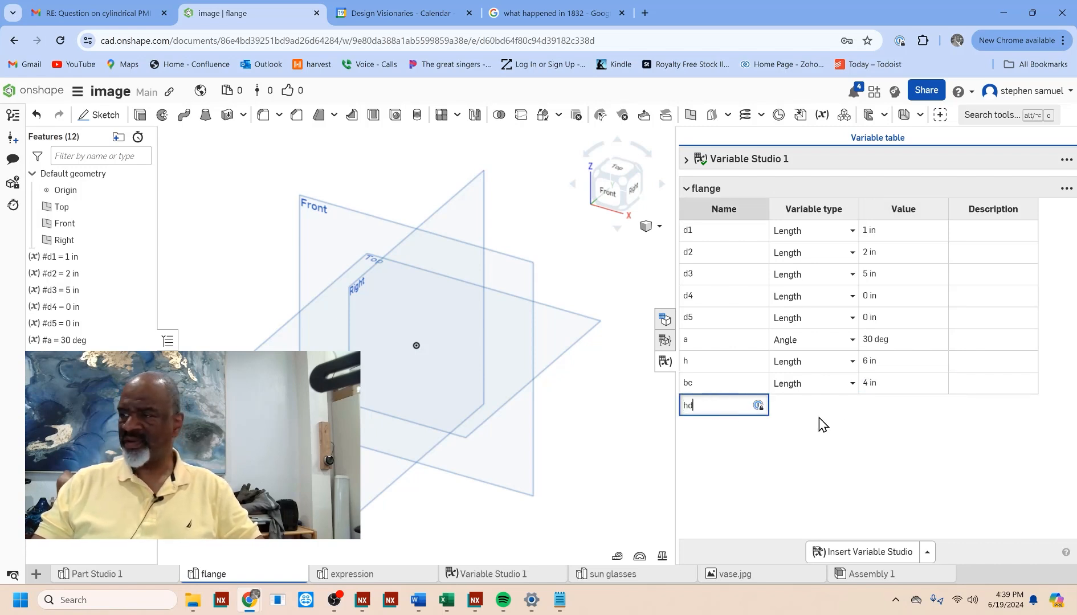
pyautogui.click(883, 410)
pyautogui.click(880, 405)
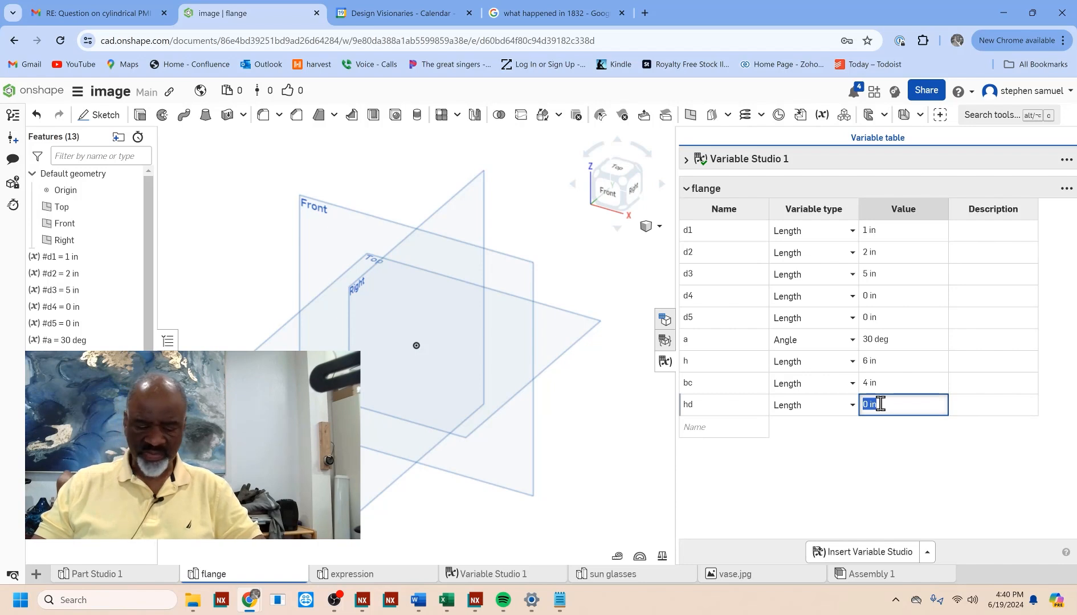
pyautogui.press('BackSpace')
pyautogui.write('.')
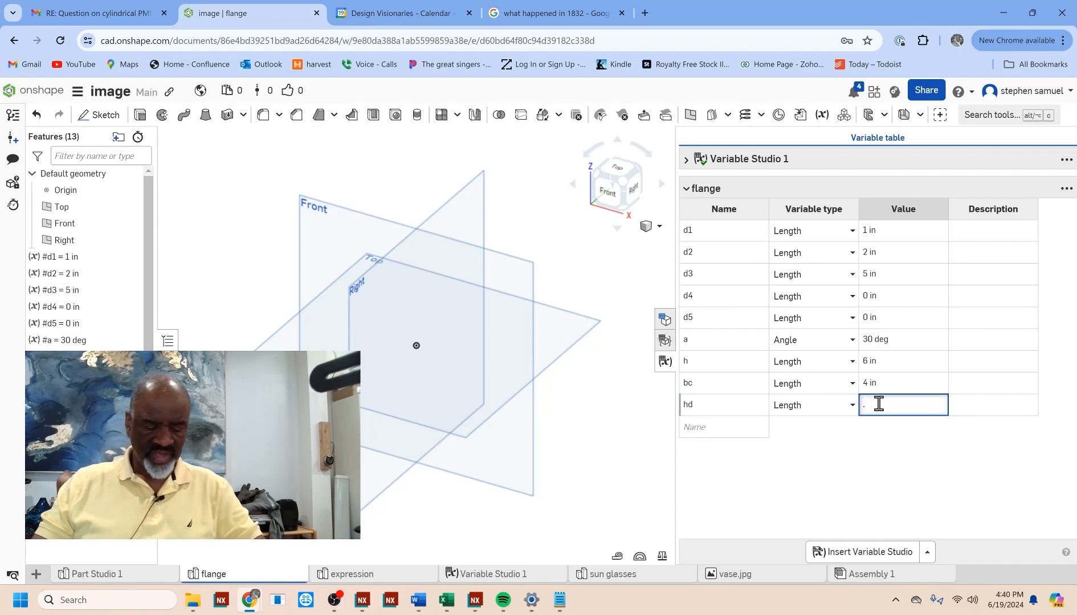
pyautogui.write('3')
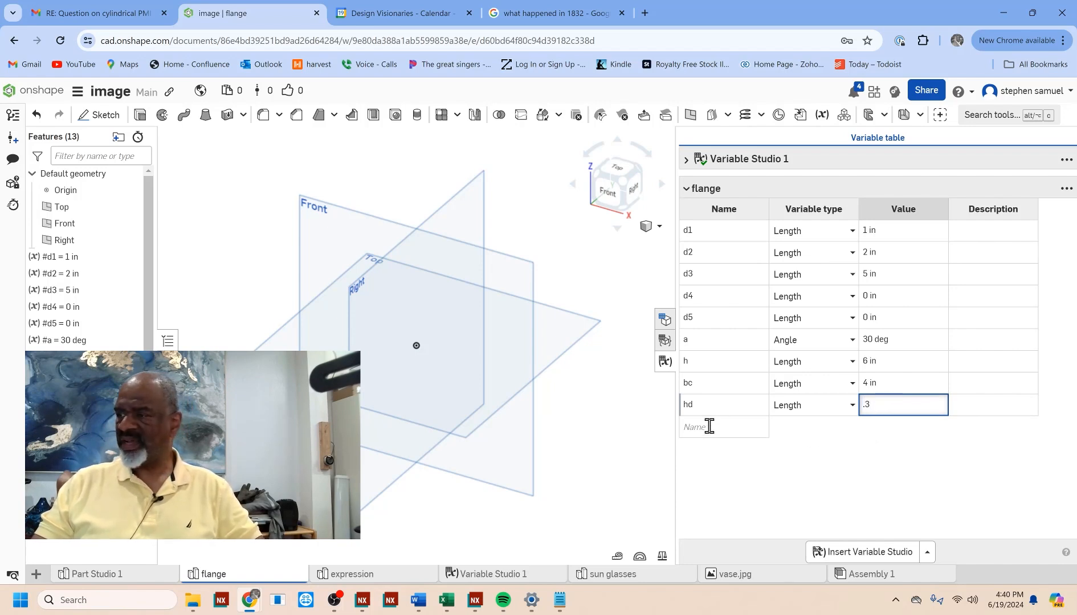
# Step: Add a variable named n to the flange variables and set its type to Number
pyautogui.click(711, 427)
pyautogui.write('n')
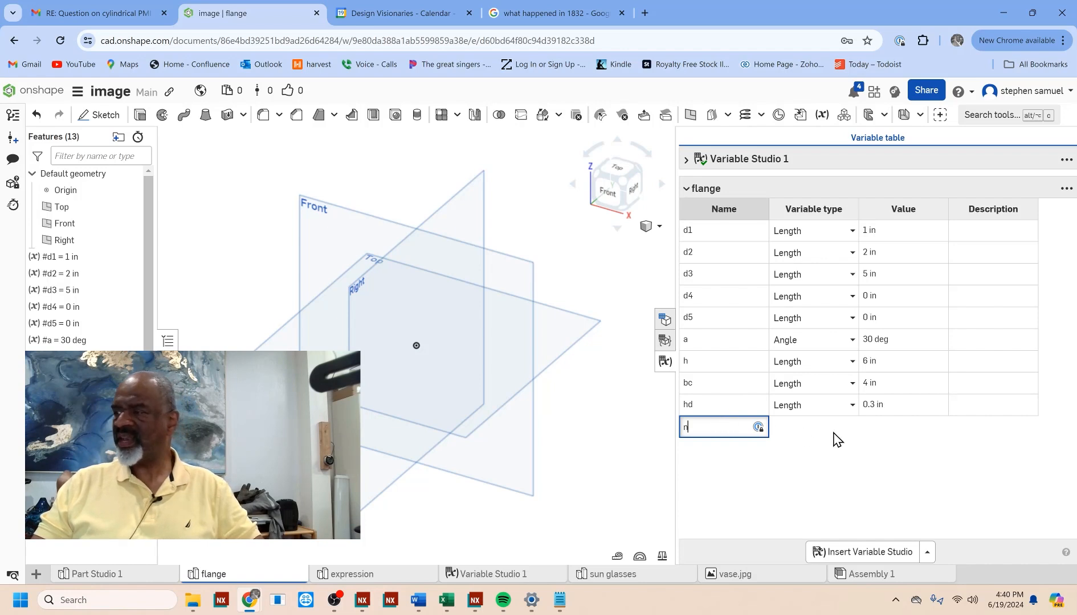
pyautogui.click(839, 430)
pyautogui.click(849, 427)
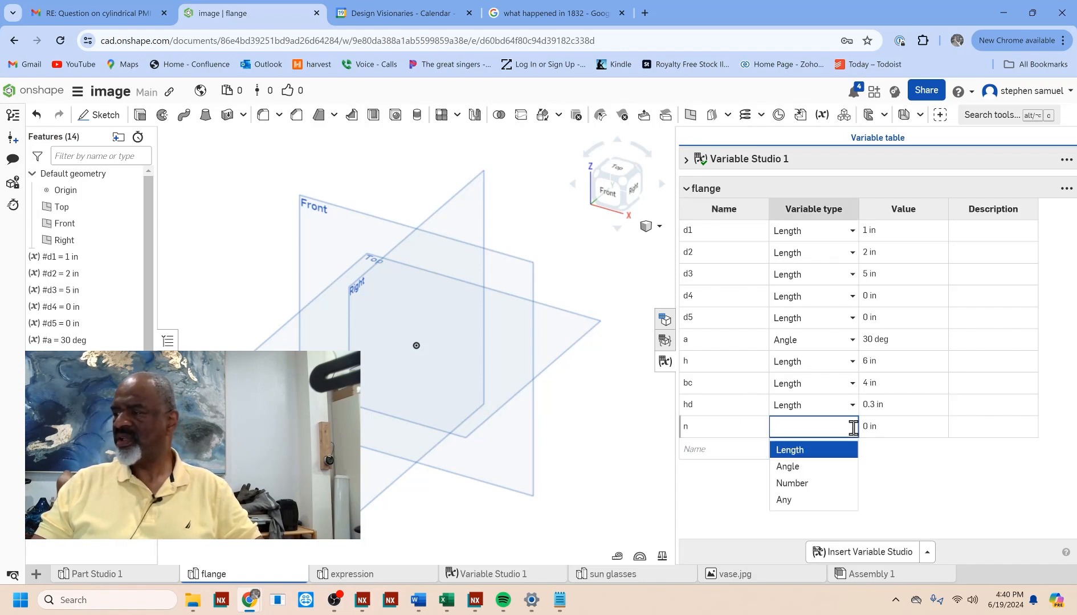
pyautogui.click(791, 483)
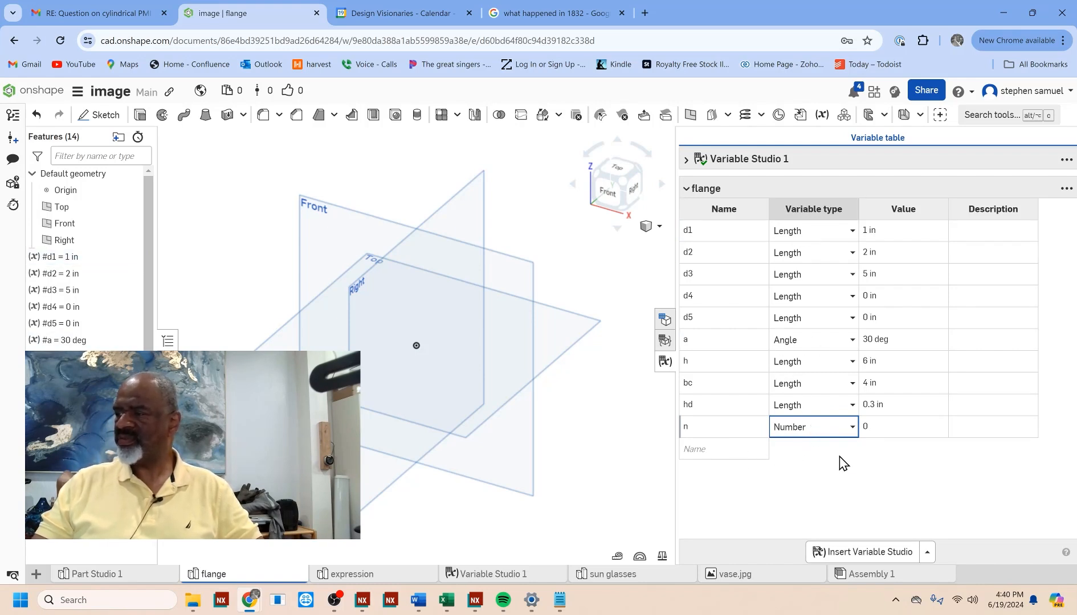
pyautogui.click(853, 426)
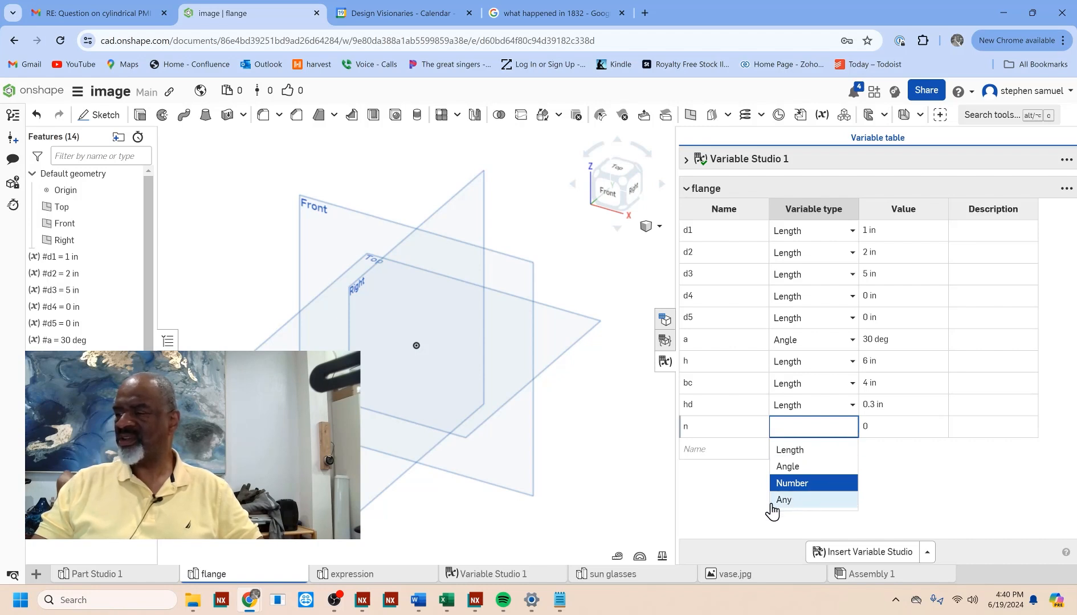
pyautogui.click(801, 483)
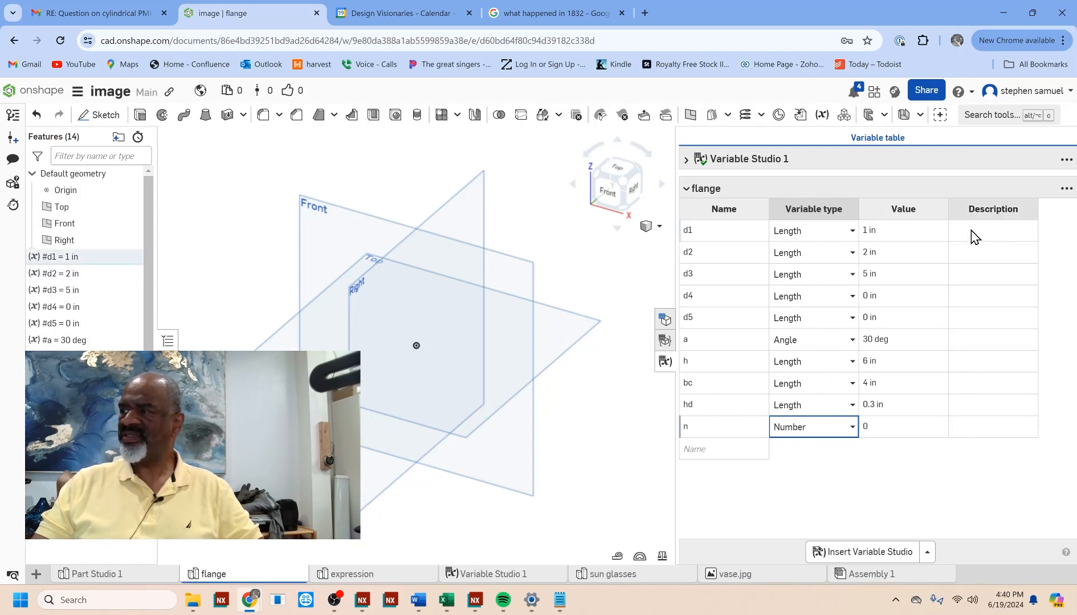
# Step: Describe variable h as "The height of the unit" and variable d3 as "The overall diamter"
pyautogui.click(962, 361)
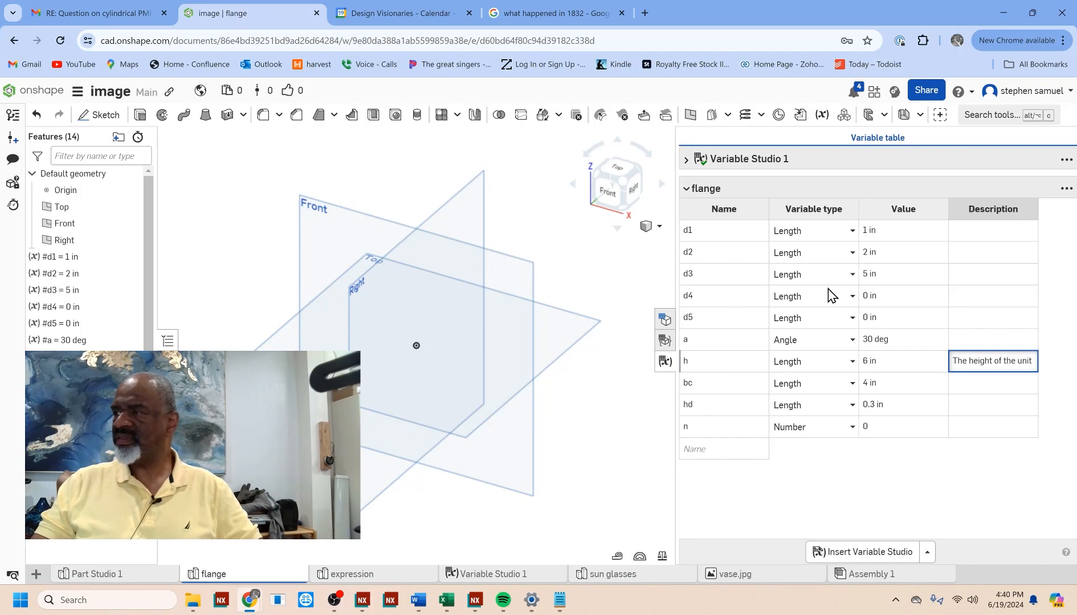
pyautogui.click(963, 281)
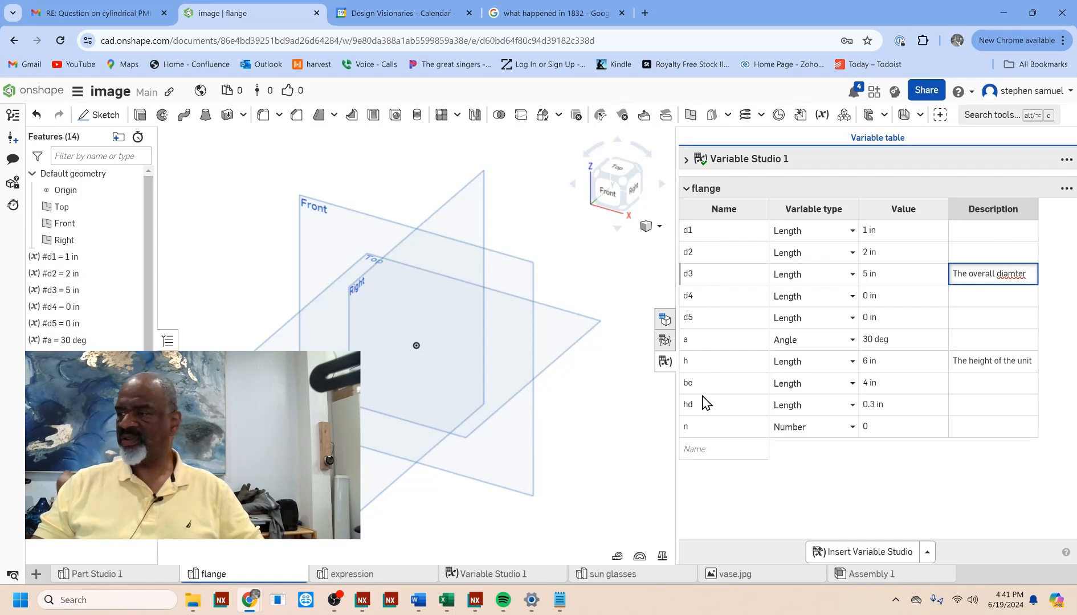
# Step: Add a length variable named t to the flange variables and set its value to 0.5 in
pyautogui.click(698, 450)
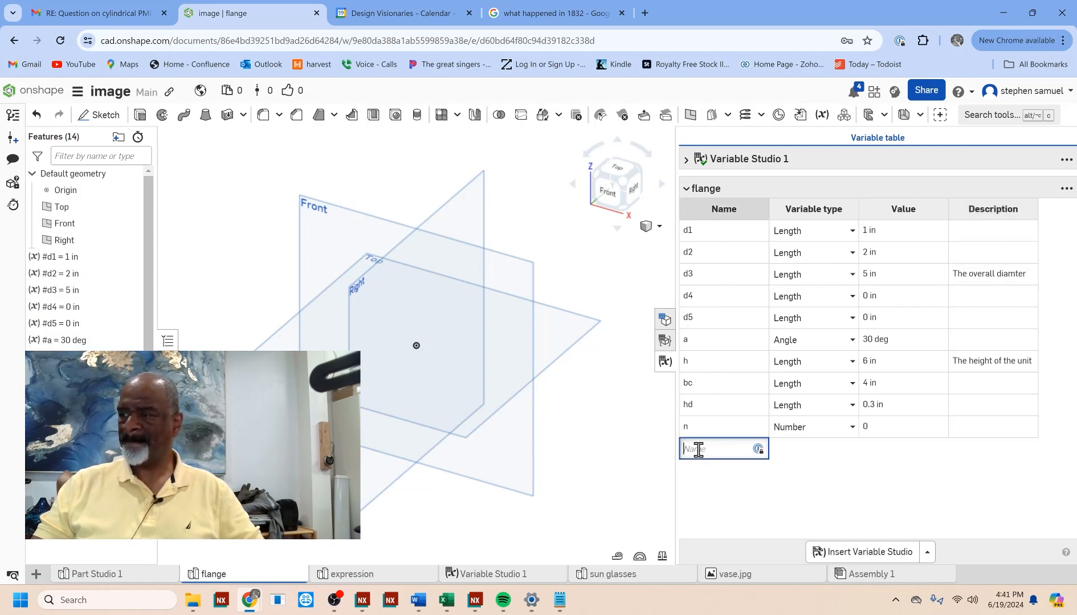
pyautogui.write('t')
pyautogui.click(890, 446)
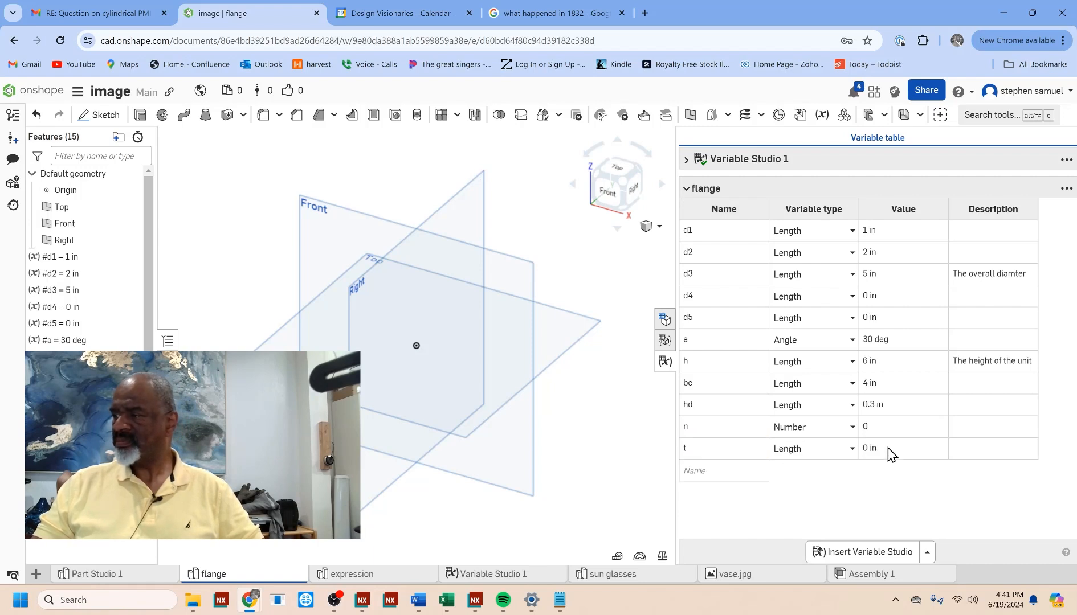
pyautogui.click(885, 451)
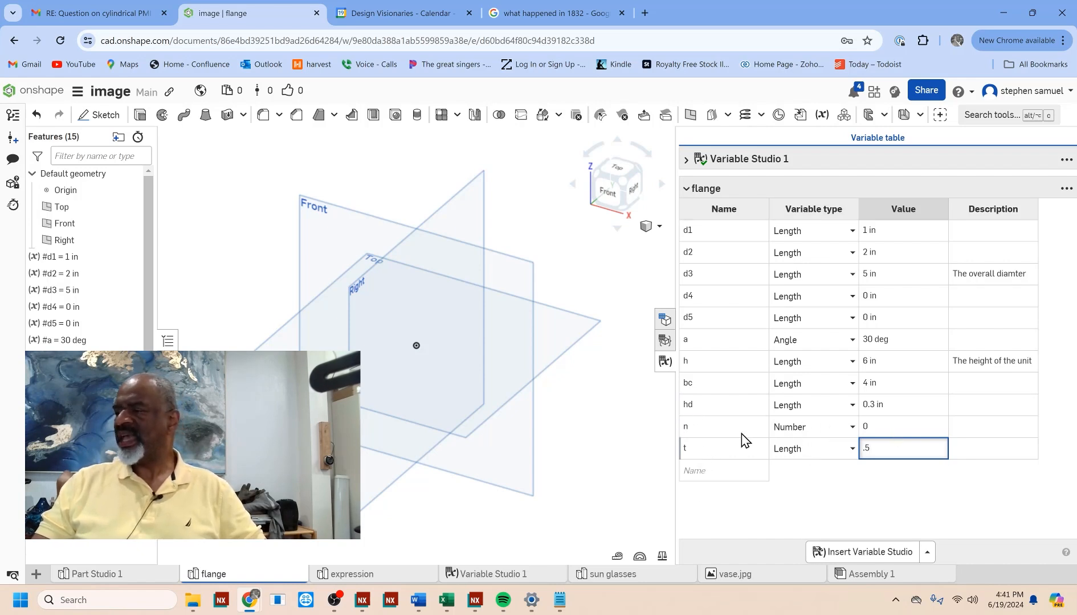
# Step: Set the value of n to 7 and the value of d4 to 0.75 in
pyautogui.click(876, 427)
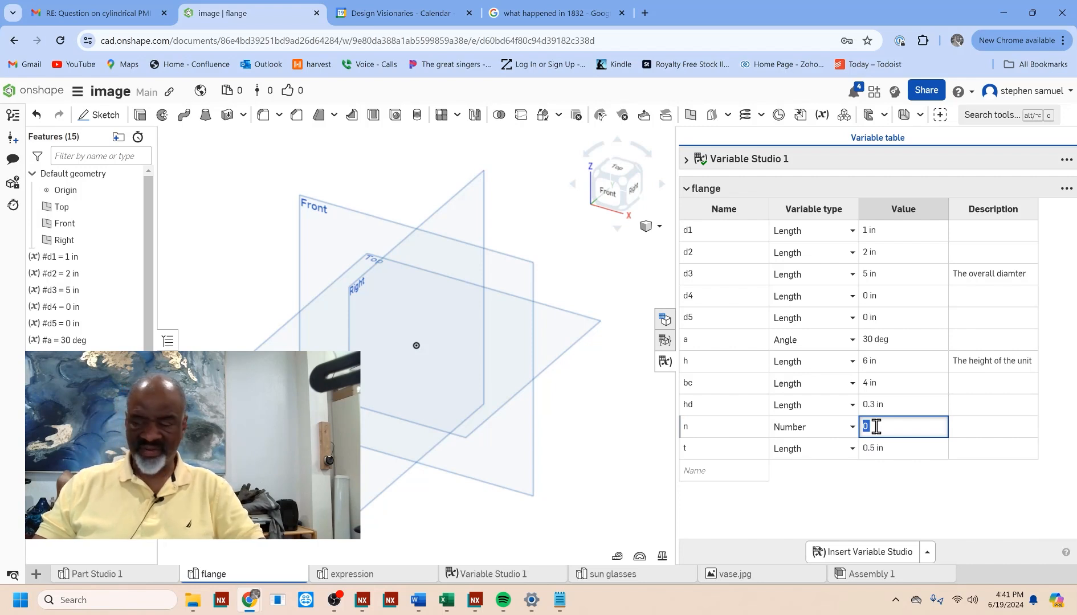
pyautogui.write('7')
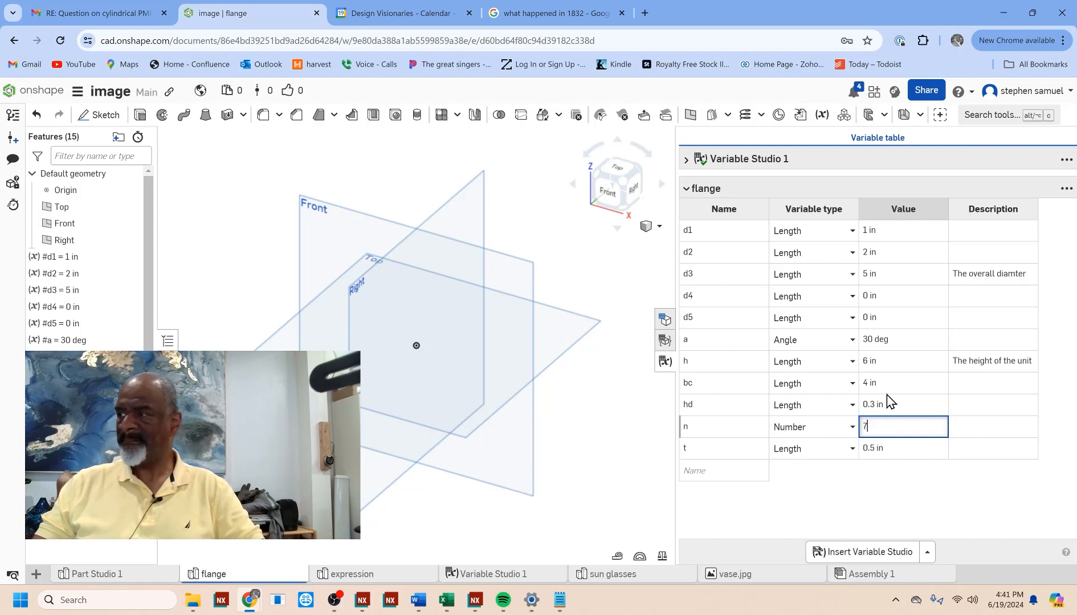
pyautogui.click(882, 302)
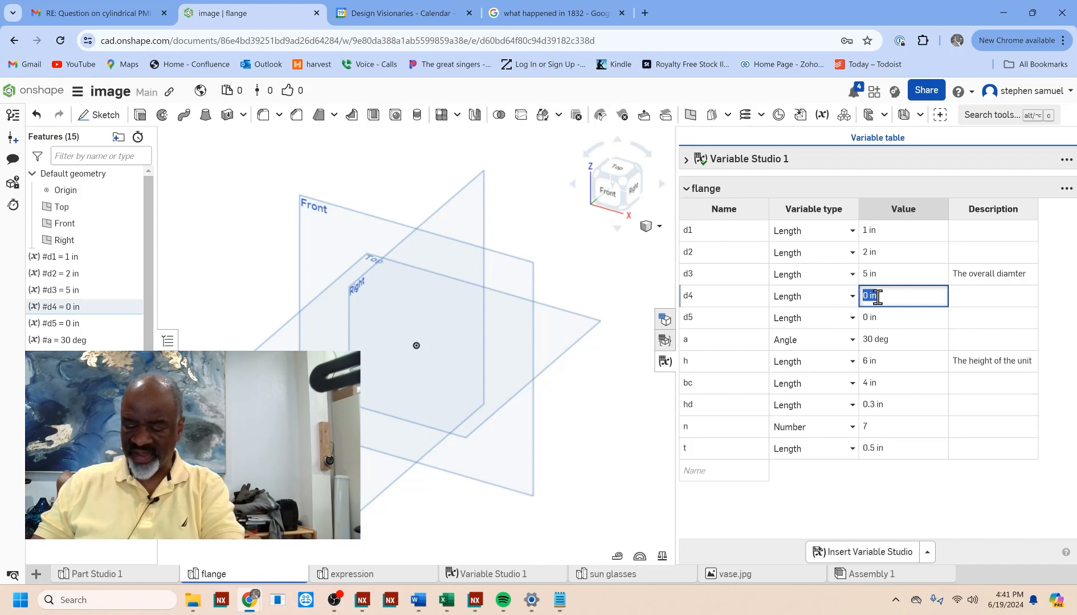
pyautogui.write('.75')
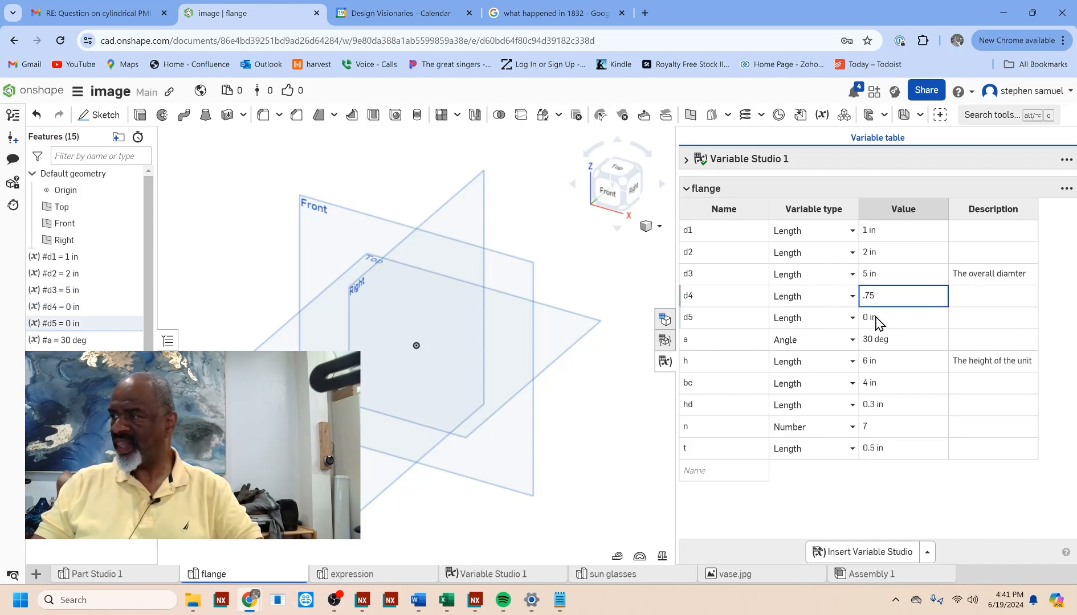
# Step: Set the value of the length variable d5 to 90 in
pyautogui.click(874, 317)
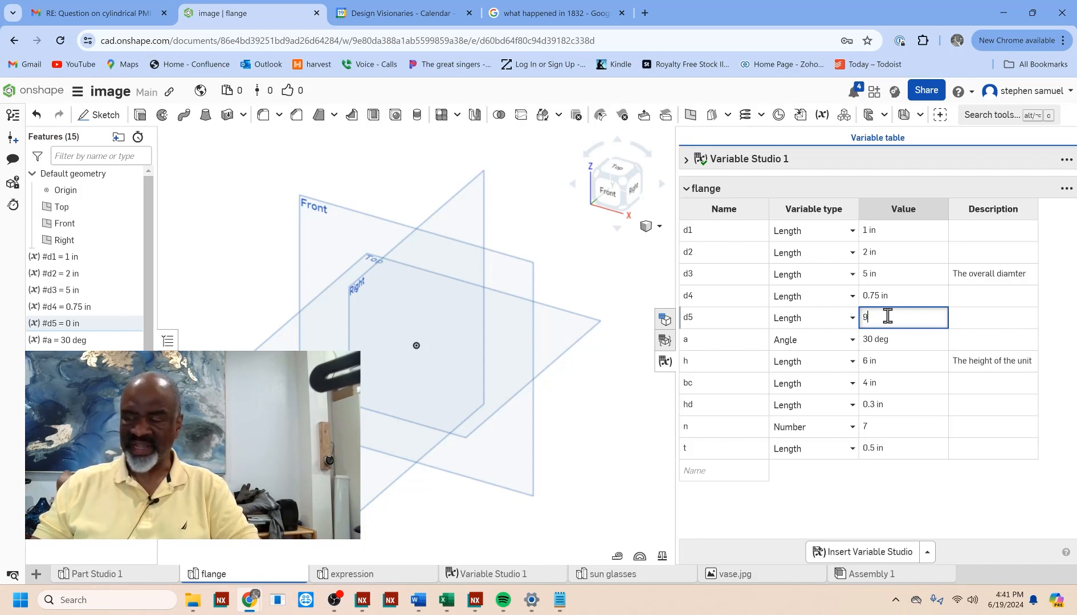
pyautogui.write('0')
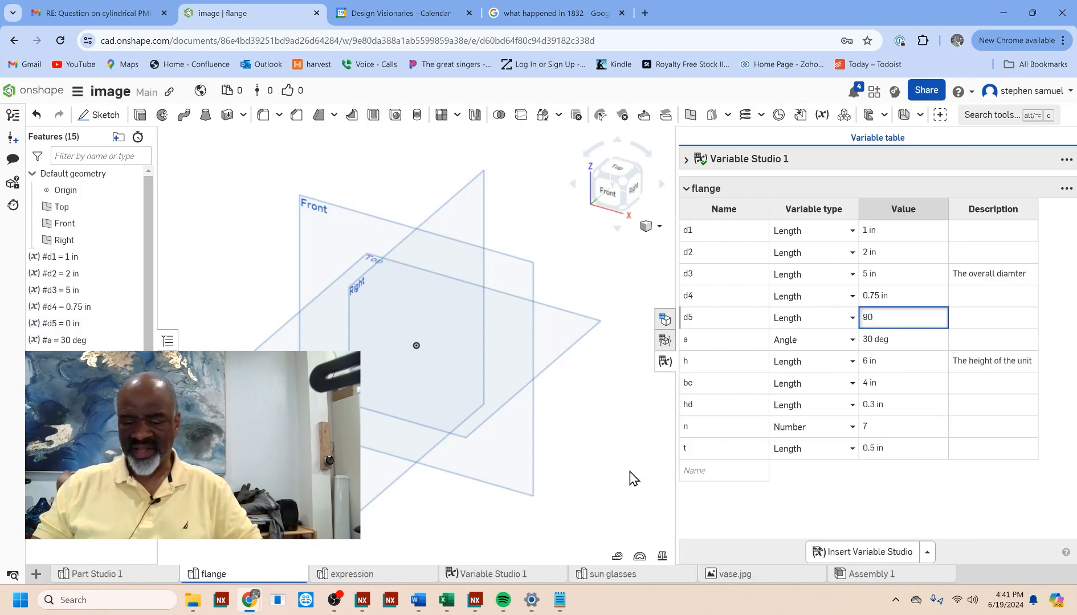
pyautogui.click(876, 507)
# Step: Delete the variable d5 from the flange variables and close the variable table
pyautogui.moveTo(709, 320); pyautogui.dragTo(762, 318)
pyautogui.rightClick(762, 317)
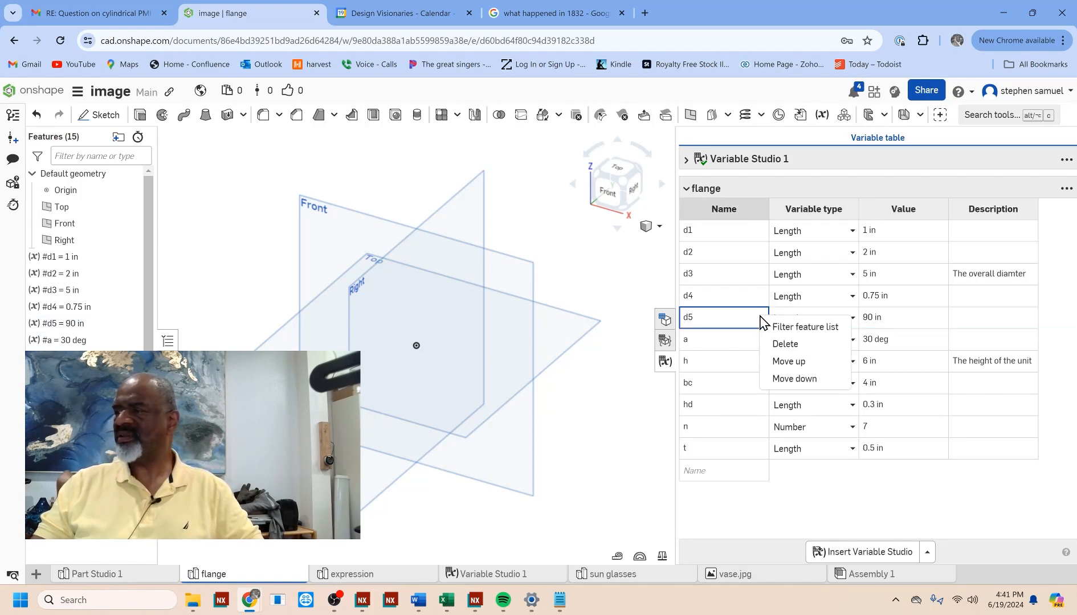
pyautogui.click(781, 345)
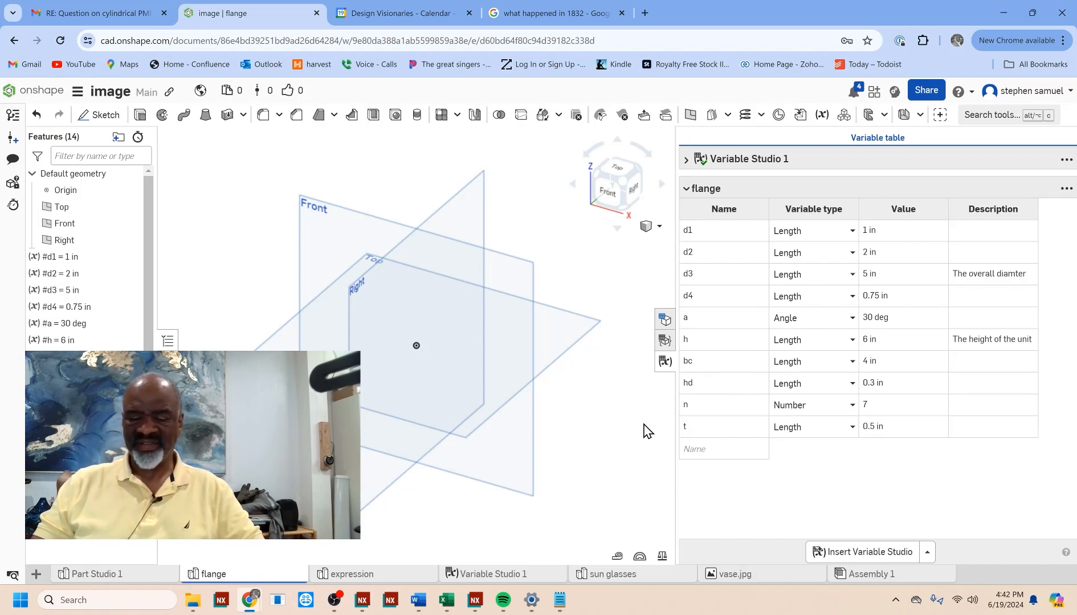
pyautogui.click(664, 363)
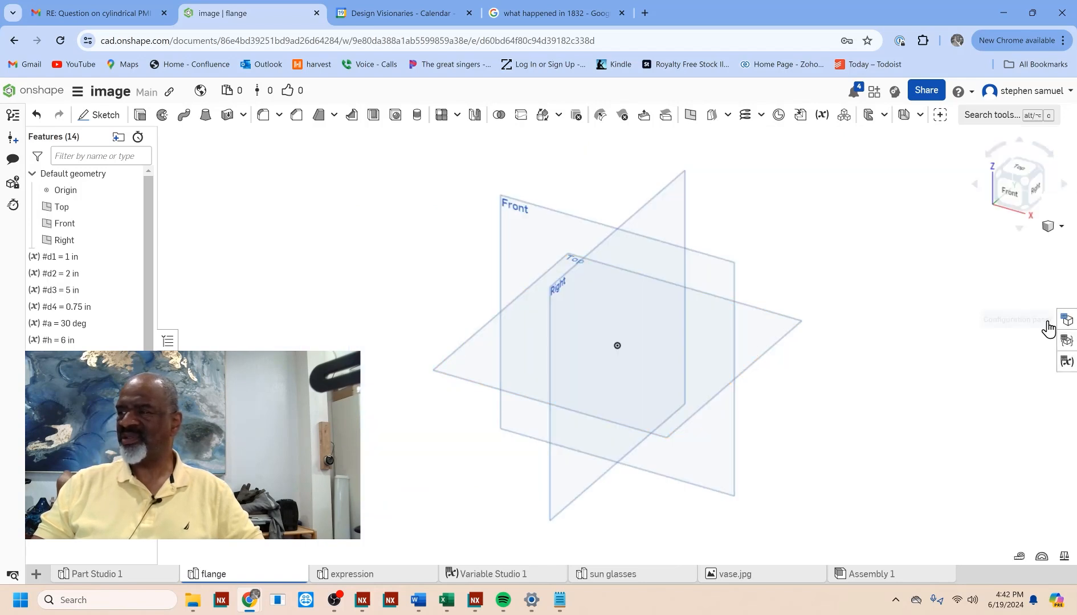
pyautogui.click(105, 115)
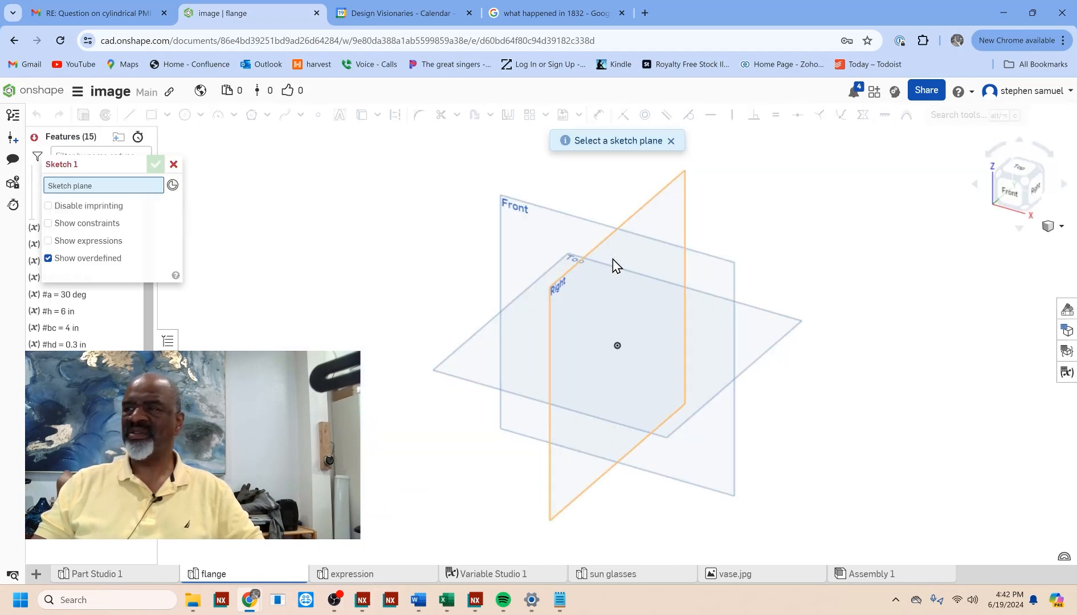
pyautogui.click(681, 248)
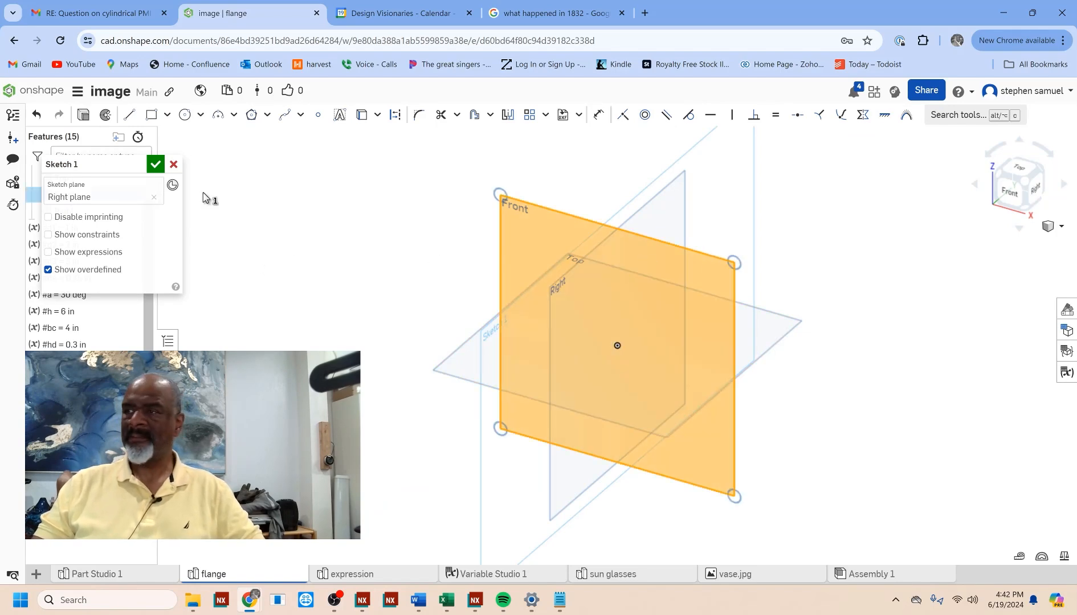
pyautogui.click(174, 164)
# Step: Start a new sketch on the Front plane and view it normal to the sketch plane
pyautogui.click(105, 115)
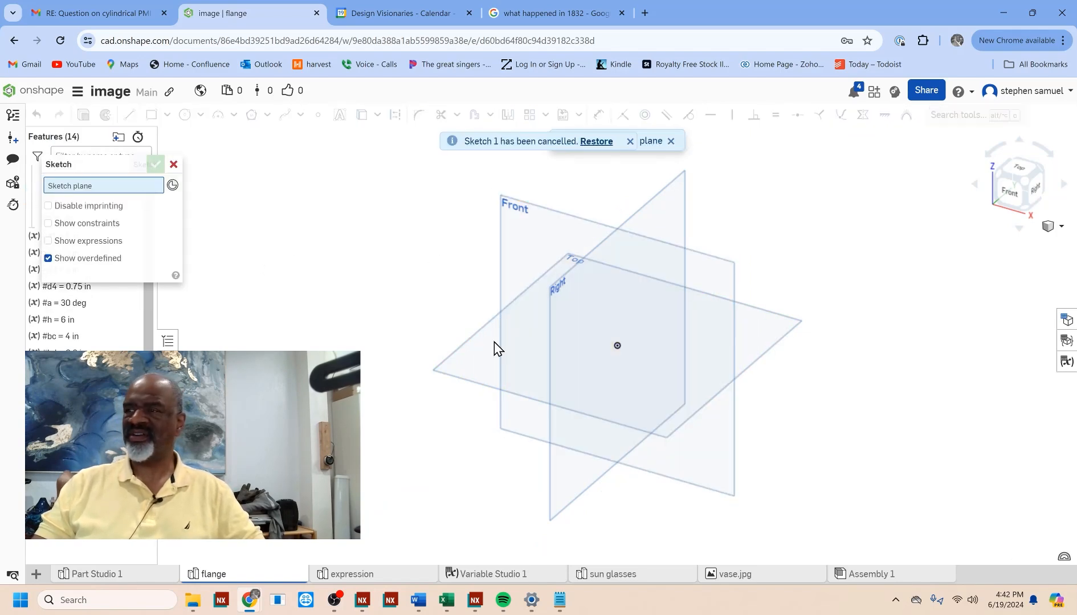
pyautogui.click(726, 266)
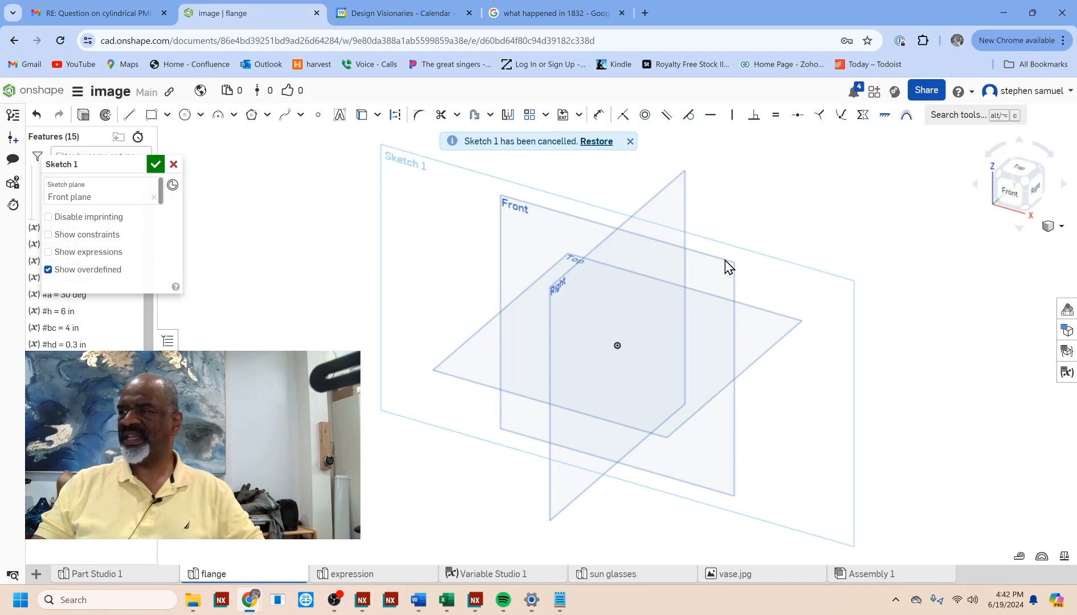
pyautogui.rightClick(728, 266)
pyautogui.click(770, 442)
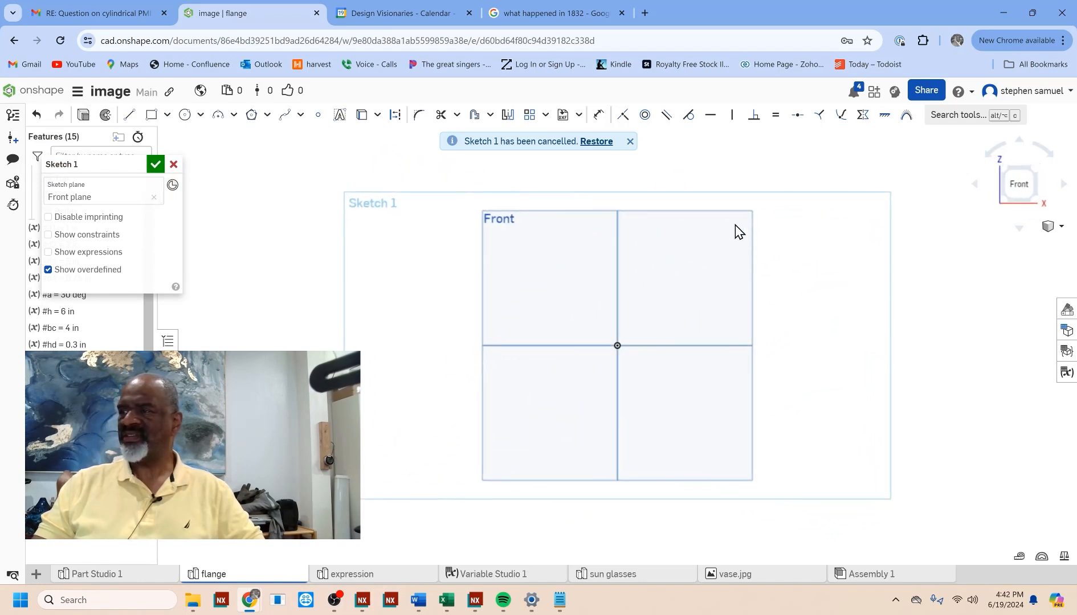
pyautogui.moveTo(664, 248); pyautogui.dragTo(478, 324, button='middle')
pyautogui.rightClick(428, 218)
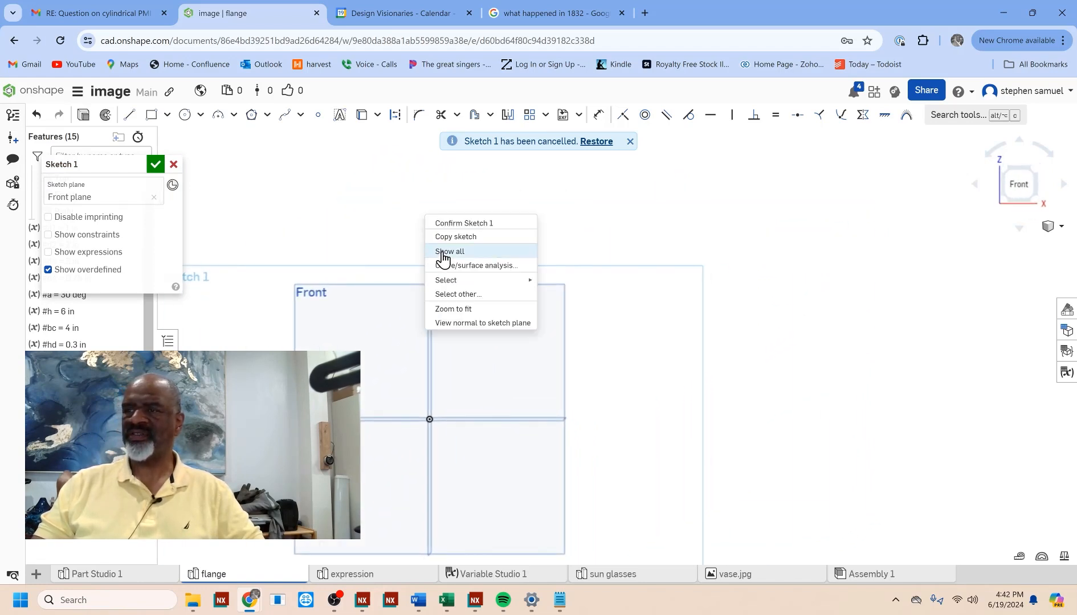
pyautogui.click(459, 324)
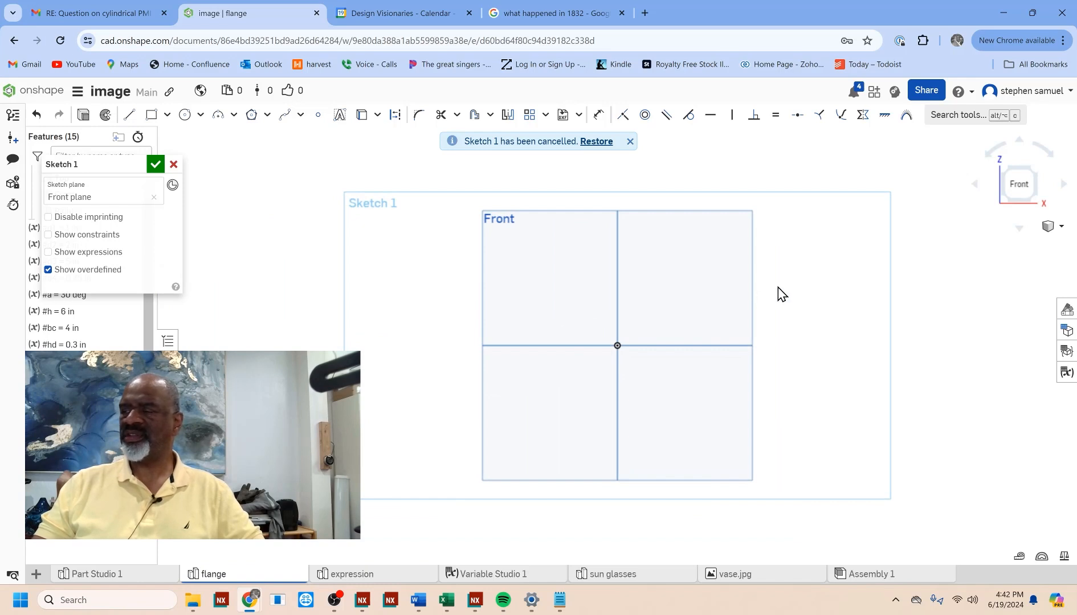
# Step: Sketch a vertical construction line about 1.97 in long above the Front plane's outline, vertically aligned with the origin
pyautogui.moveTo(780, 293)
pyautogui.mouseDown(button='middle')
pyautogui.moveTo(608, 355)
pyautogui.moveTo(553, 363)
pyautogui.mouseUp(button='middle')
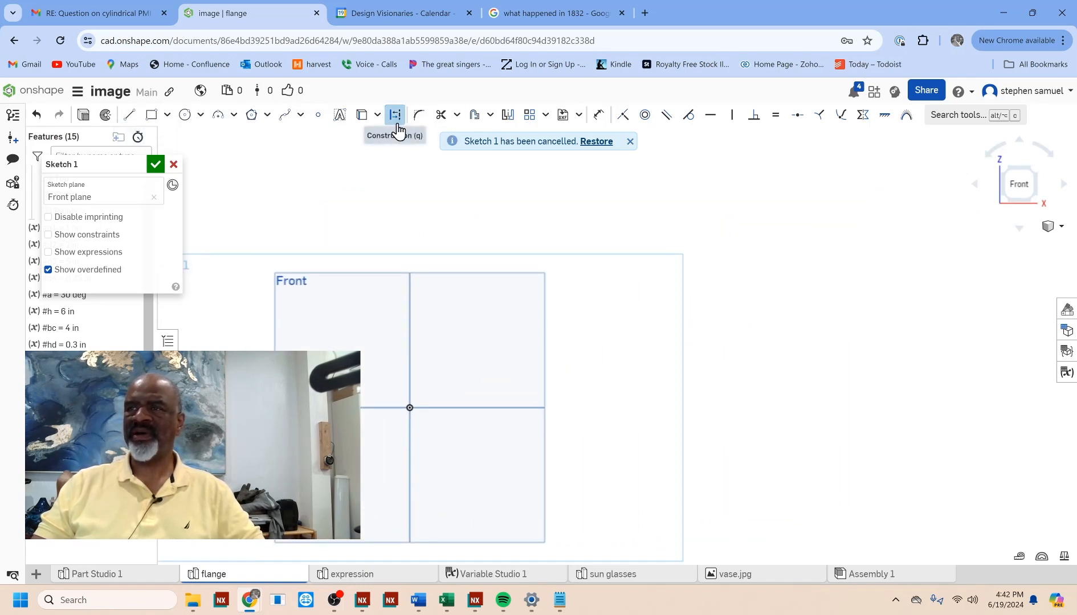
pyautogui.click(129, 114)
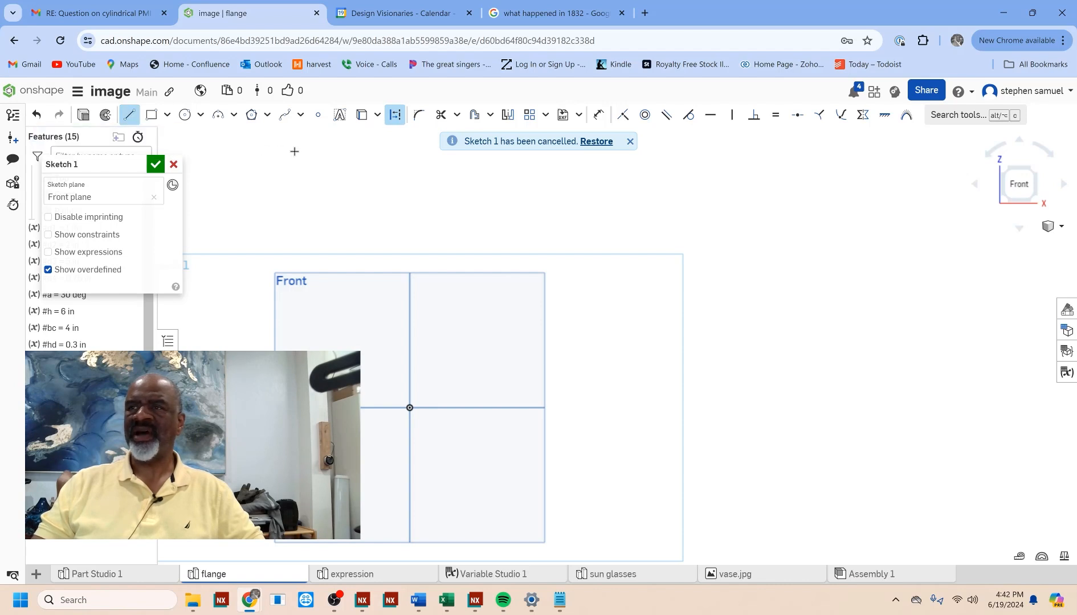
pyautogui.click(410, 265)
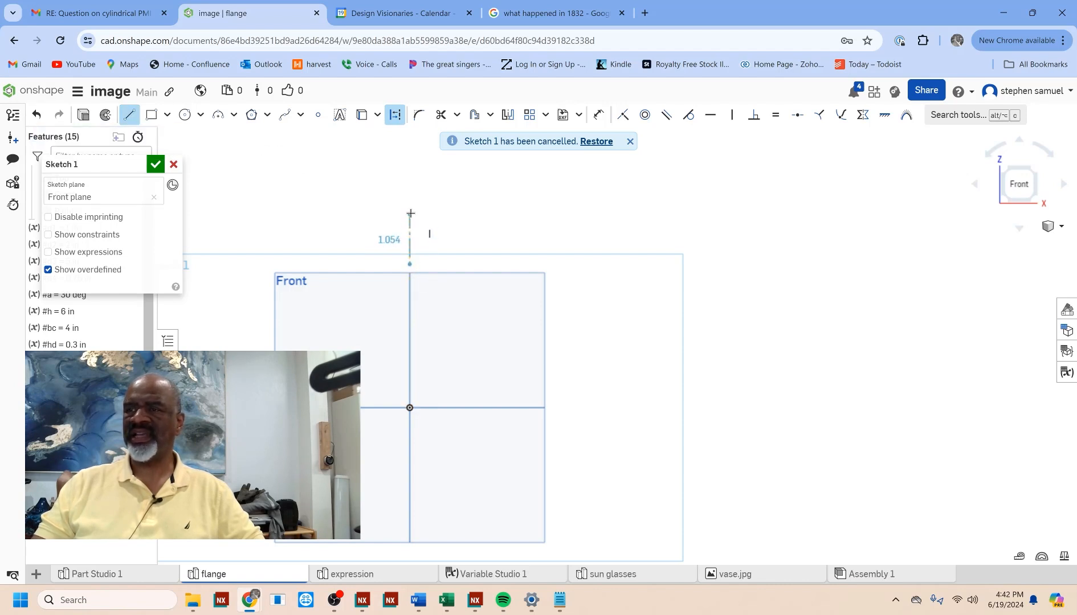
pyautogui.click(410, 175)
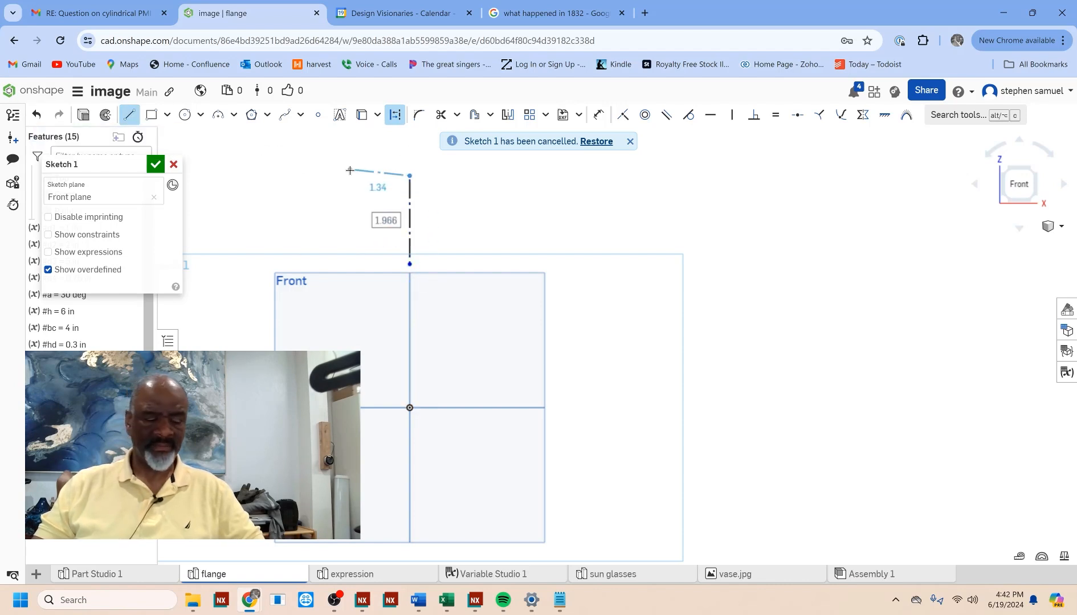
# Step: Sketch a closed flange half-profile beside the construction line: inner edge about 4.55 in, top about 2.66 in, neck about 2.92 in, slanted edge, base about 0.37 in
pyautogui.press('Escape')
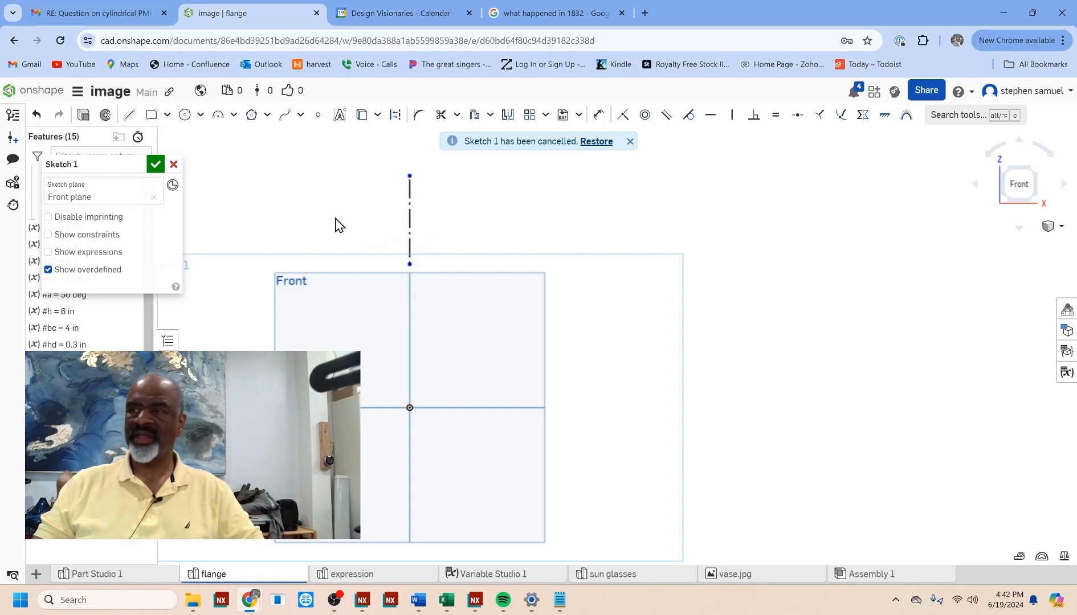
pyautogui.click(129, 115)
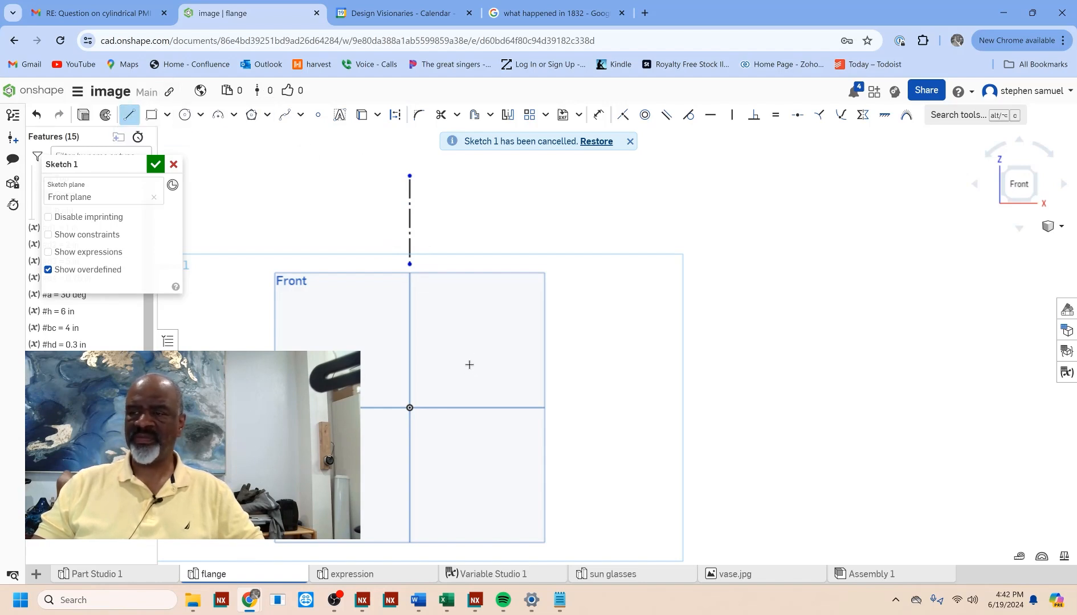
pyautogui.click(442, 402)
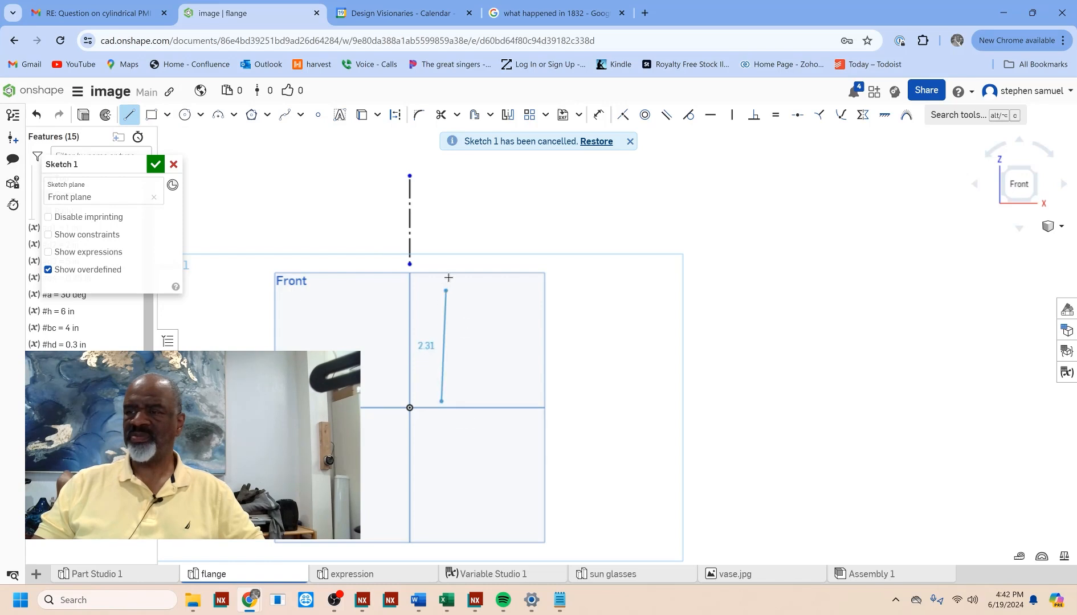
pyautogui.click(442, 197)
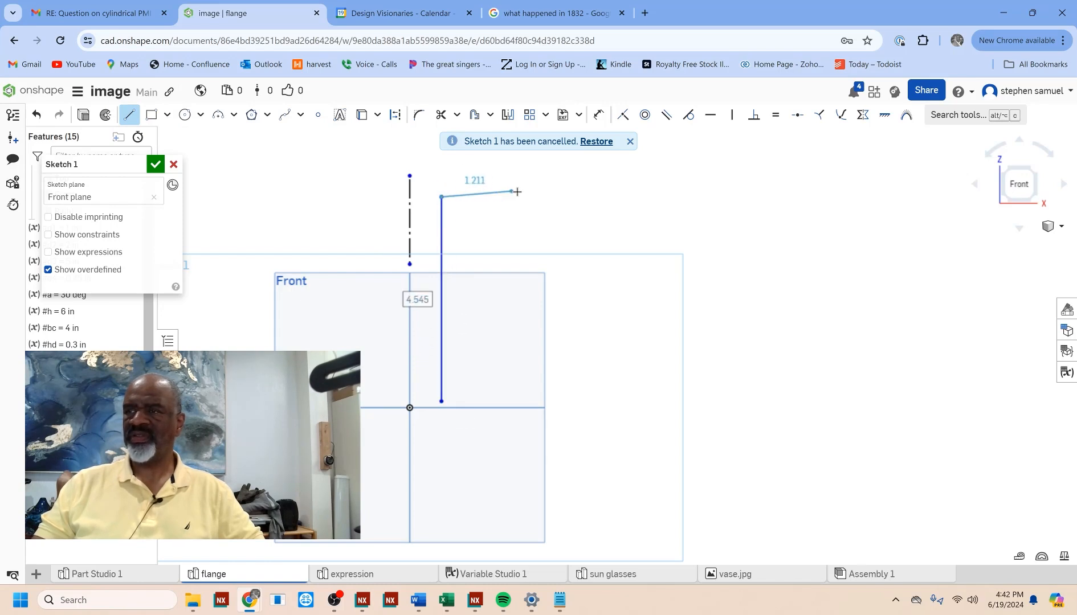
pyautogui.click(561, 198)
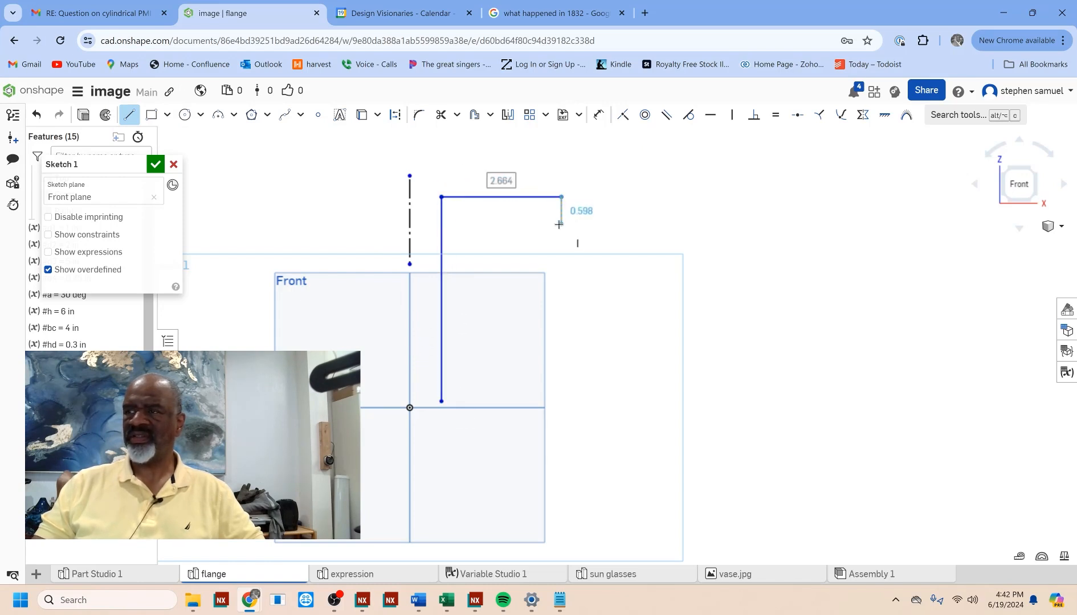
pyautogui.click(560, 225)
pyautogui.click(489, 224)
pyautogui.click(489, 355)
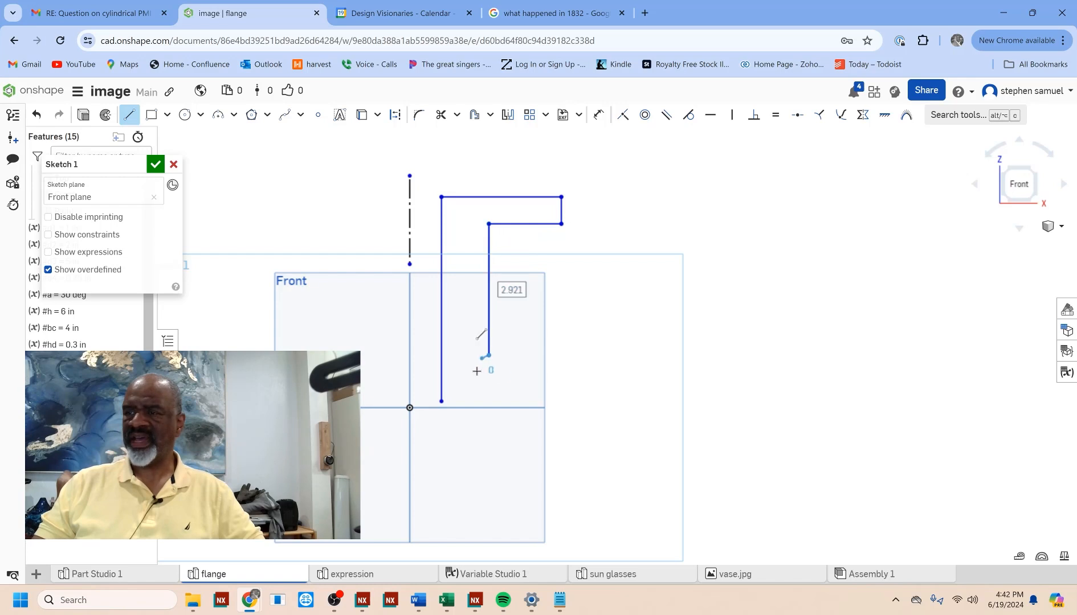
pyautogui.click(458, 402)
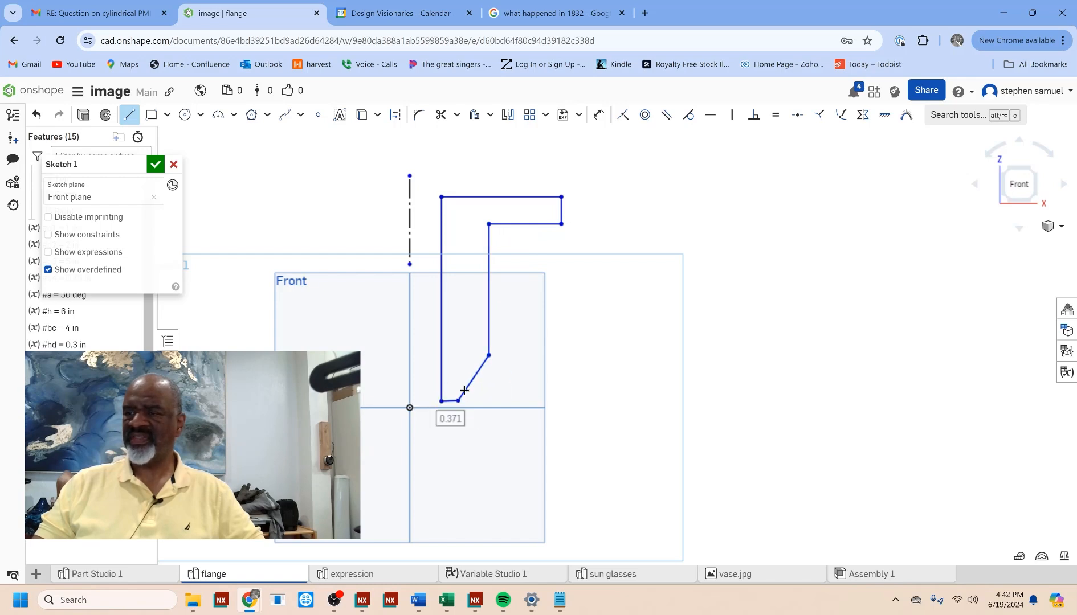
pyautogui.click(441, 402)
pyautogui.press('Escape')
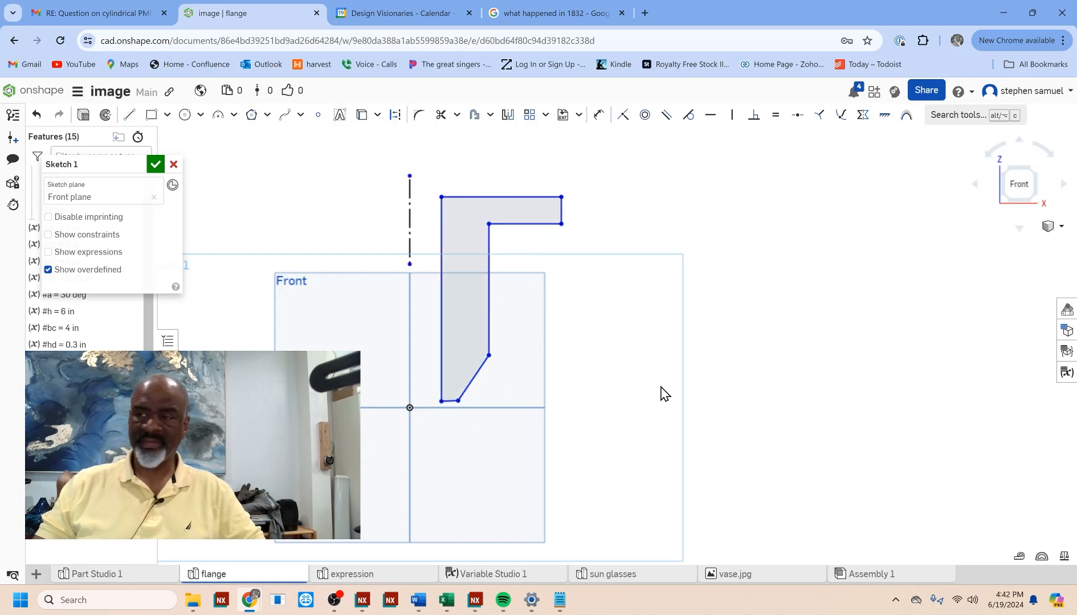
# Step: Make the profile's short base edge coincident with the origin
pyautogui.click(623, 118)
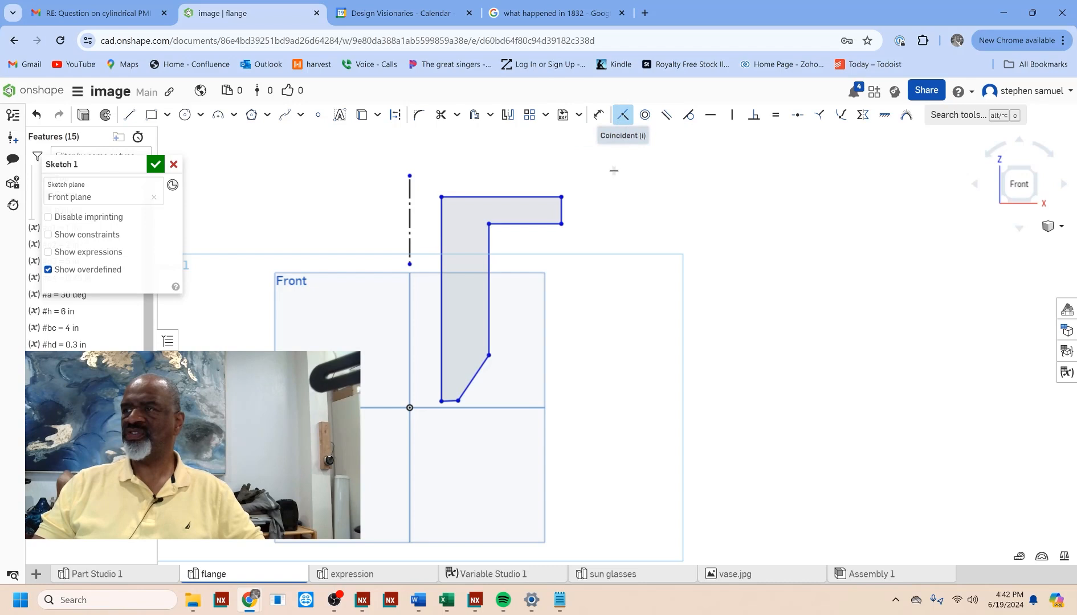
pyautogui.click(452, 403)
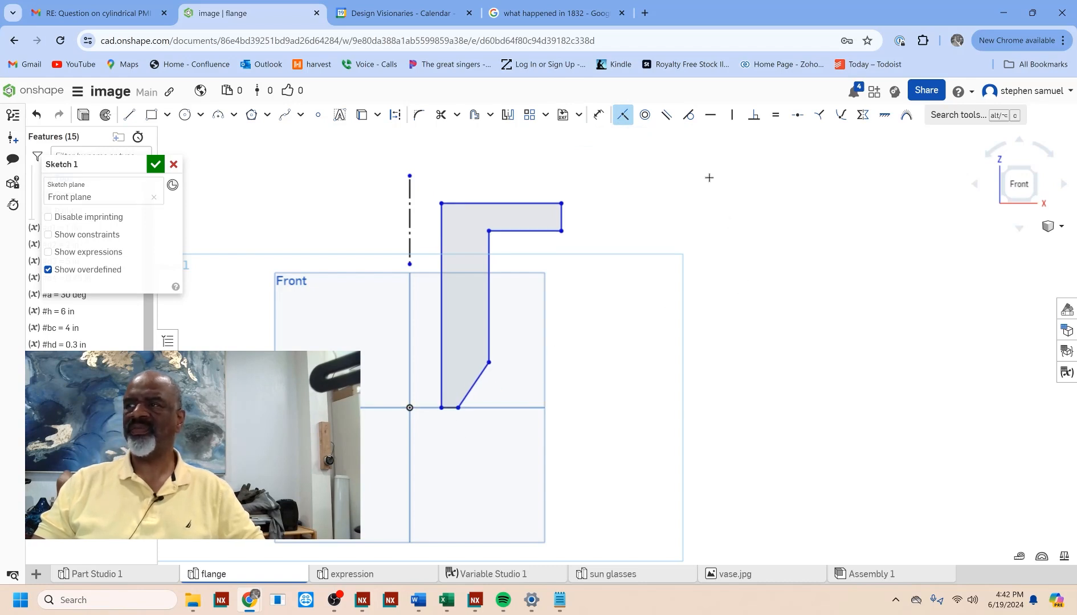
# Step: Add diameter dimensions about the construction line for the profile's long inner edge and the flange's outer edge
pyautogui.click(599, 116)
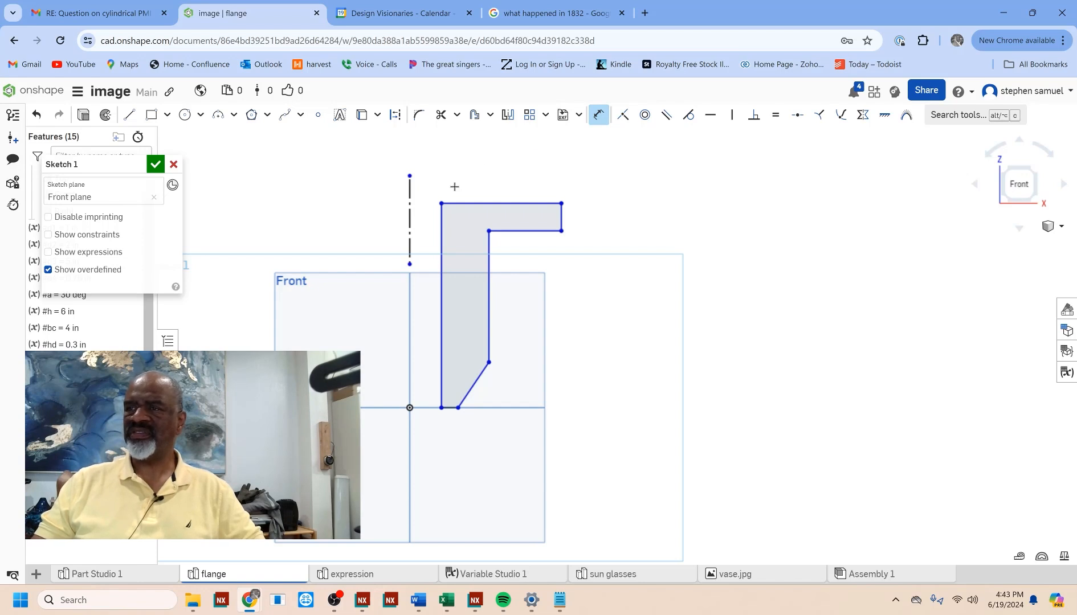
pyautogui.click(439, 224)
pyautogui.click(409, 220)
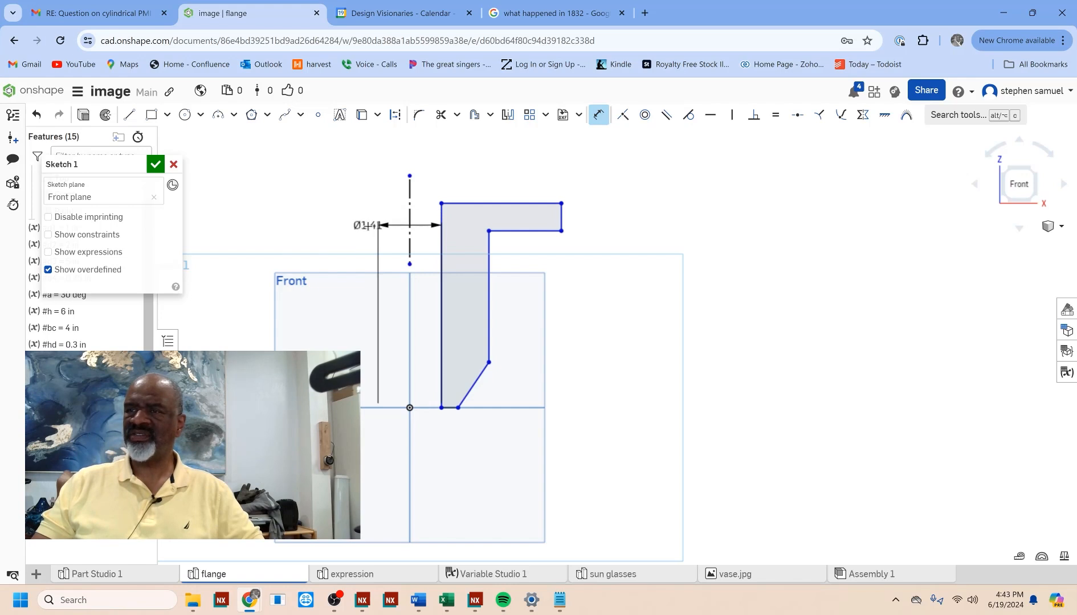
pyautogui.click(346, 236)
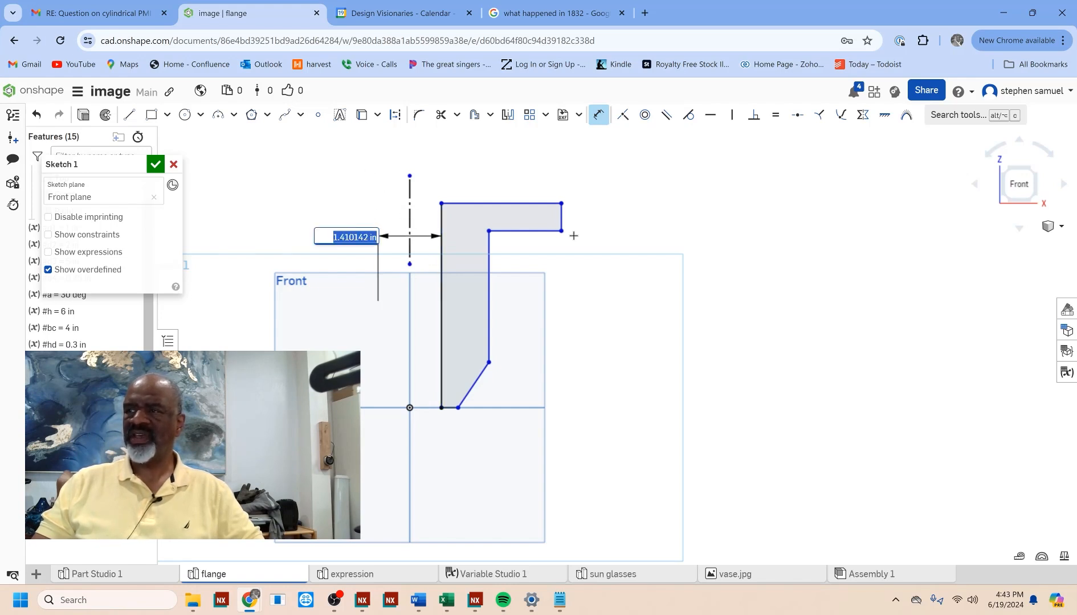
pyautogui.click(562, 209)
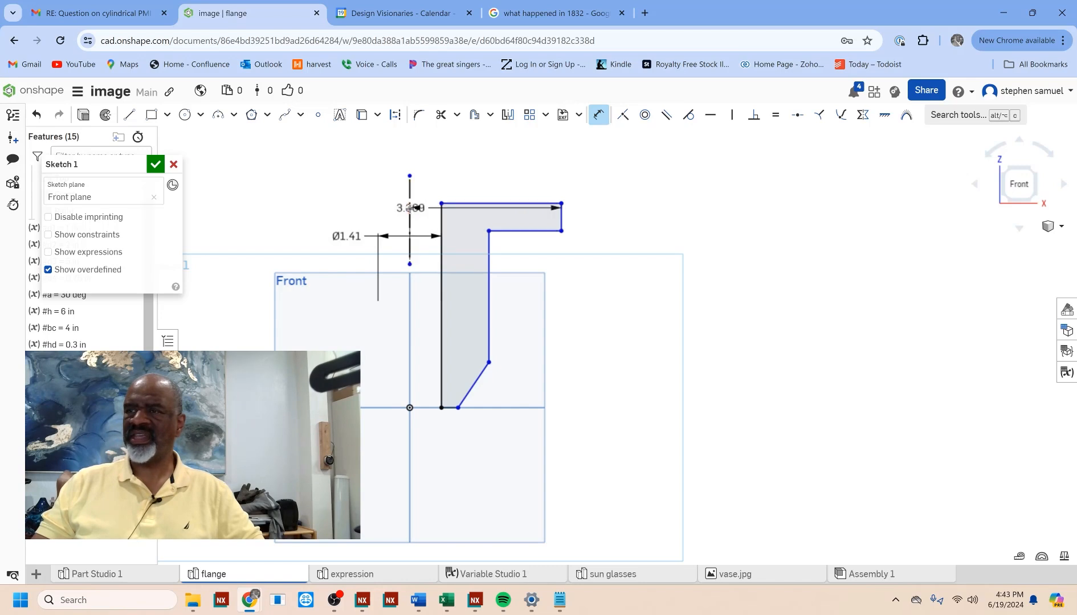
pyautogui.click(379, 154)
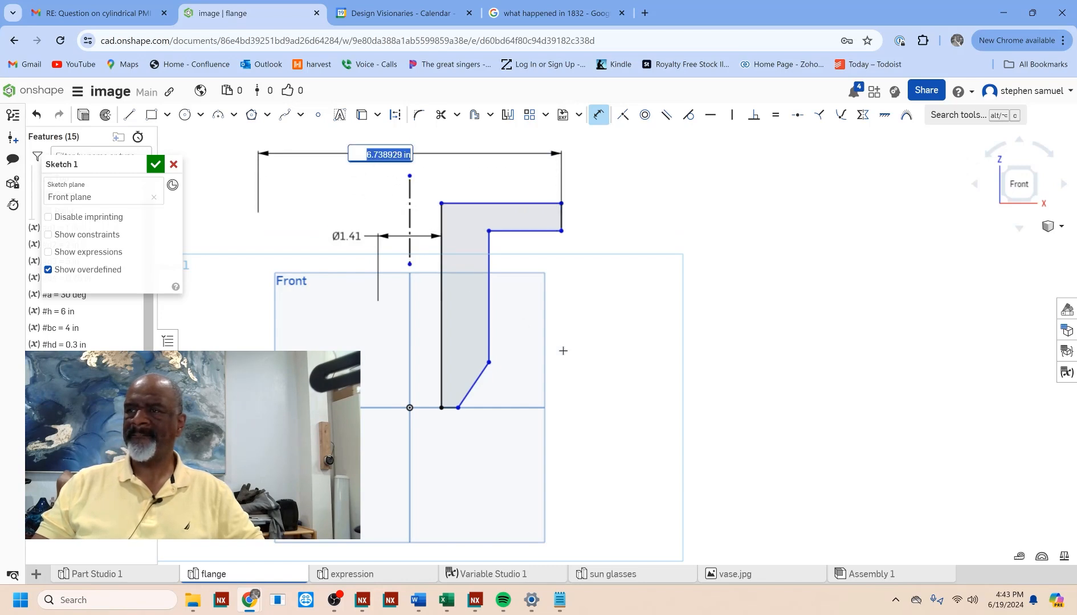
# Step: Add diameter dimensions about the construction line for the neck's outer edge and the lower end of the slanted edge
pyautogui.click(491, 324)
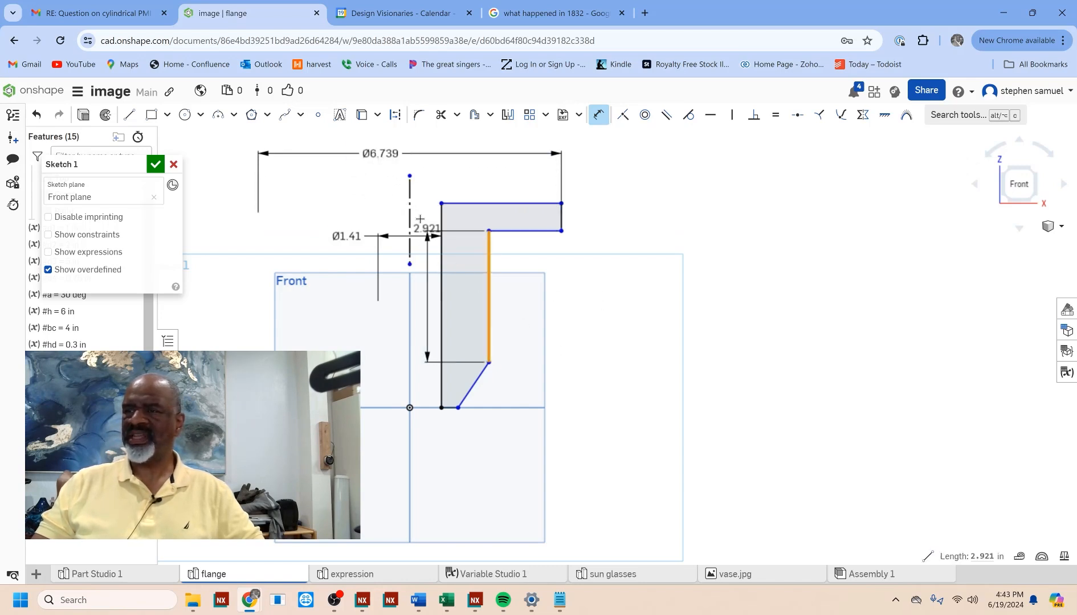
pyautogui.click(410, 197)
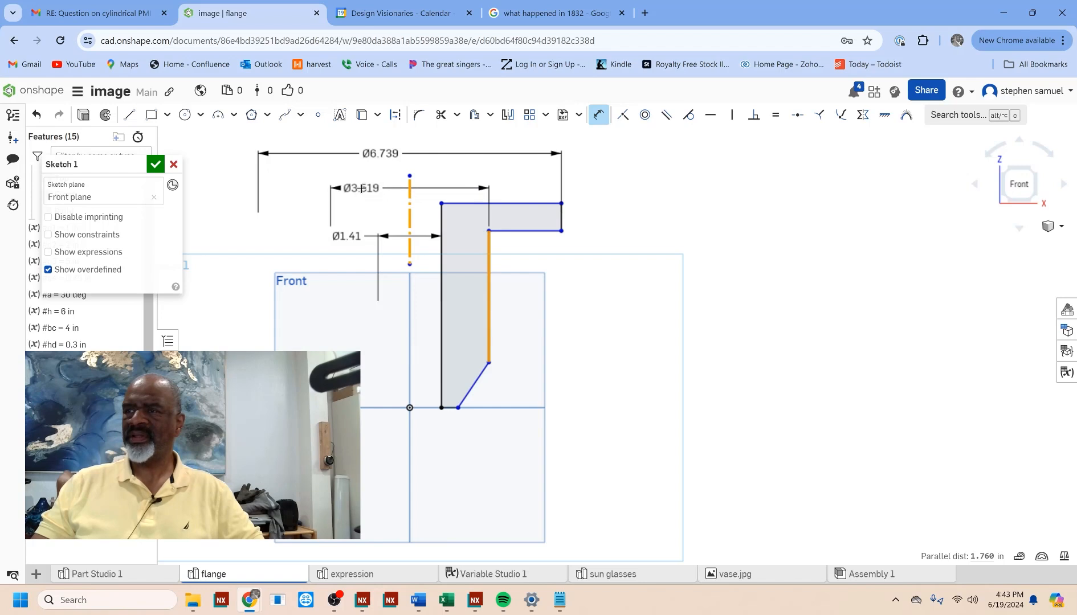
pyautogui.click(364, 188)
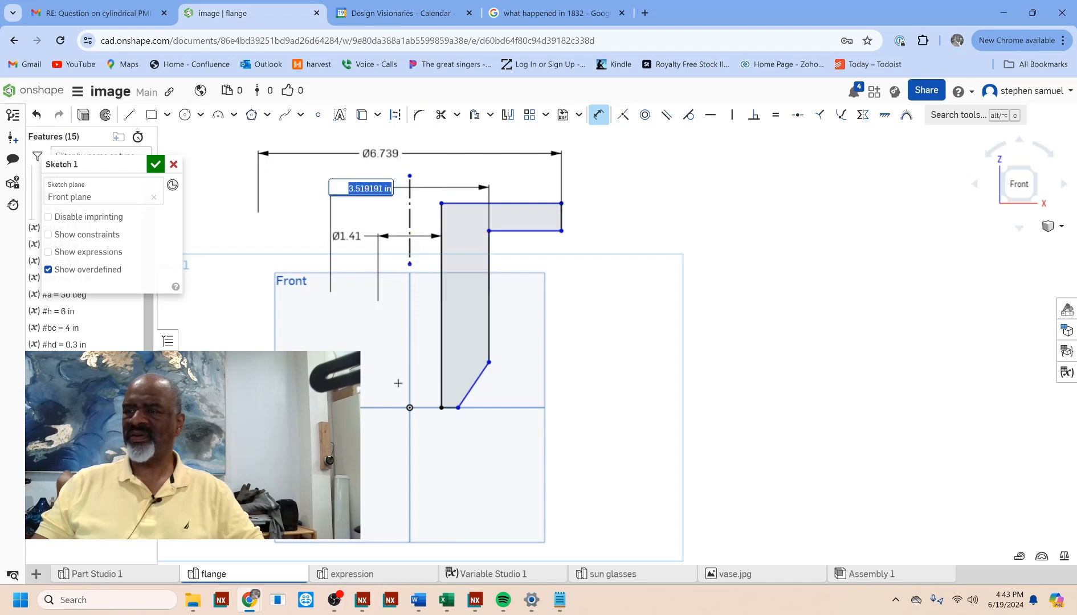
pyautogui.click(458, 408)
pyautogui.click(409, 220)
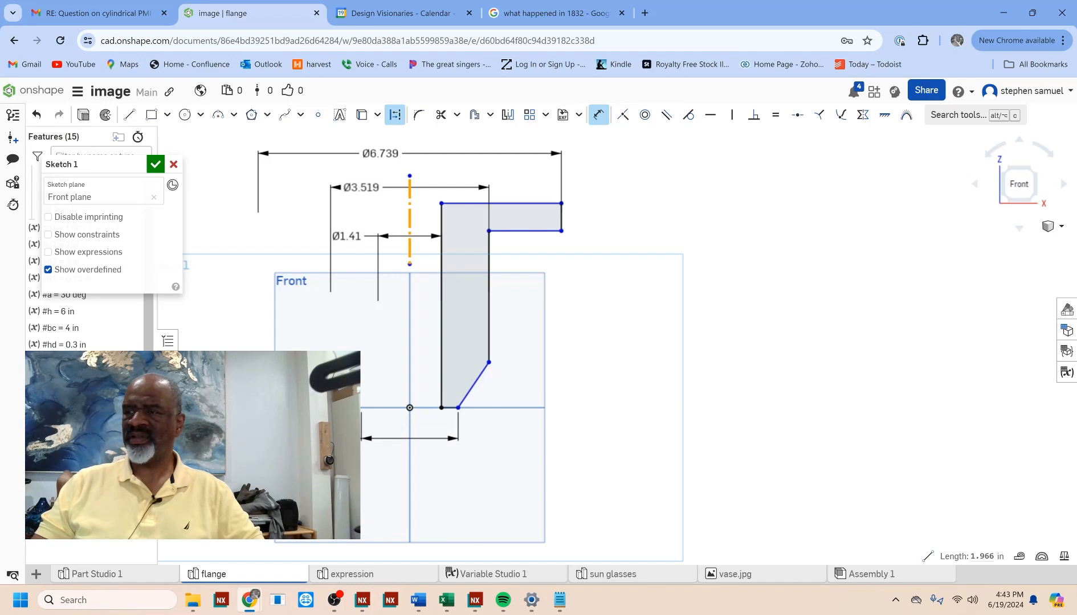
pyautogui.press('Escape')
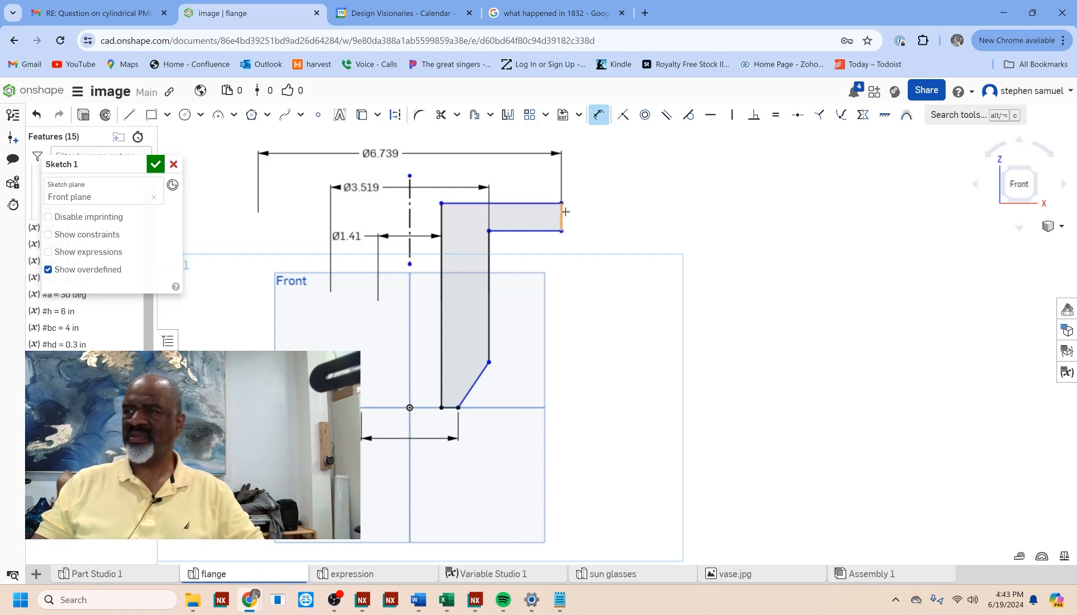
# Step: Dimension the flange's thickness at its outer edge and the profile's overall height from top edge to base
pyautogui.click(565, 211)
pyautogui.click(606, 216)
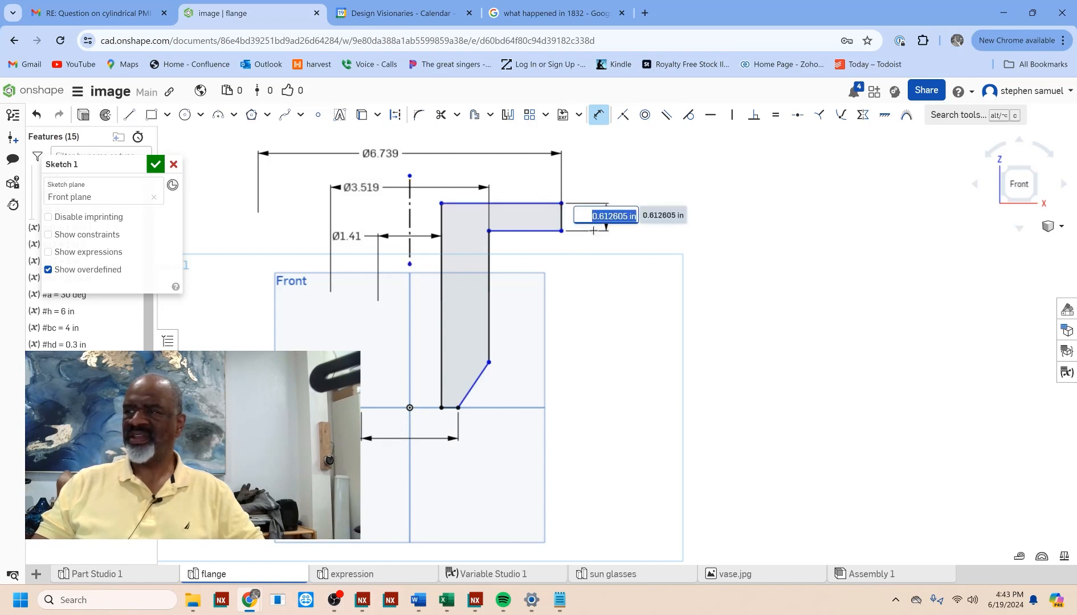
pyautogui.click(547, 205)
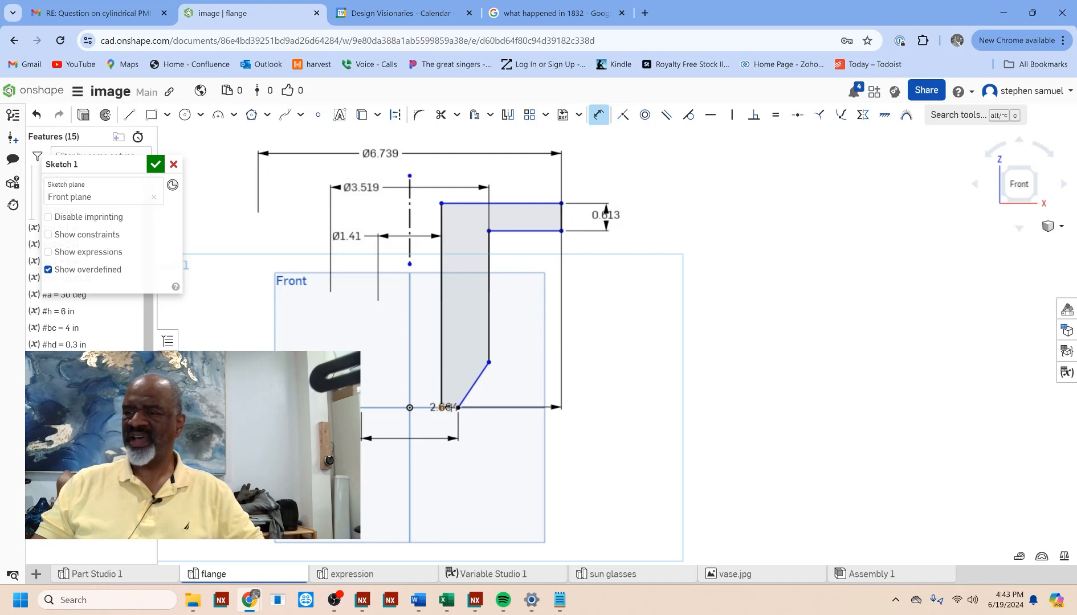
pyautogui.click(441, 407)
pyautogui.click(697, 296)
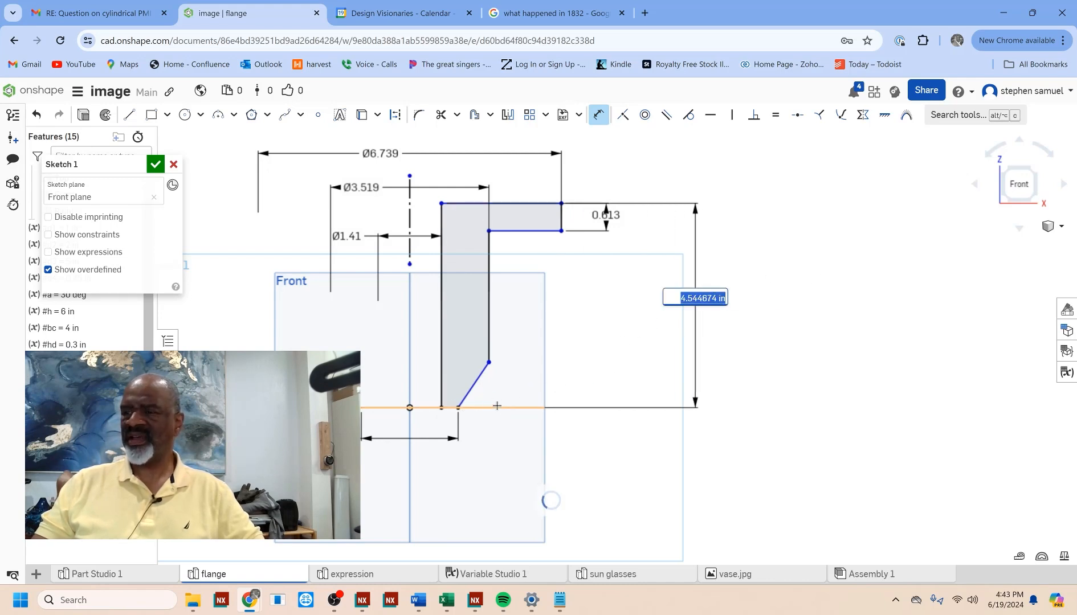
# Step: Dimension the angle between the slanted edge and the neck's vertical edge, and move the sketch dialog clear of the variable list
pyautogui.click(483, 372)
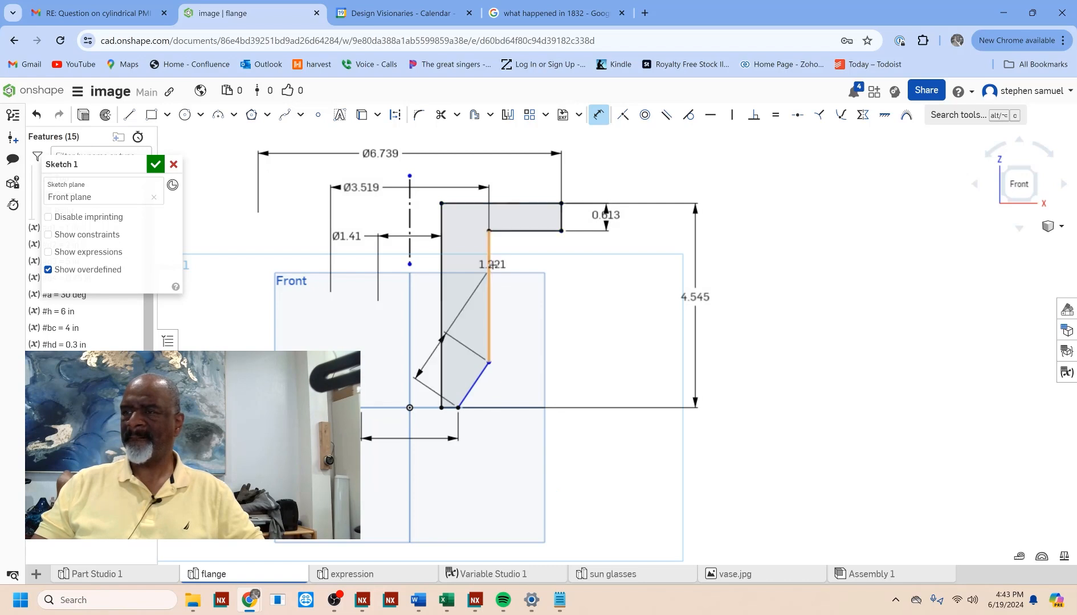
pyautogui.click(513, 284)
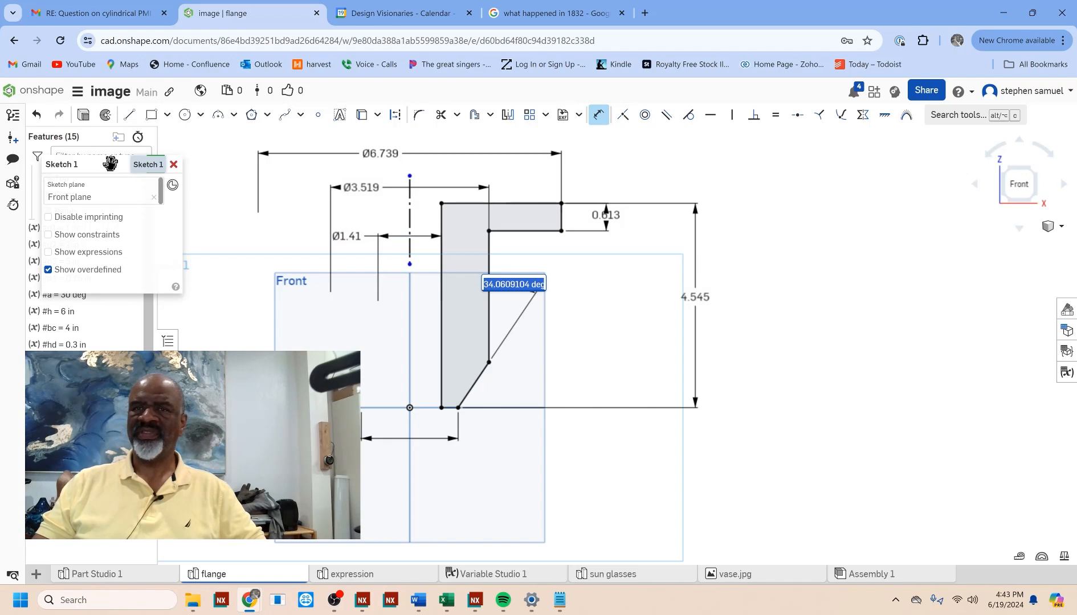
pyautogui.moveTo(110, 164)
pyautogui.mouseDown()
pyautogui.moveTo(125, 168)
pyautogui.moveTo(193, 341)
pyautogui.moveTo(228, 388)
pyautogui.mouseUp()
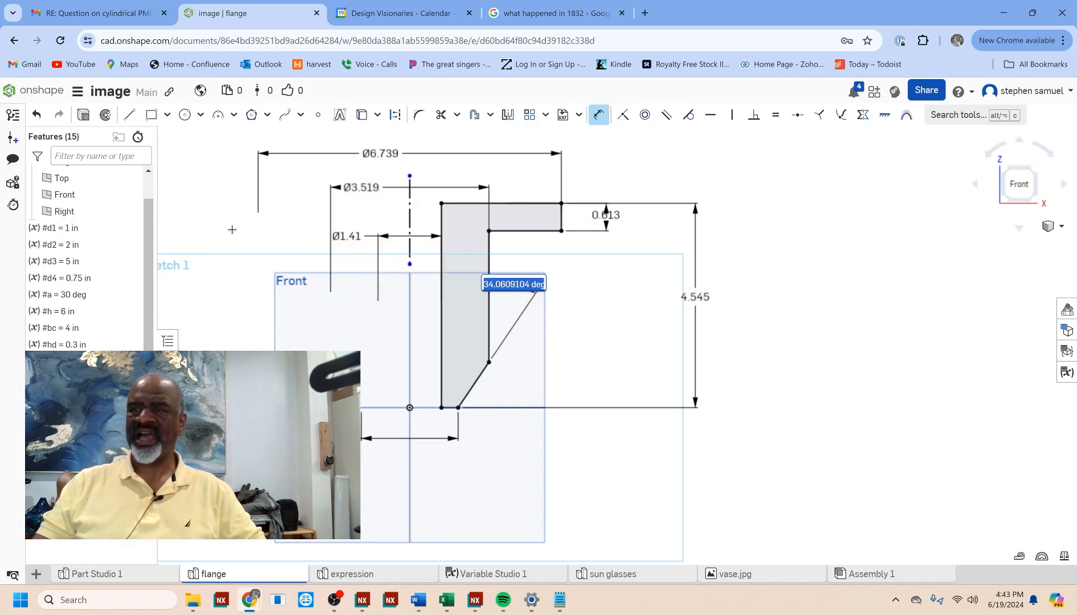
pyautogui.moveTo(232, 230); pyautogui.dragTo(313, 228, button='middle')
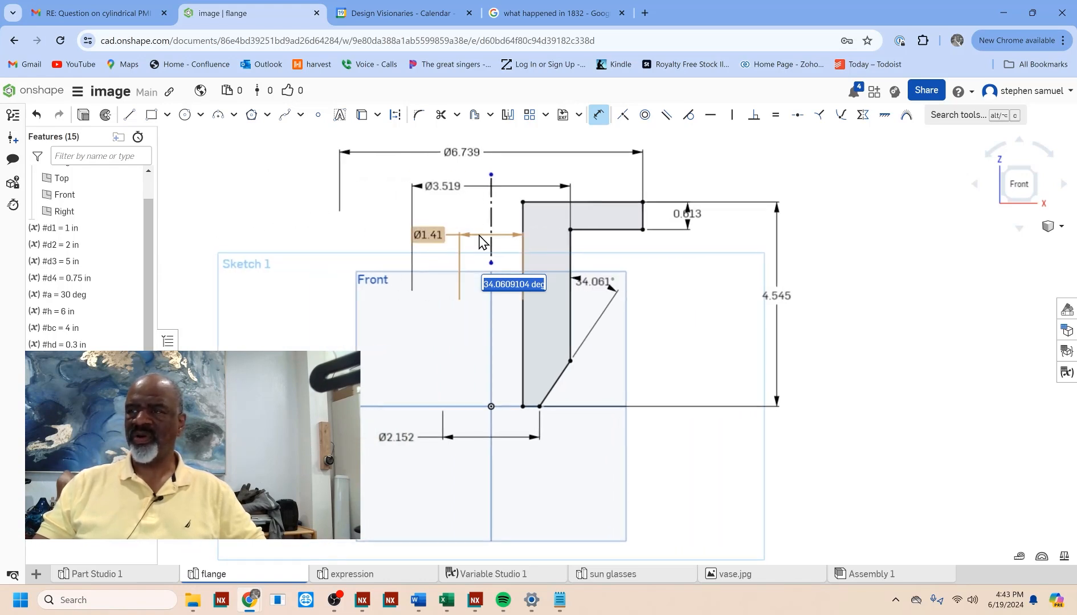
# Step: Set the inner edge's diameter dimension to the variable #d4
pyautogui.doubleClick(429, 235)
pyautogui.write('#d')
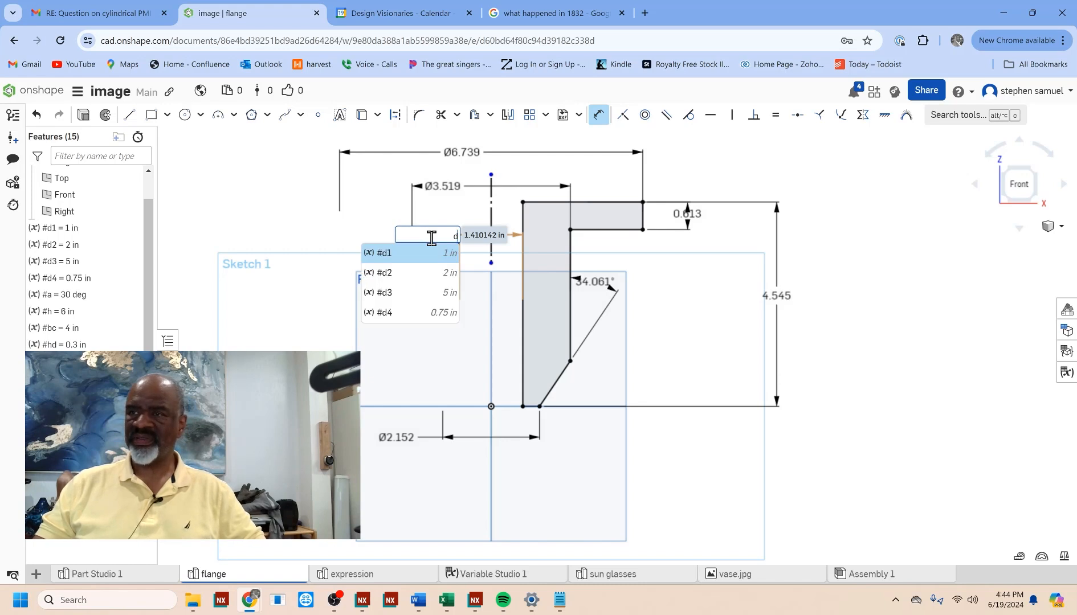
pyautogui.click(384, 312)
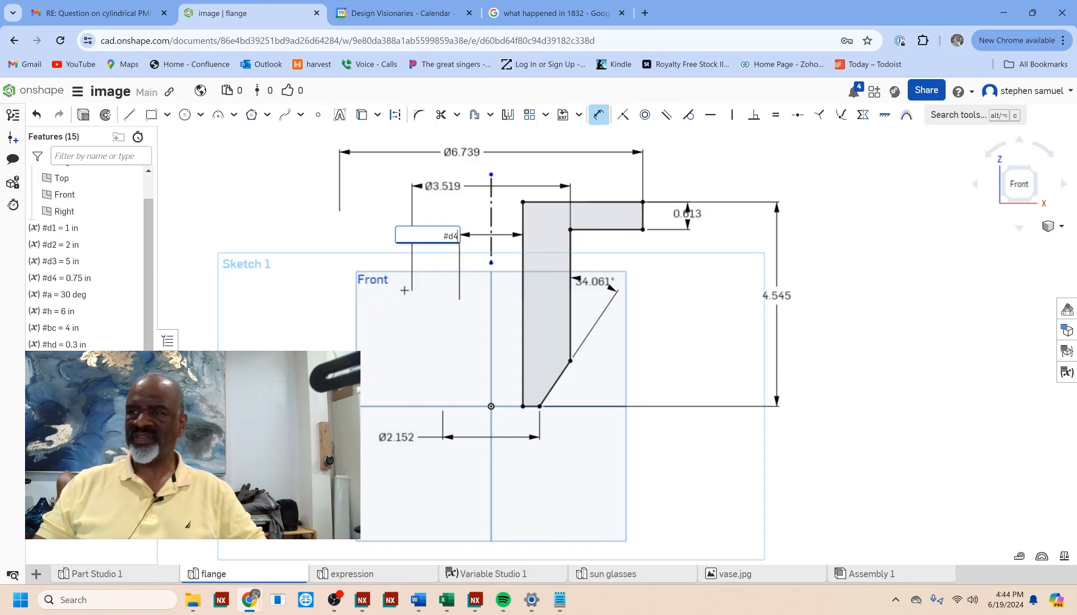
pyautogui.press('Return')
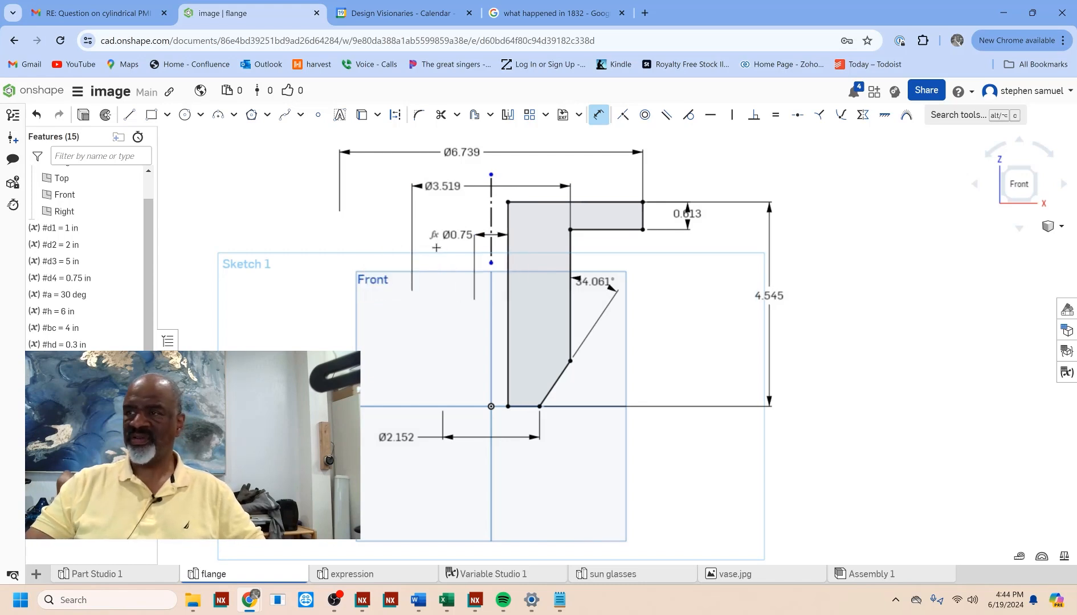
# Step: Set the diameter dimension at the lower end of the slanted edge to the variable #d1
pyautogui.doubleClick(398, 437)
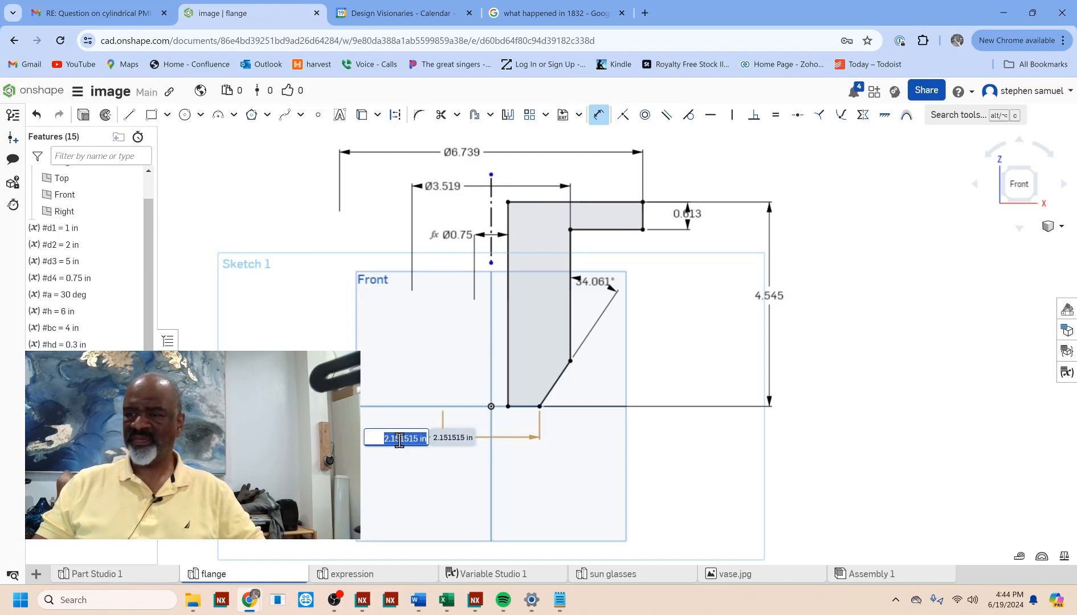
pyautogui.write('#')
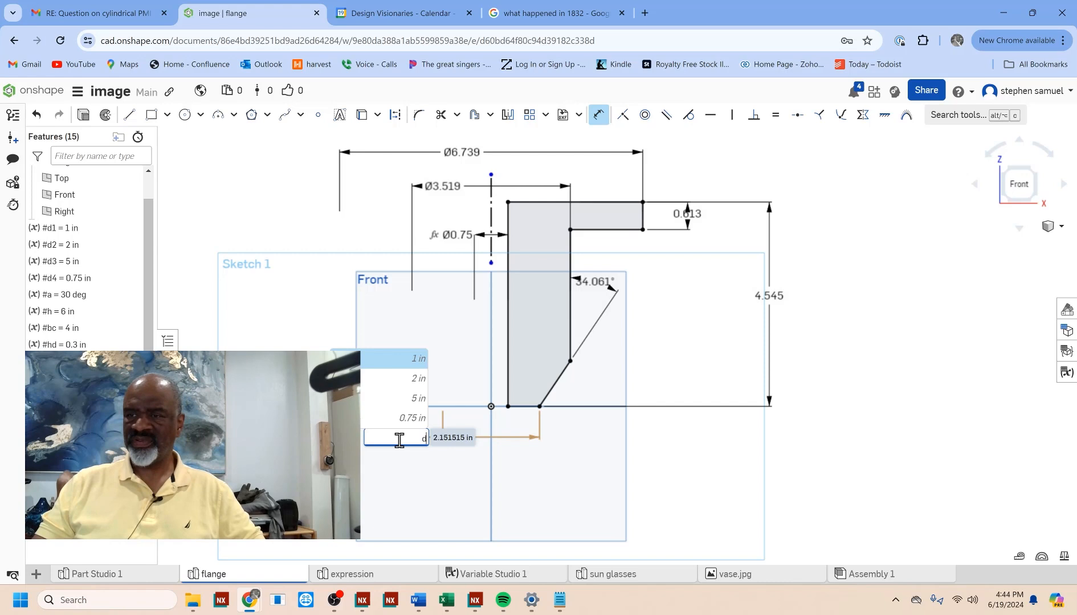
pyautogui.click(379, 368)
pyautogui.press('Return')
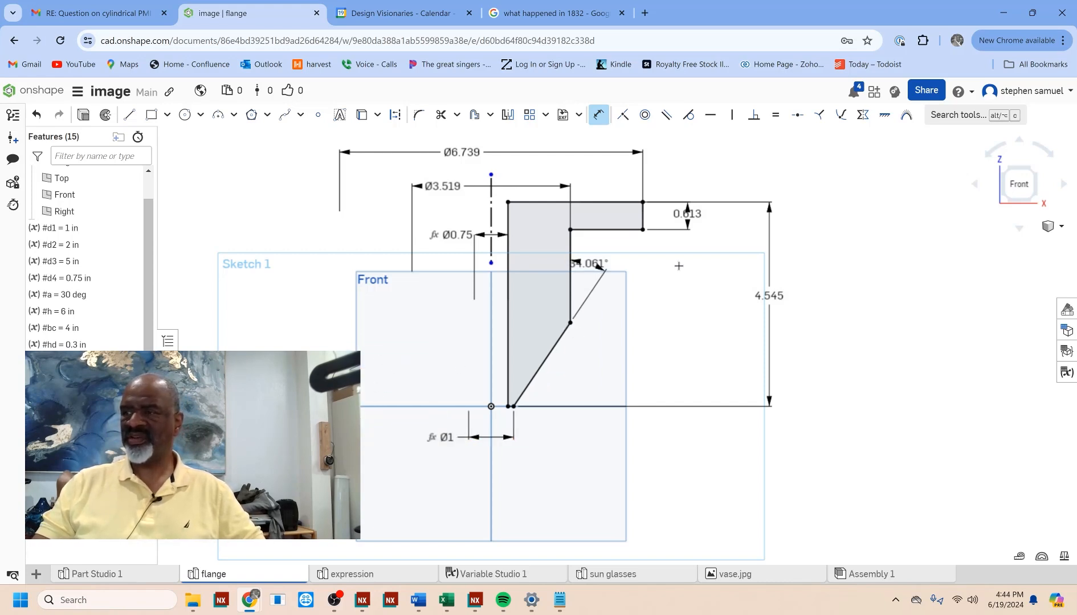
# Step: Set the angle dimension between the slanted edge and the neck's vertical edge to the variable #a
pyautogui.doubleClick(596, 265)
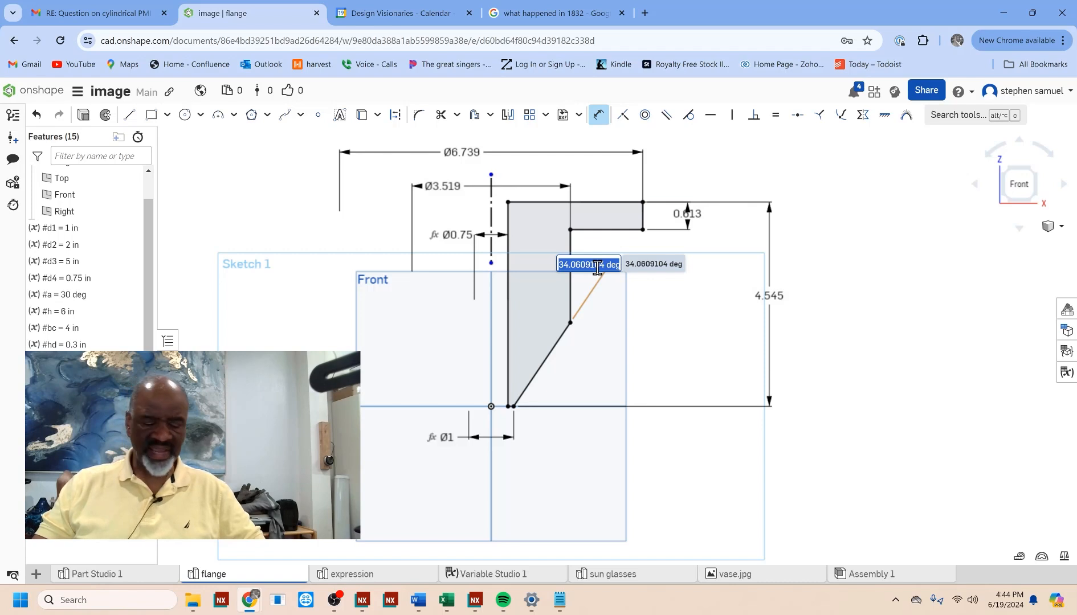
pyautogui.write('a')
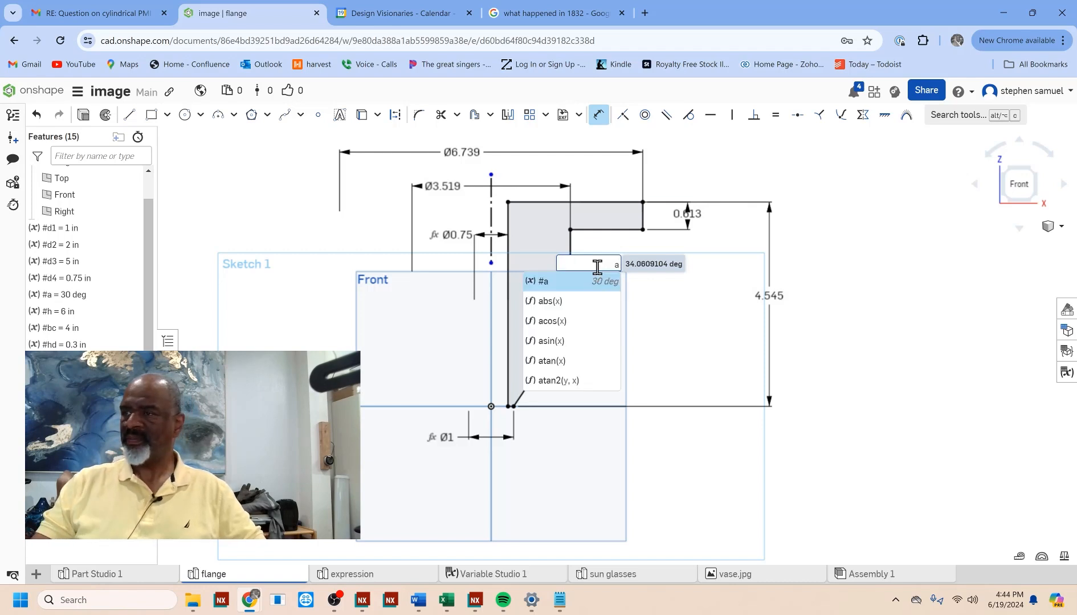
pyautogui.click(565, 281)
pyautogui.press('Return')
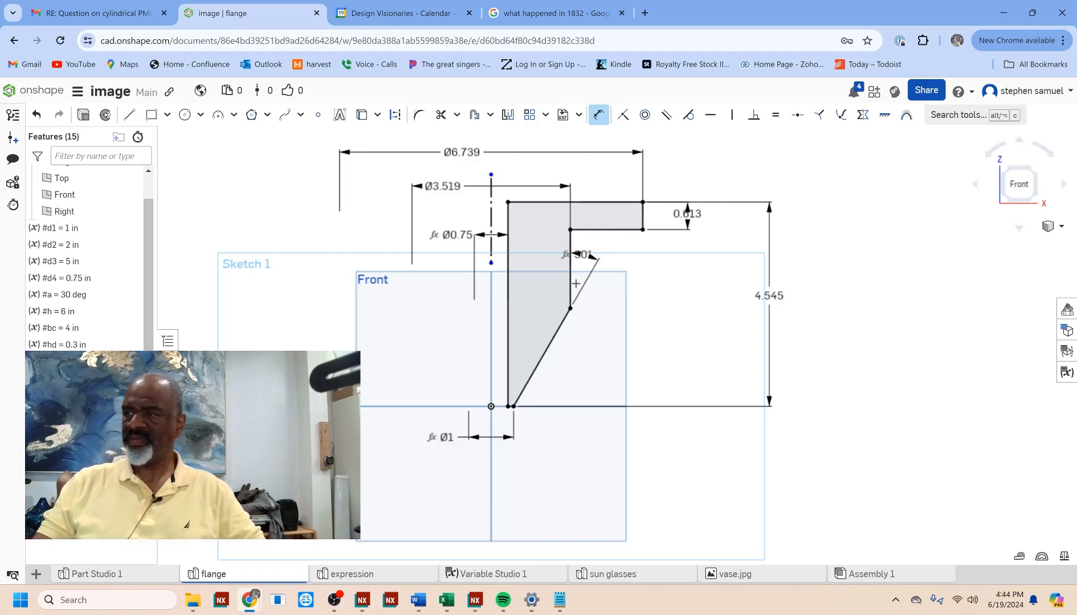
# Step: Set the profile's overall height dimension to the variable #h
pyautogui.doubleClick(768, 295)
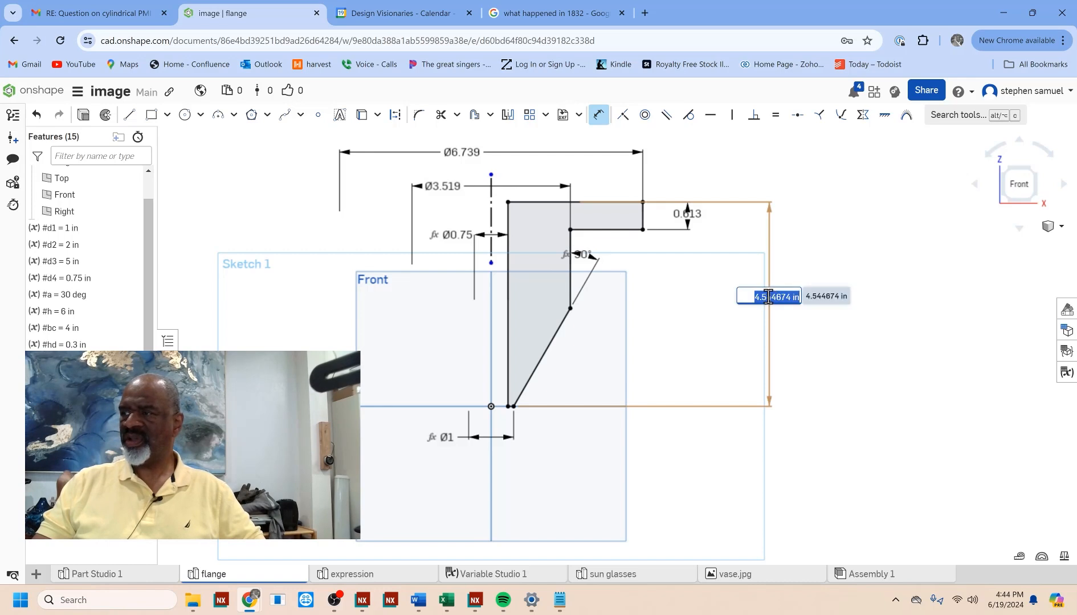
pyautogui.write('h')
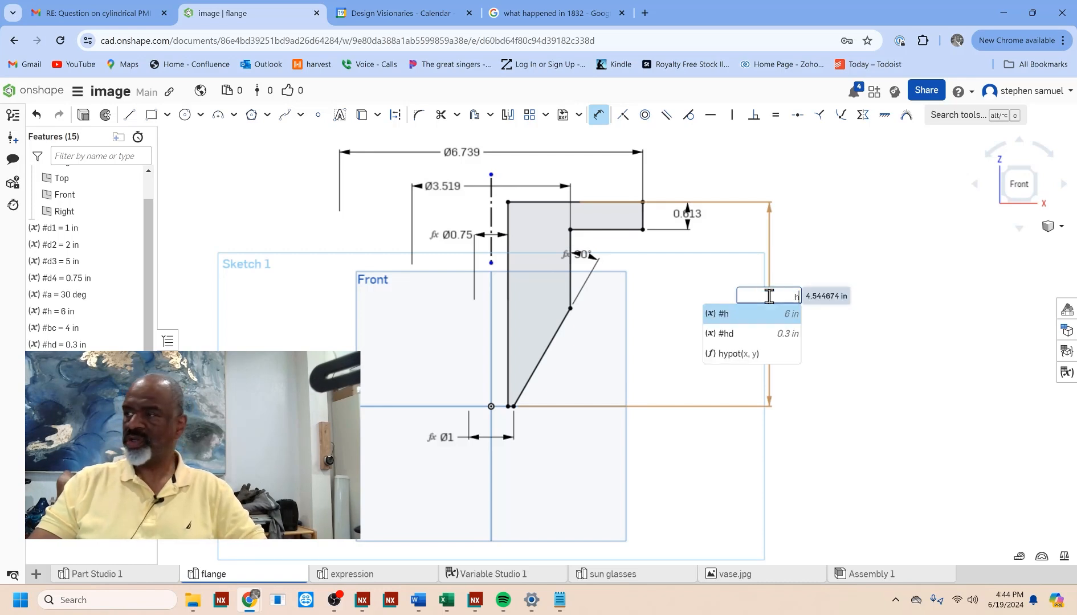
pyautogui.click(735, 313)
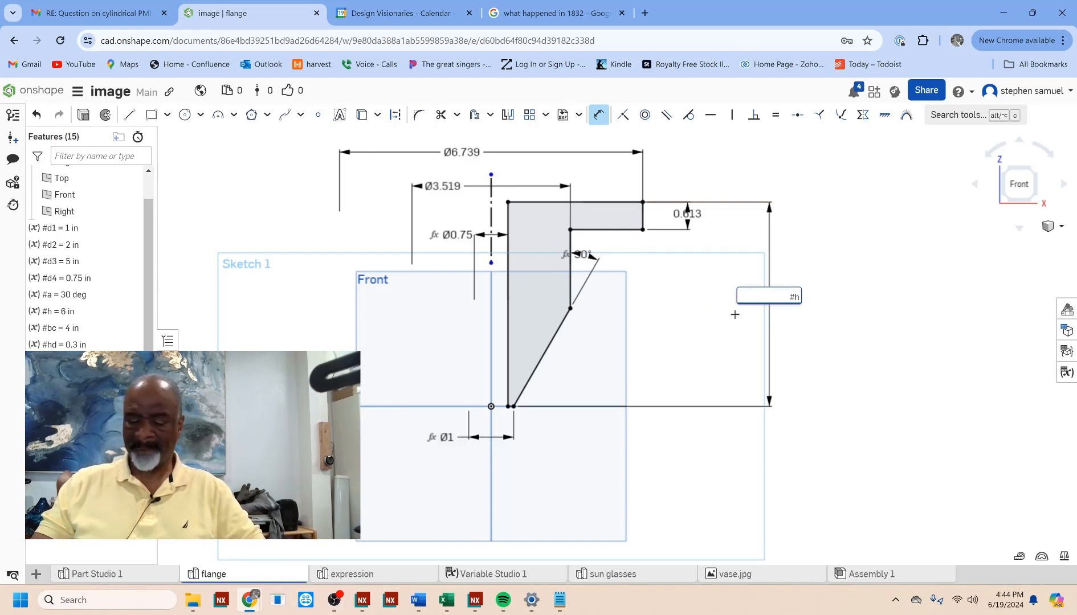
pyautogui.press('Return')
# Step: Set the flange thickness dimension at the outer edge to the variable #t
pyautogui.scroll(-2, 711, 342)
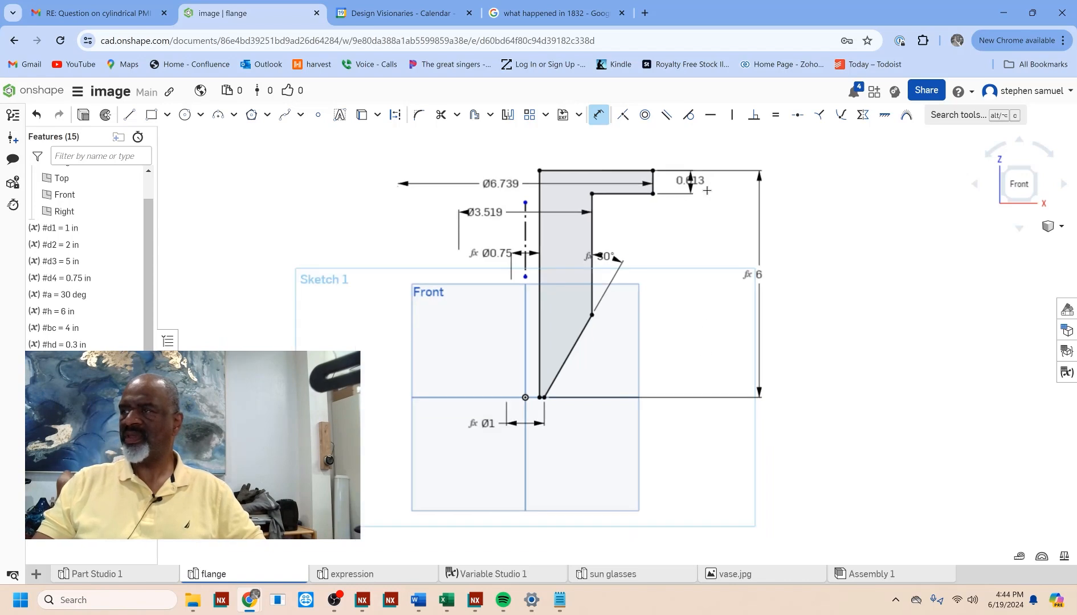
pyautogui.doubleClick(700, 180)
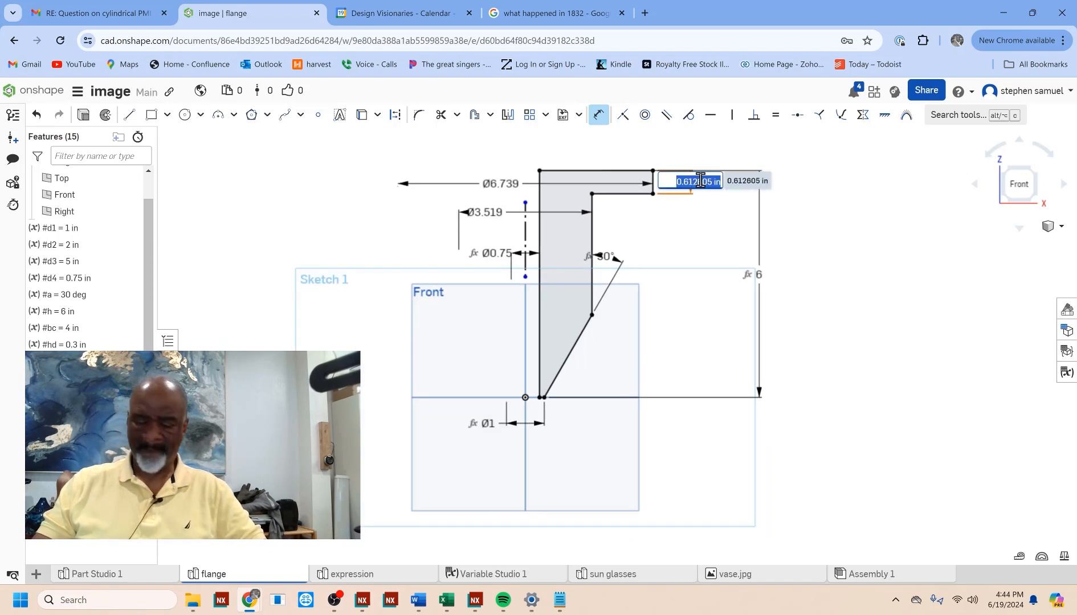
pyautogui.write('#t')
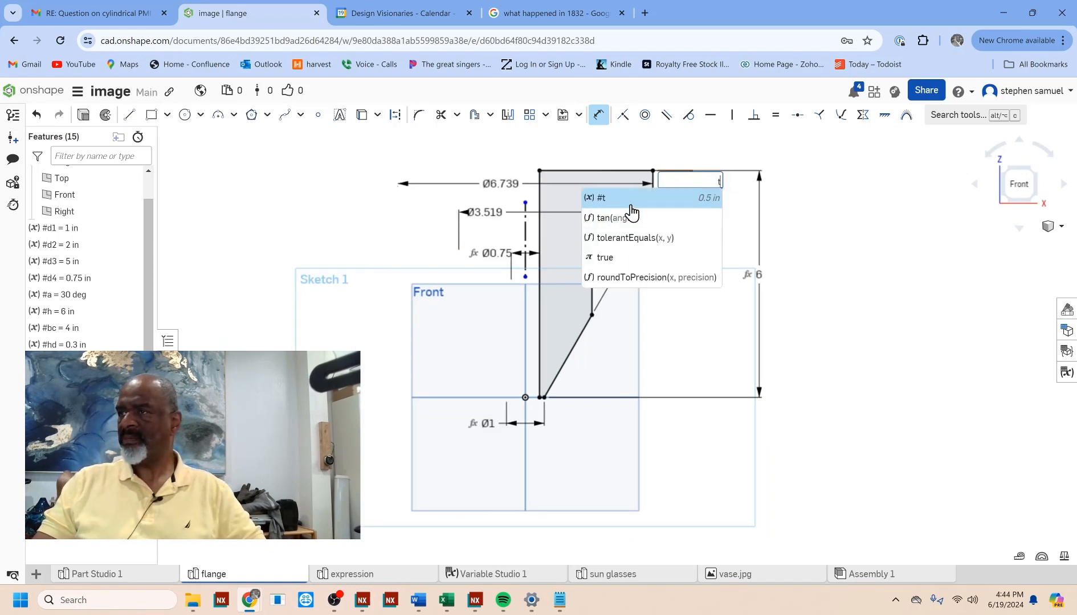
pyautogui.press('Return')
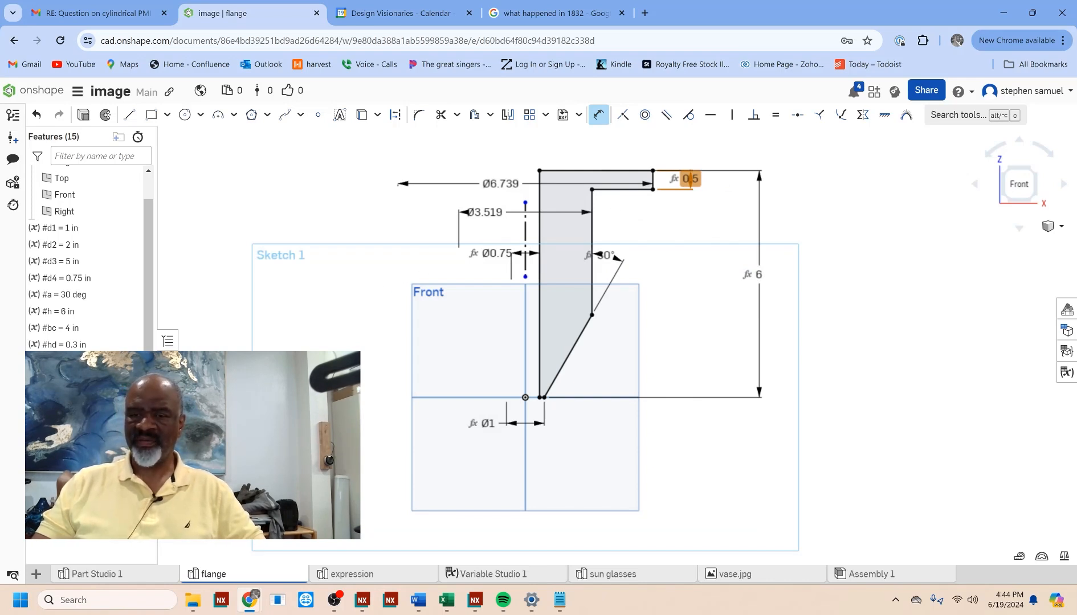
# Step: Turn on the display of expressions in the sketch and move the outer diameter dimension above the profile
pyautogui.moveTo(183, 376)
pyautogui.mouseDown()
pyautogui.moveTo(190, 310)
pyautogui.moveTo(255, 205)
pyautogui.mouseUp()
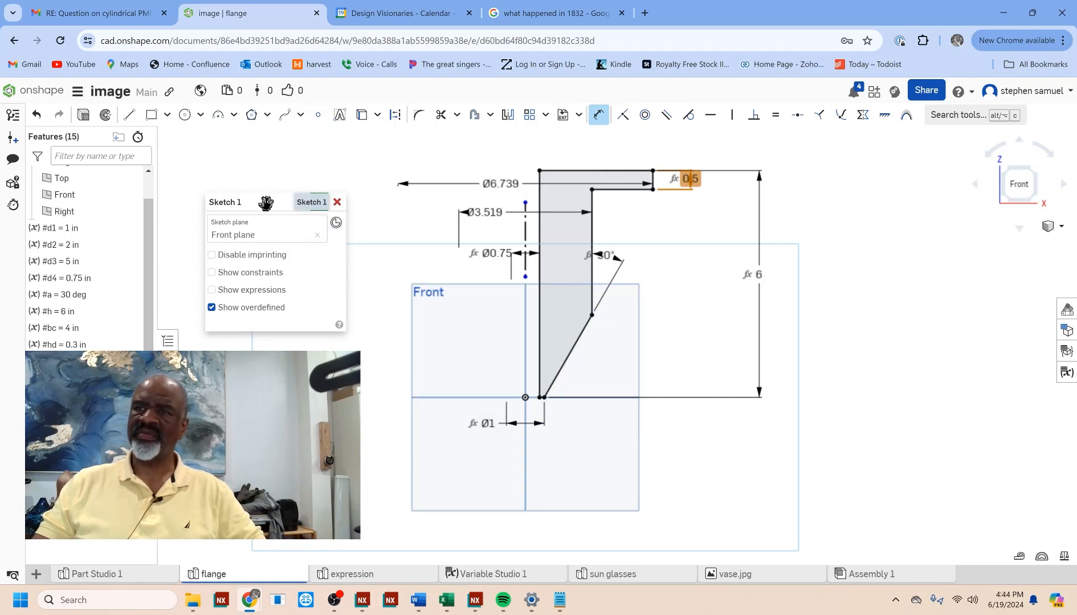
pyautogui.click(212, 290)
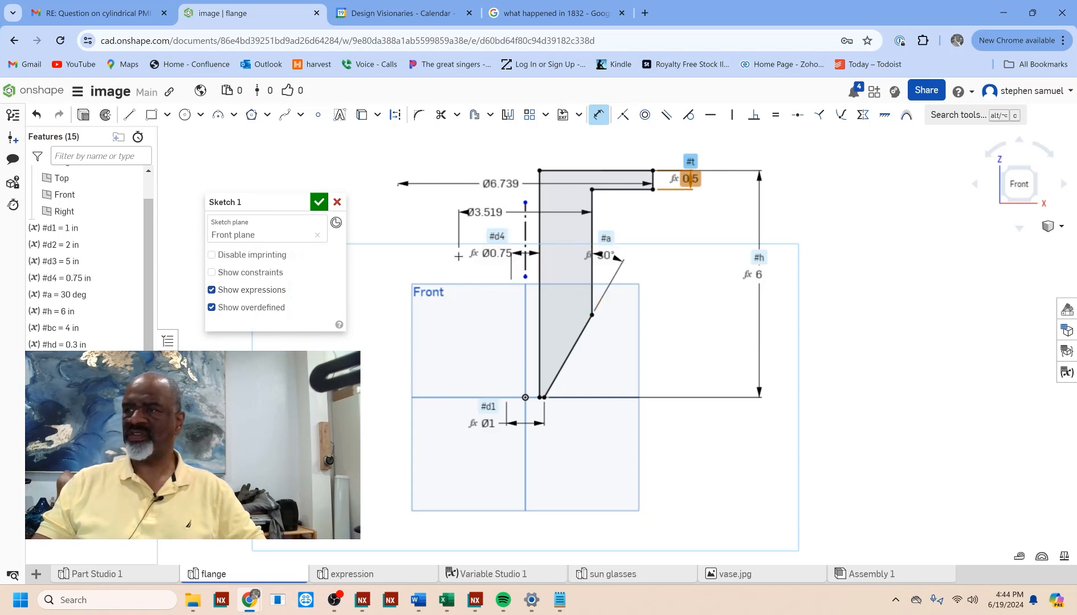
pyautogui.moveTo(507, 185); pyautogui.dragTo(534, 148)
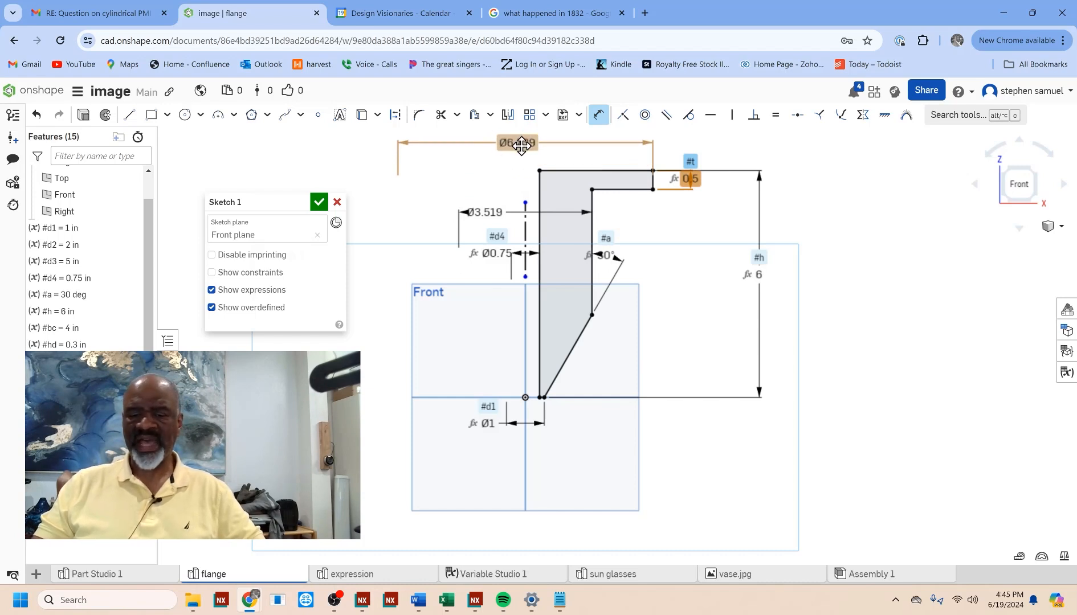
# Step: Set the flange's outer diameter dimension to the variable #d3
pyautogui.doubleClick(522, 146)
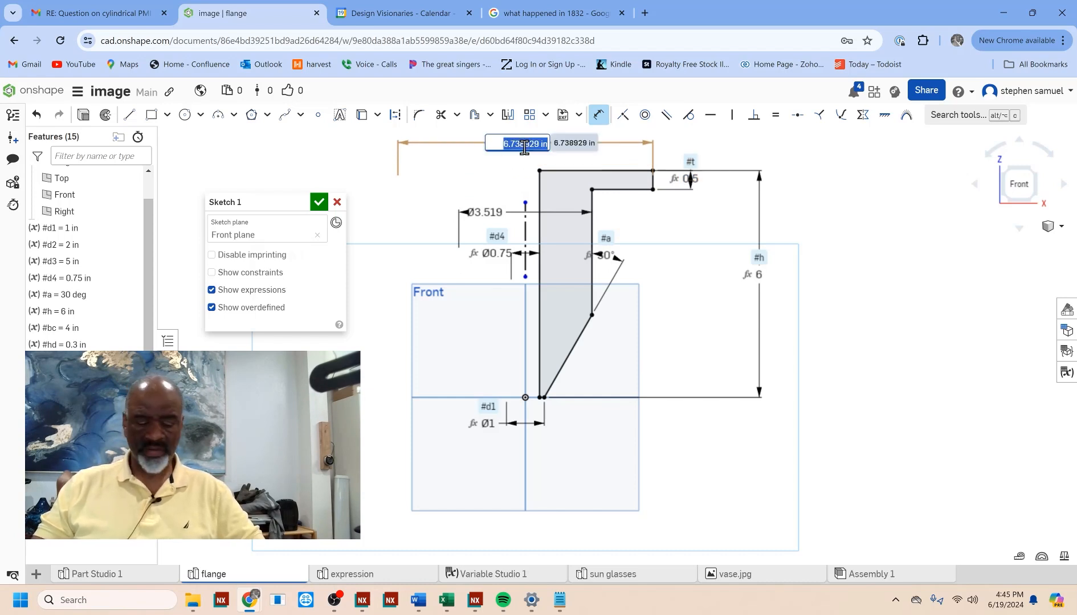
pyautogui.write('#')
pyautogui.click(487, 196)
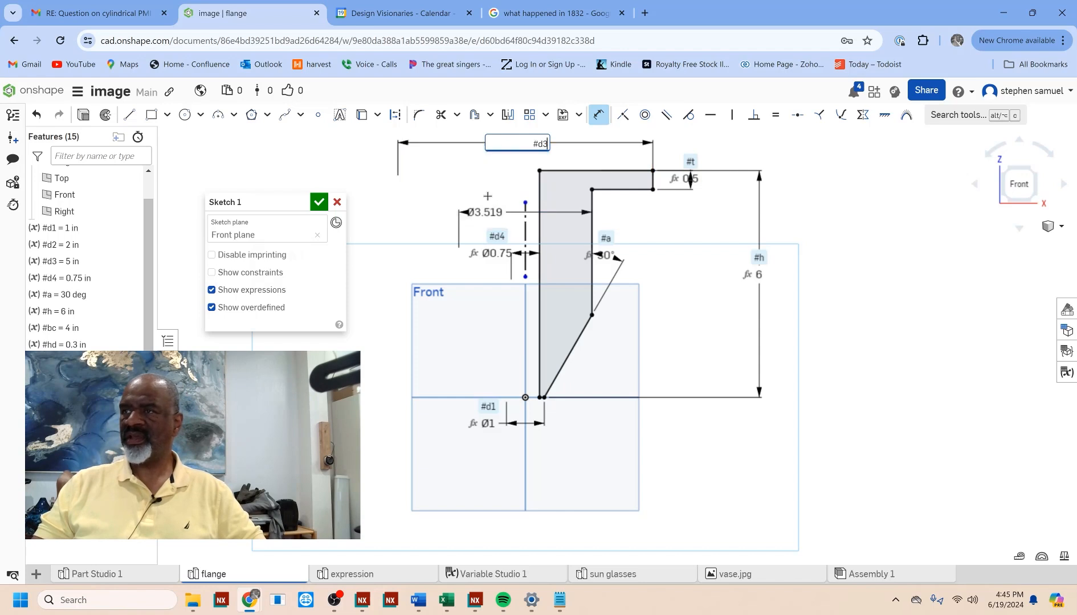
pyautogui.press('Return')
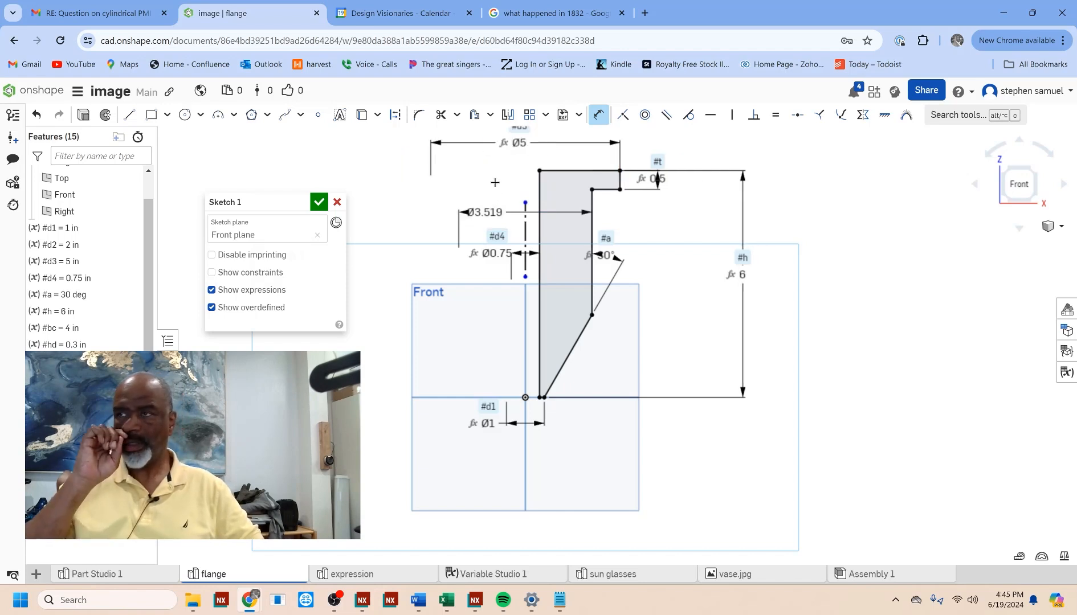
# Step: Set the neck's outer diameter dimension to the variable #d2
pyautogui.doubleClick(485, 212)
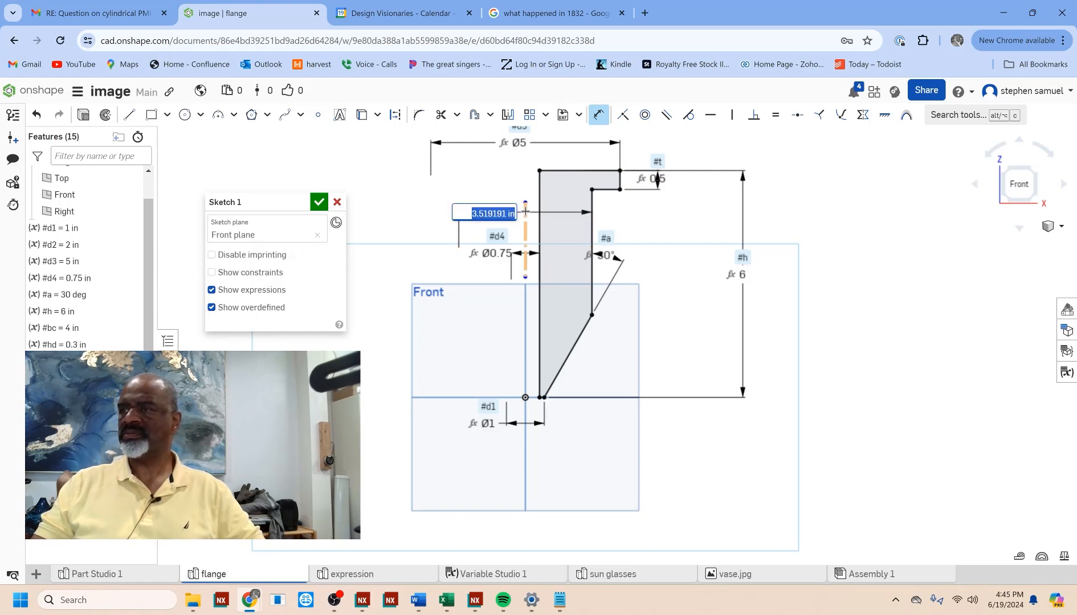
pyautogui.write('#')
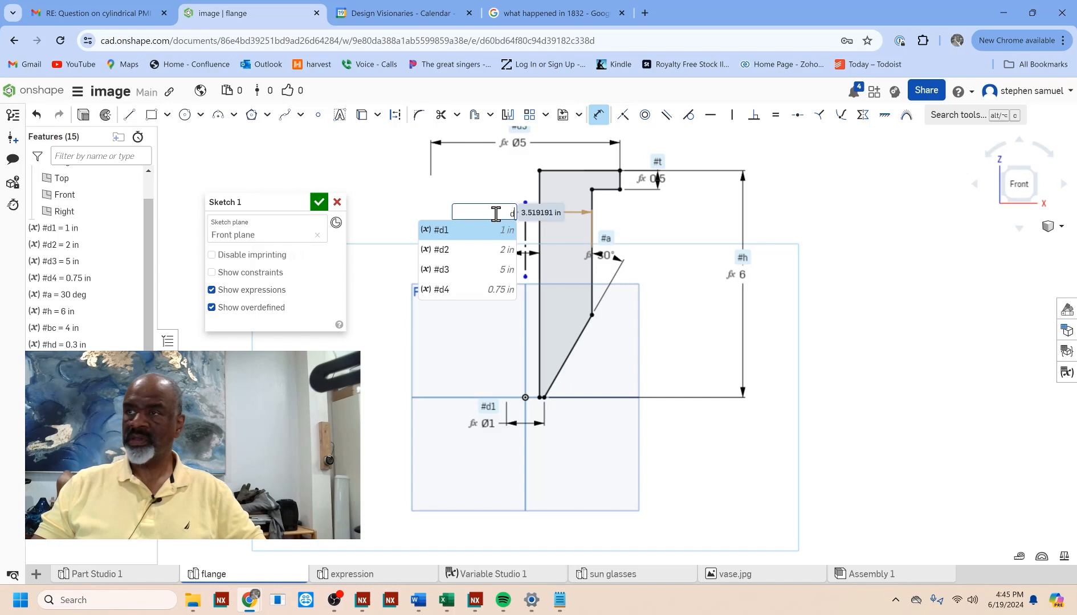
pyautogui.click(465, 247)
pyautogui.press('Return')
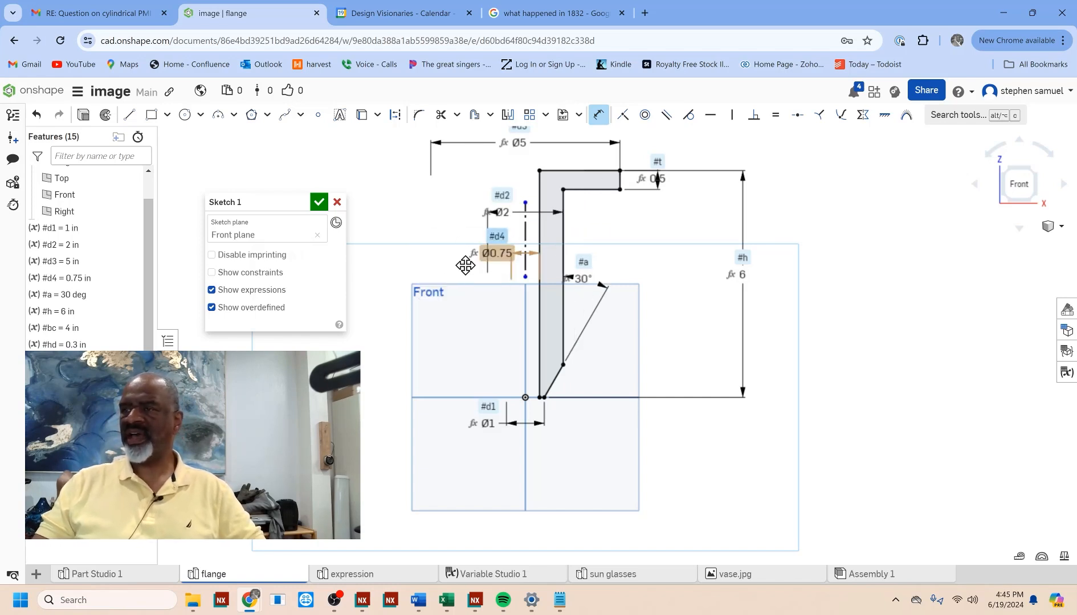
# Step: Move the #d4 diameter dimension down toward the lower part of the neck and finish the profile sketch
pyautogui.moveTo(474, 253); pyautogui.dragTo(445, 328)
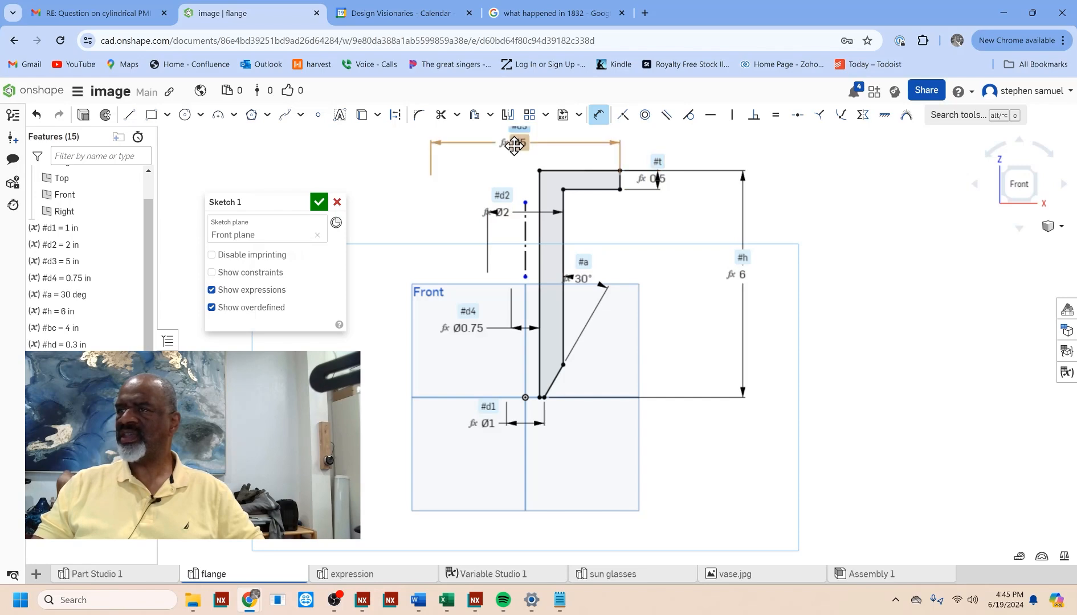
pyautogui.moveTo(505, 176); pyautogui.dragTo(502, 207, button='middle')
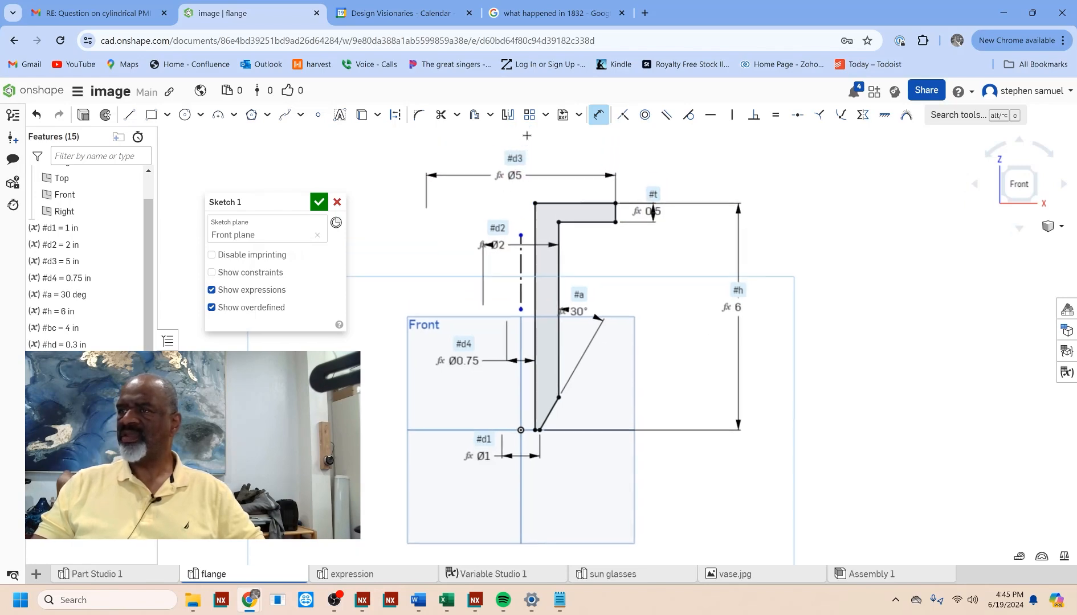
pyautogui.click(319, 202)
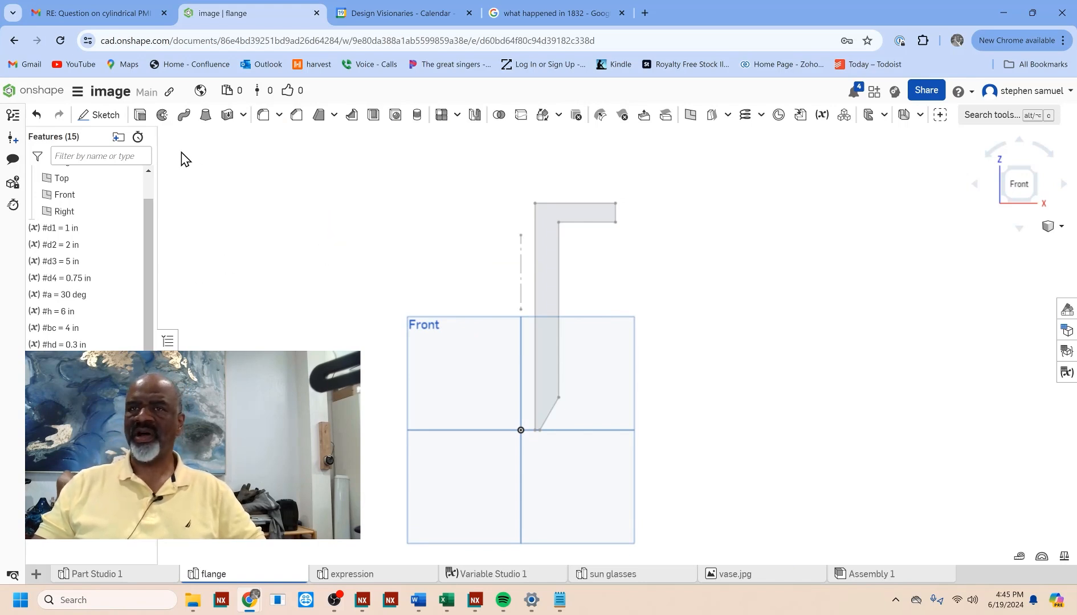
# Step: Revolve the flange profile as a new solid through a full turn about the sketch's vertical centerline
pyautogui.click(162, 116)
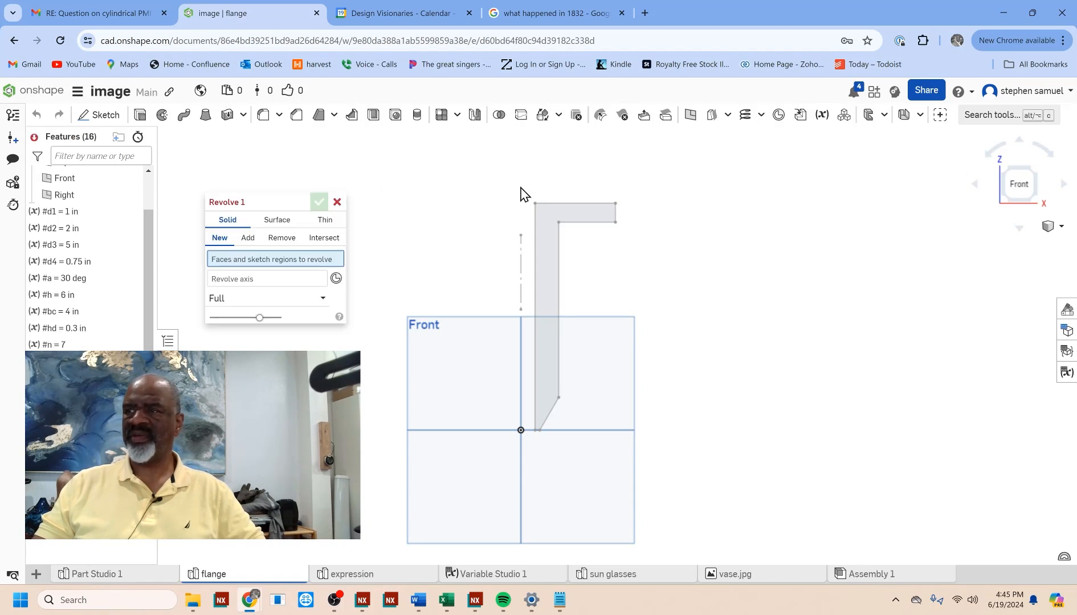
pyautogui.click(543, 205)
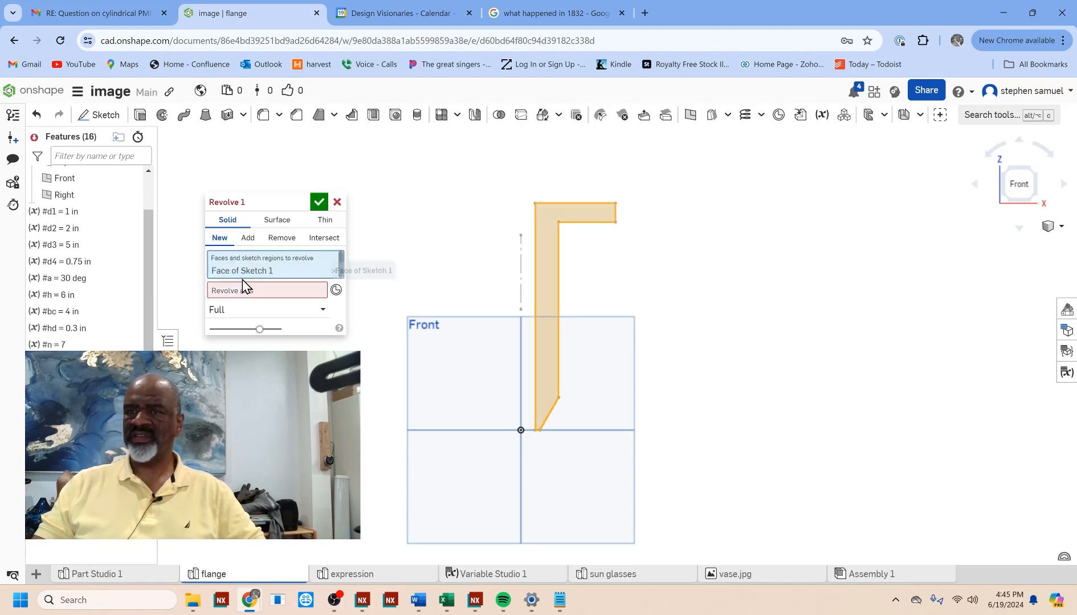
pyautogui.click(278, 291)
pyautogui.click(521, 253)
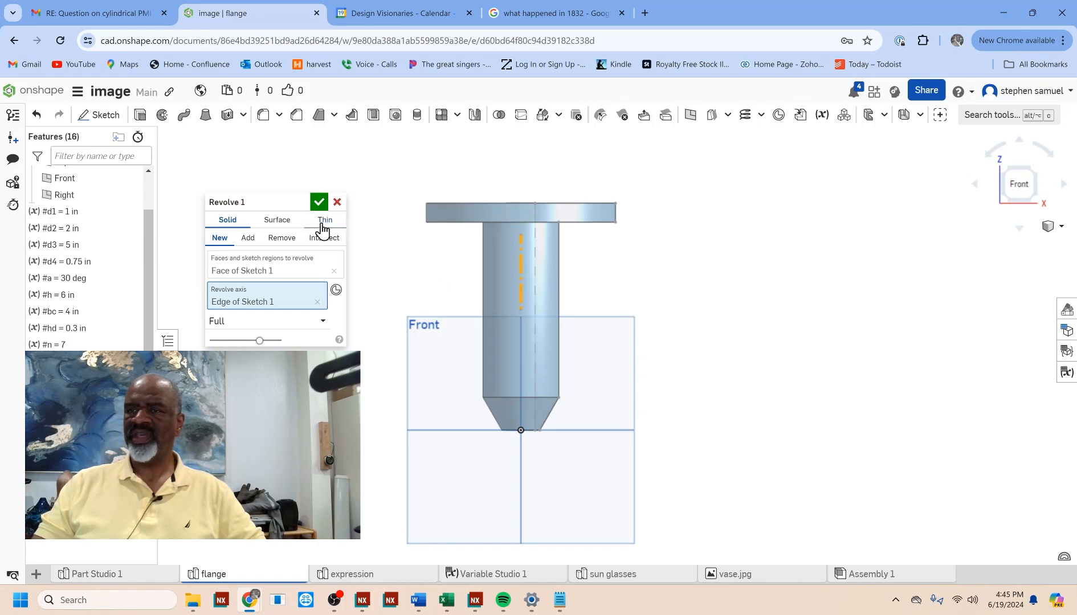
pyautogui.click(319, 203)
# Step: Start a new sketch on the top face of the revolved flange
pyautogui.scroll(-3, 644, 291)
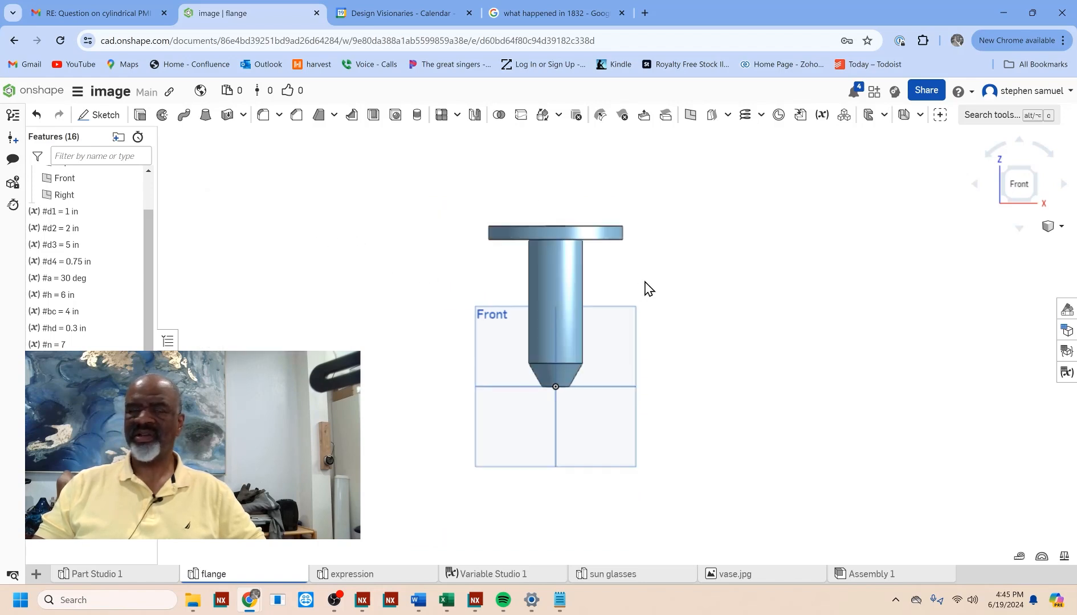
pyautogui.moveTo(690, 315); pyautogui.dragTo(700, 329, button='right')
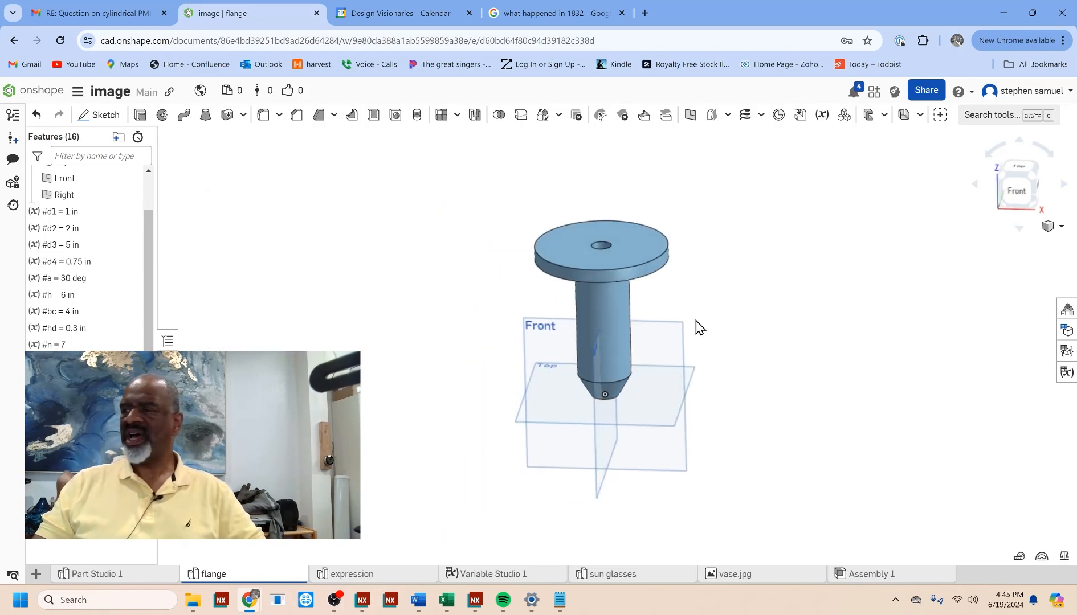
pyautogui.scroll(3, 707, 282)
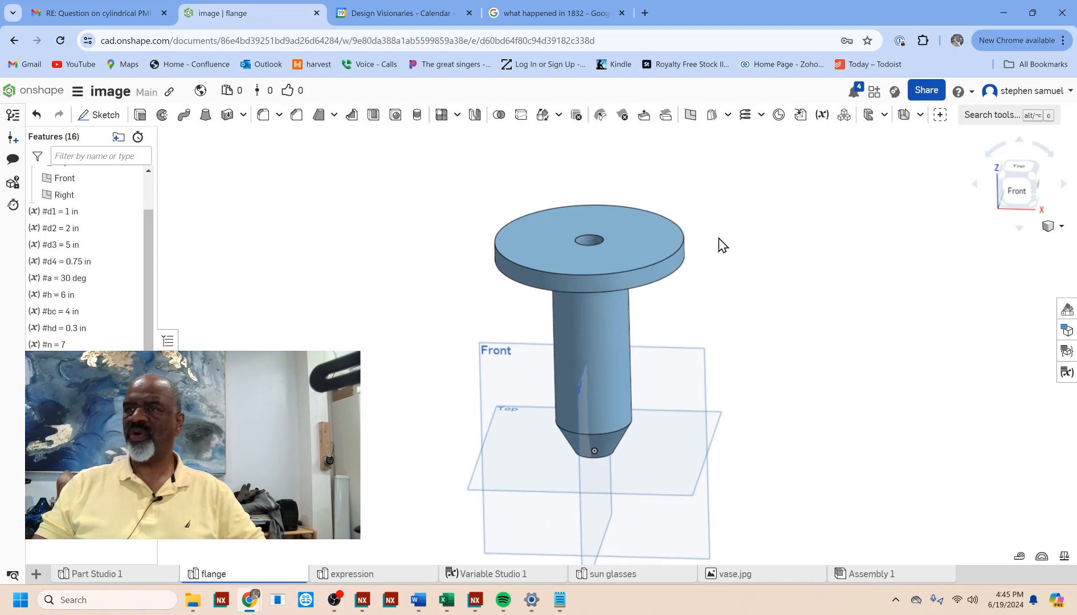
pyautogui.click(99, 114)
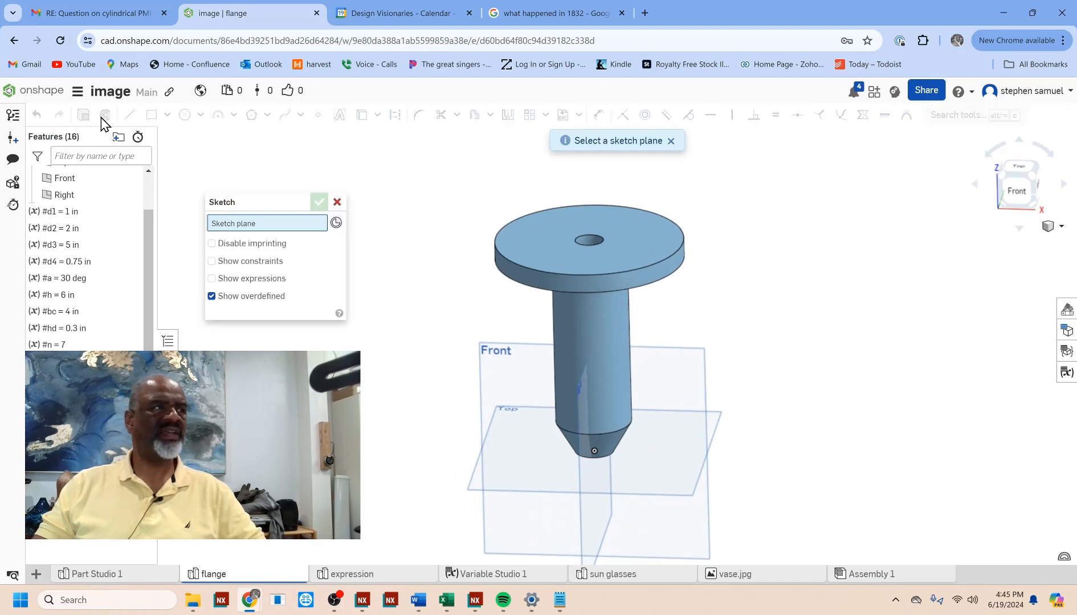
pyautogui.click(639, 232)
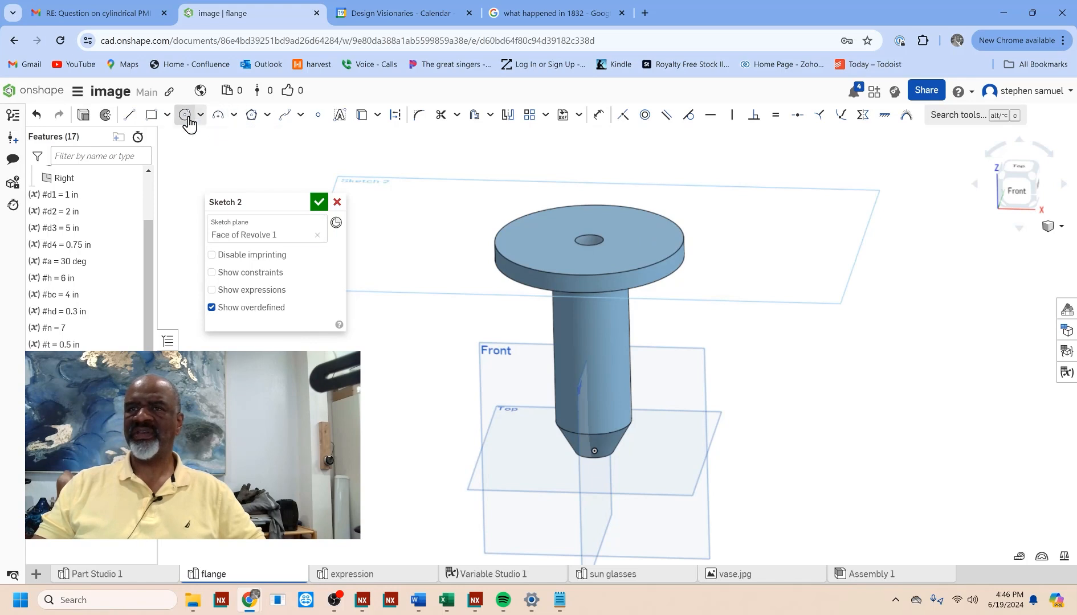
# Step: Sketch a construction circle about 4.13 in in diameter on the flange's top face, centered on the bore
pyautogui.moveTo(443, 235); pyautogui.dragTo(445, 264, button='right')
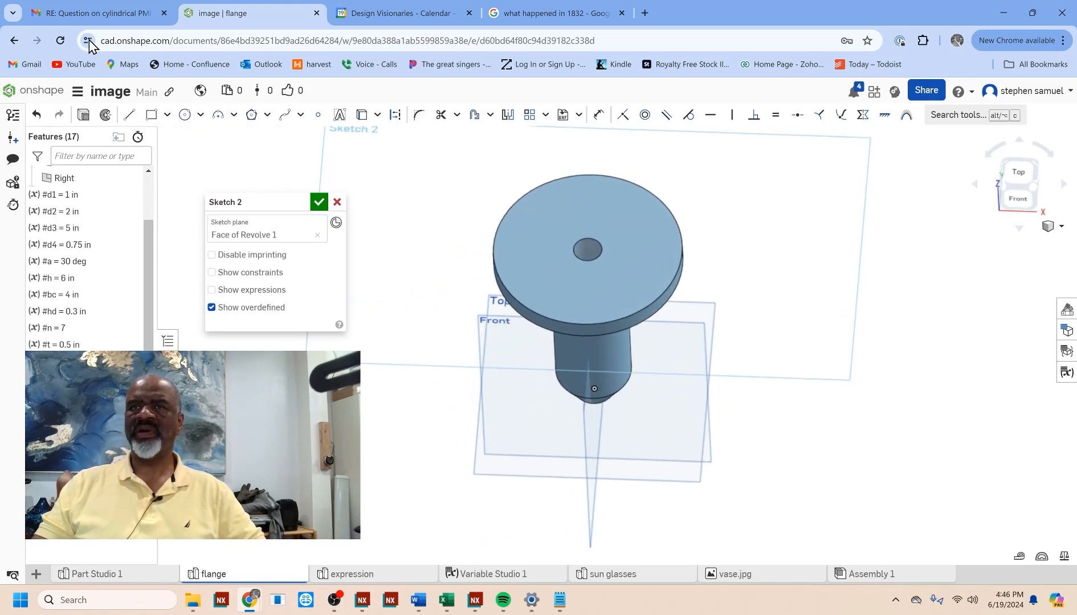
pyautogui.click(184, 118)
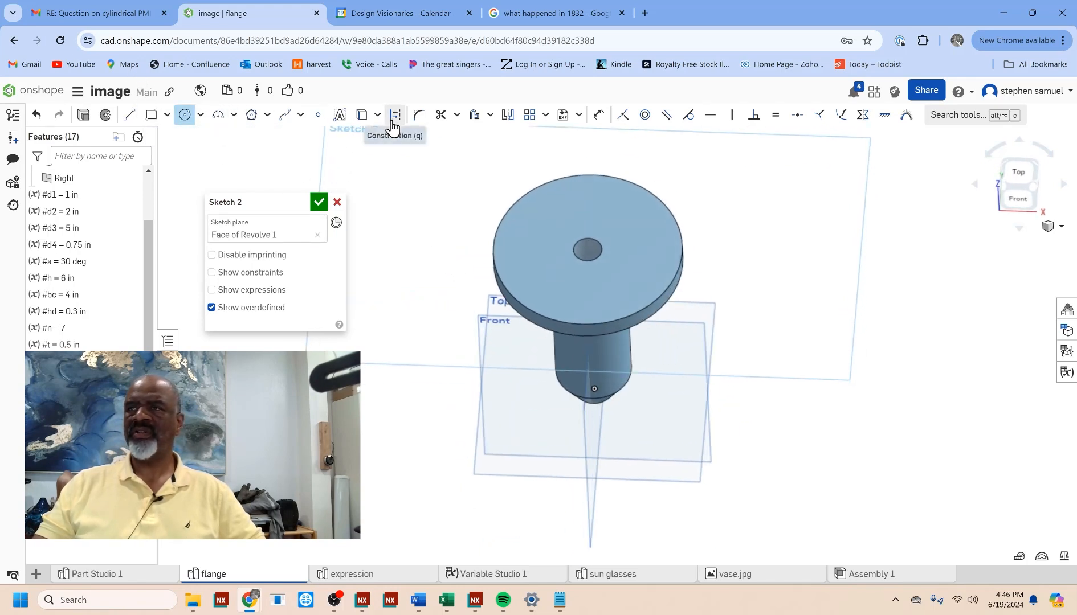
pyautogui.click(588, 249)
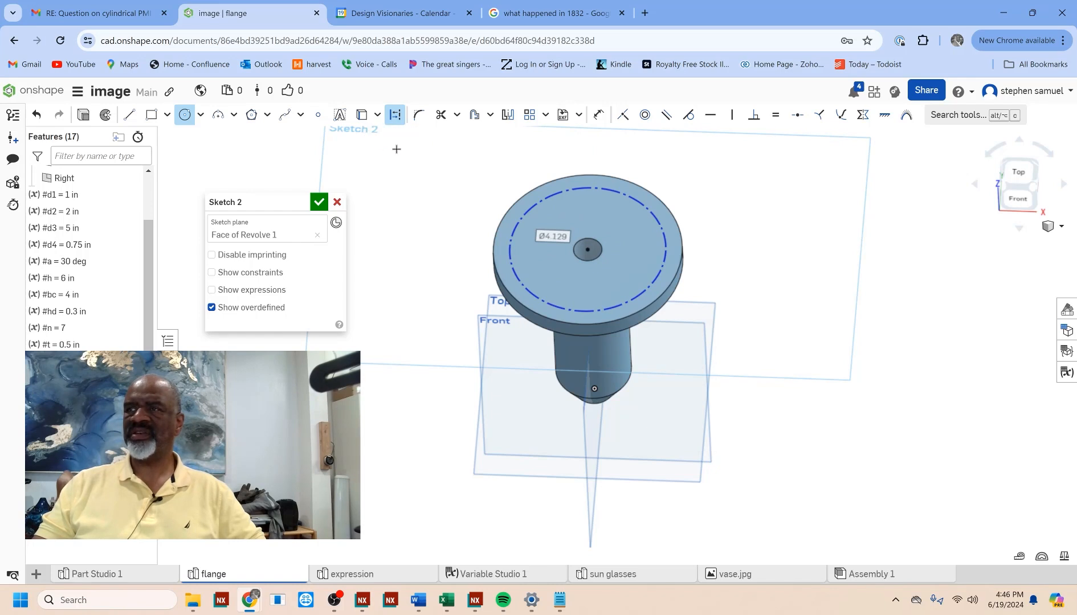
# Step: Dimension the construction circle's diameter on the flange's top face with the variable #bc
pyautogui.click(598, 114)
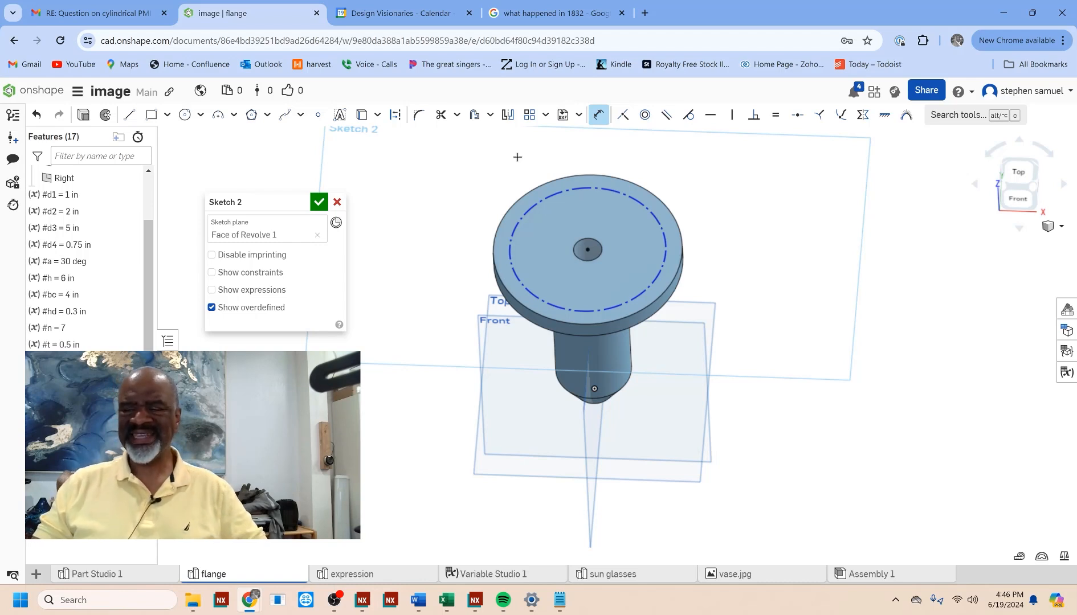
pyautogui.click(643, 201)
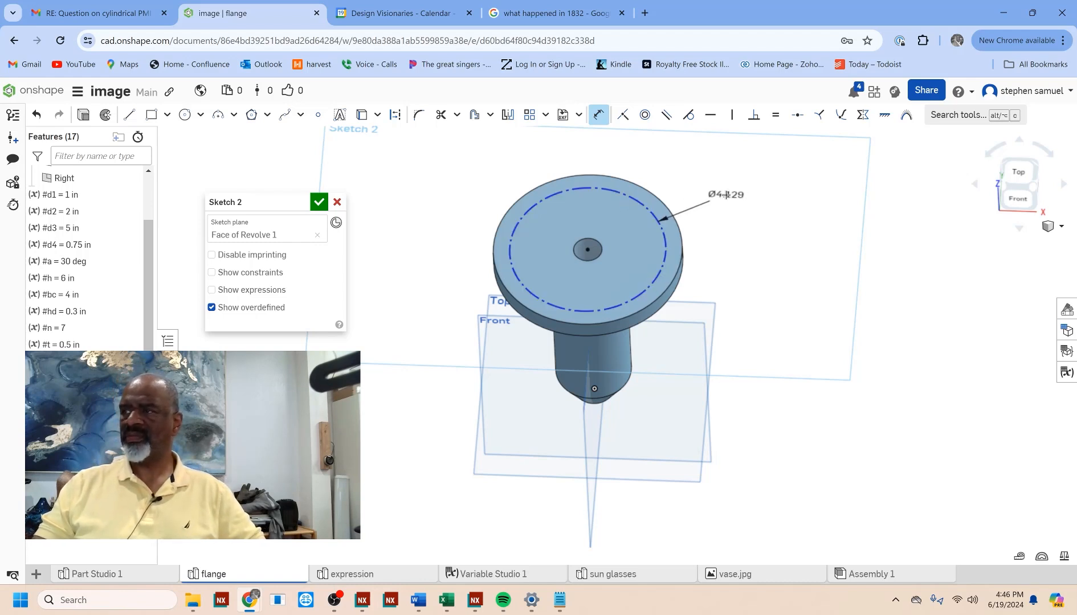
pyautogui.click(727, 193)
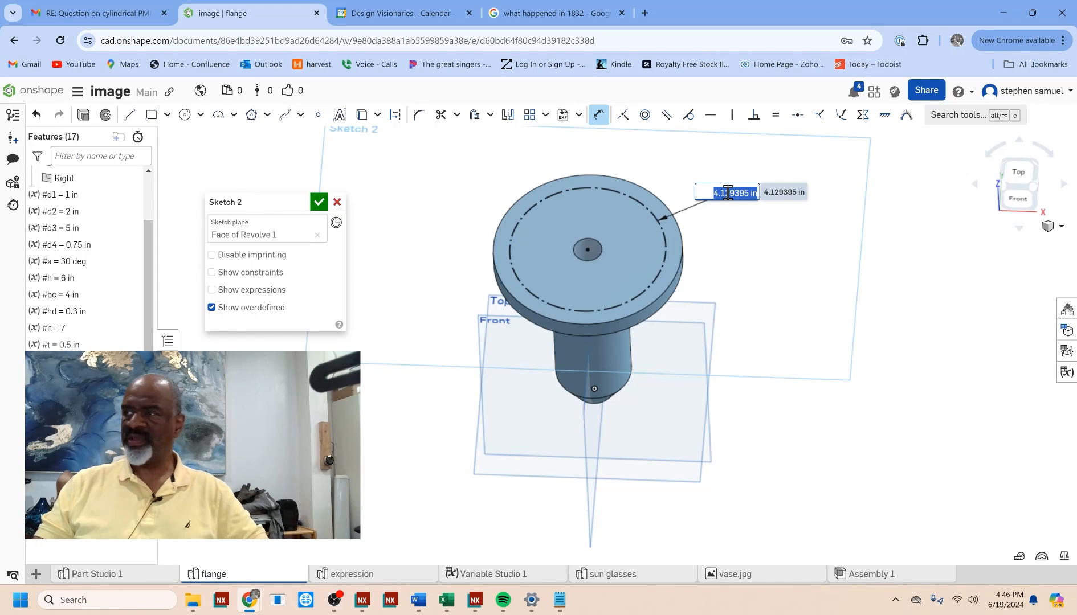
pyautogui.write('#bc')
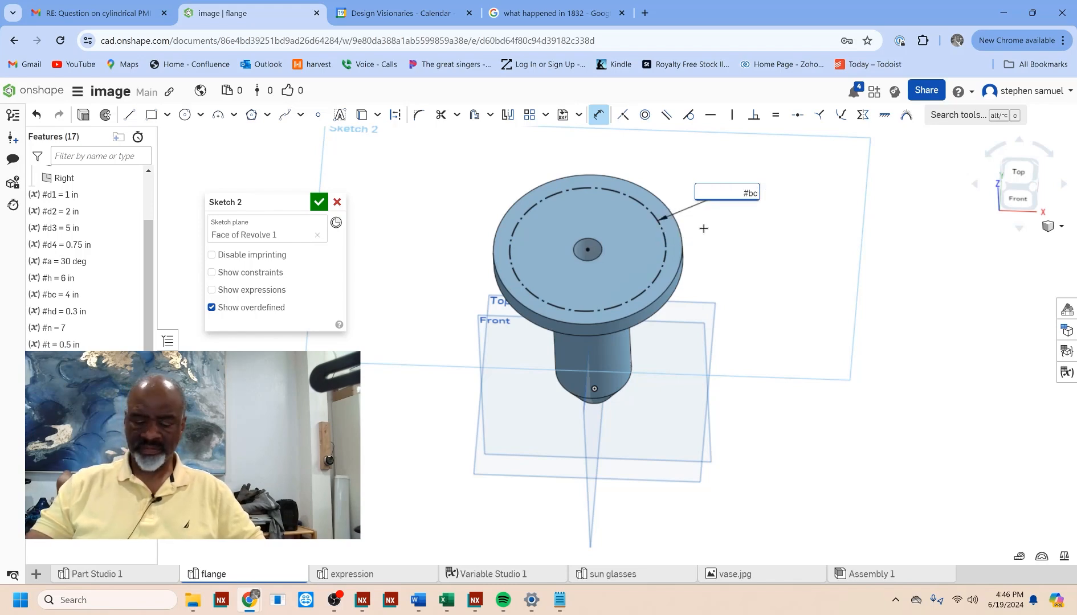
pyautogui.press('Return')
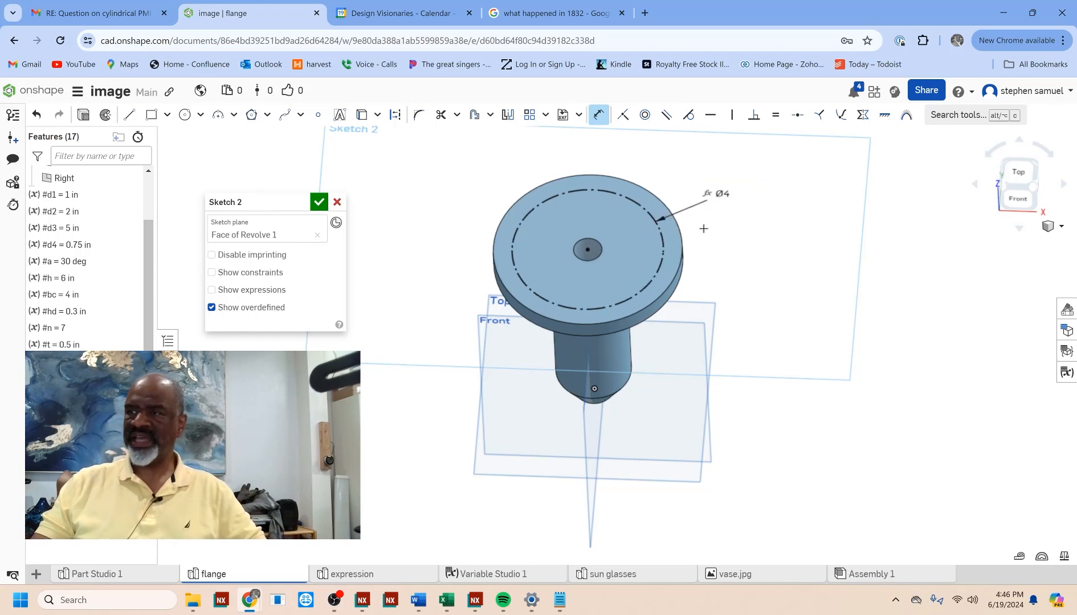
# Step: Place a sketch point on the flange face, make it coincident with the bolt circle, and finish the sketch
pyautogui.click(318, 114)
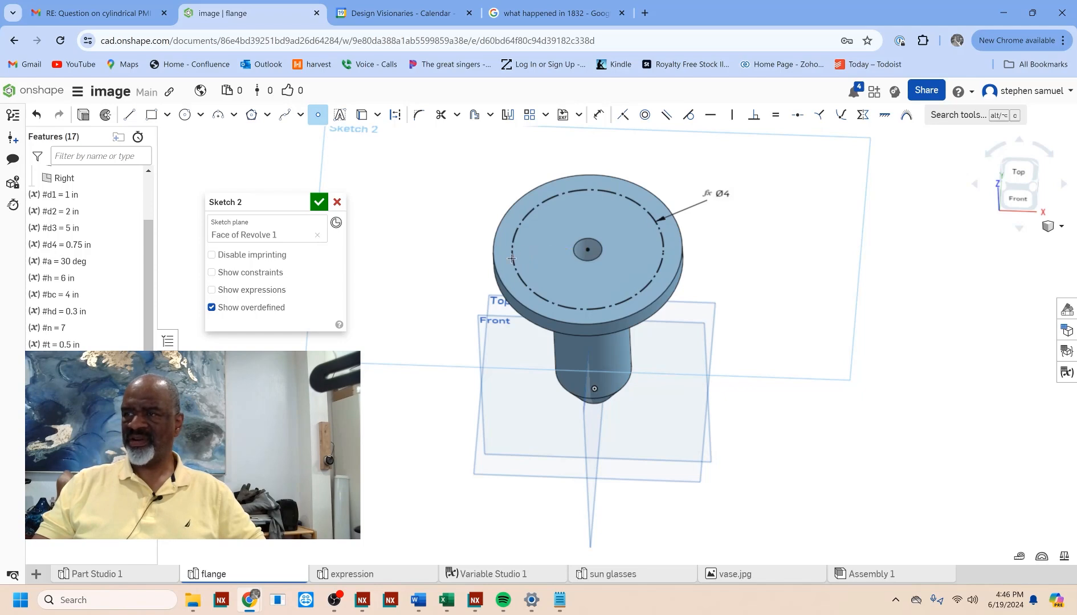
pyautogui.rightClick(443, 262)
pyautogui.click(469, 365)
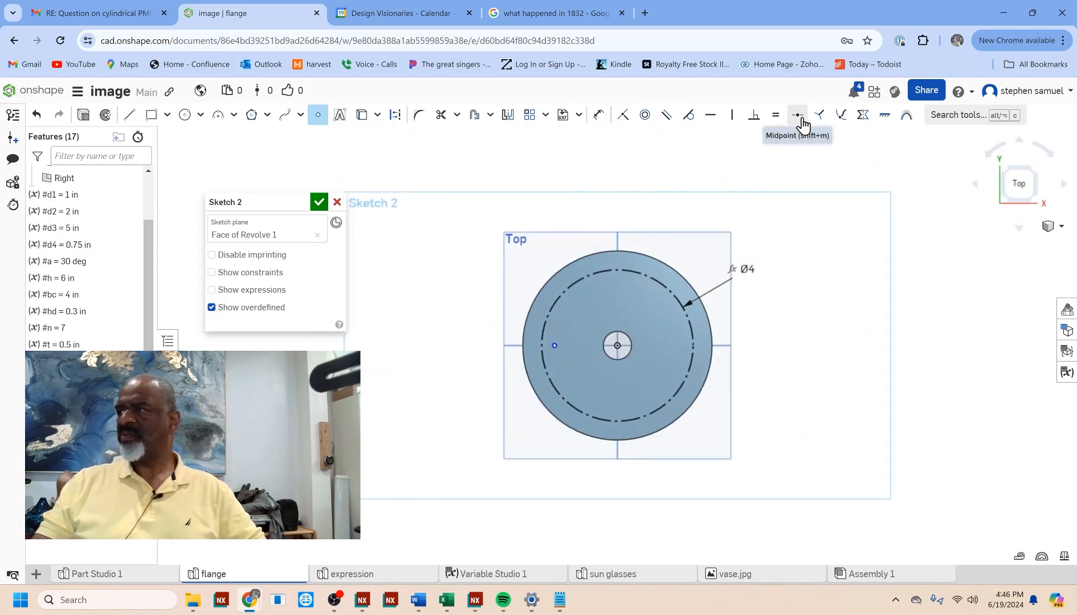
pyautogui.click(623, 117)
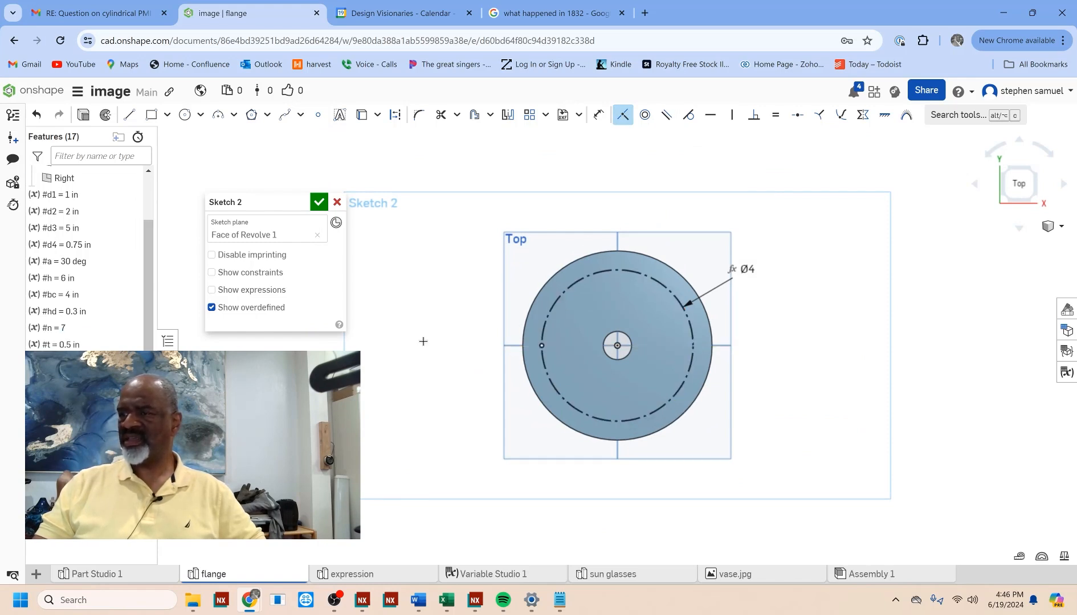
pyautogui.click(319, 203)
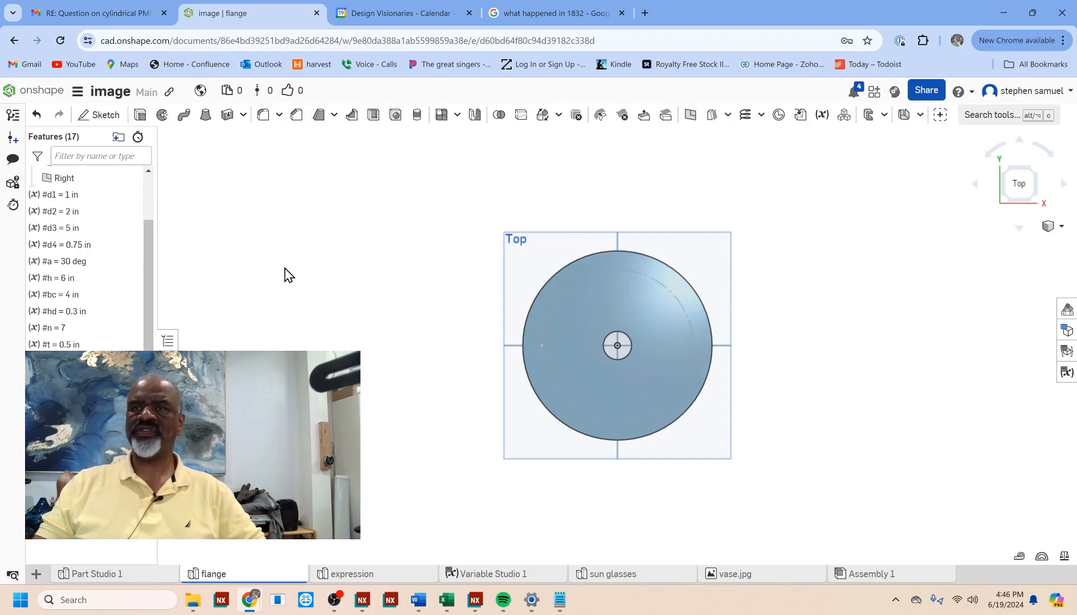
# Step: Create a simple drilled through hole at the bolt-circle sketch point with its diameter set to #hd
pyautogui.moveTo(297, 300); pyautogui.dragTo(317, 277, button='right')
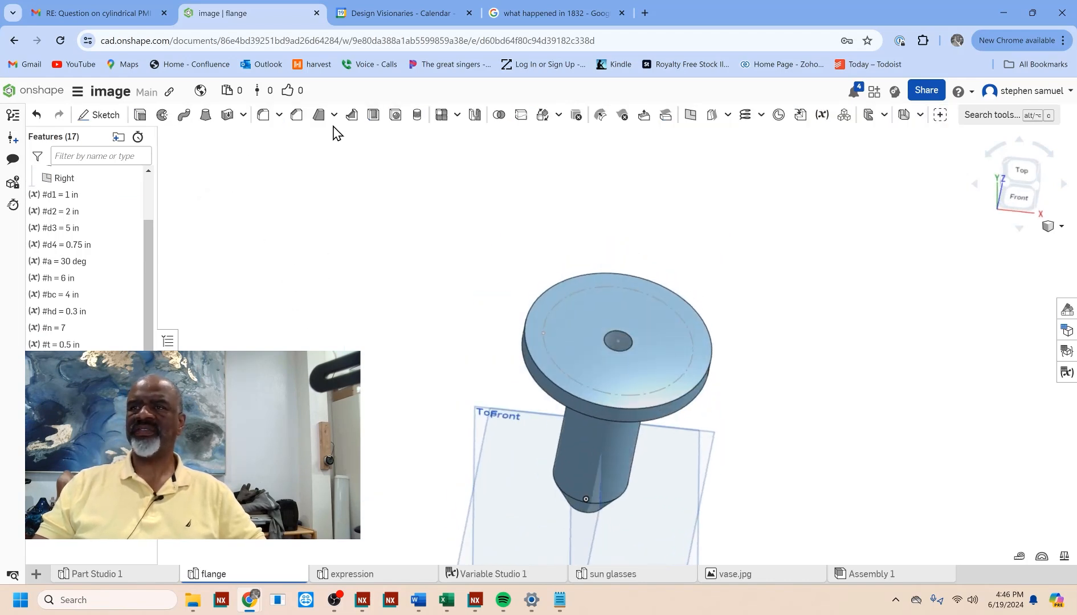
pyautogui.click(395, 116)
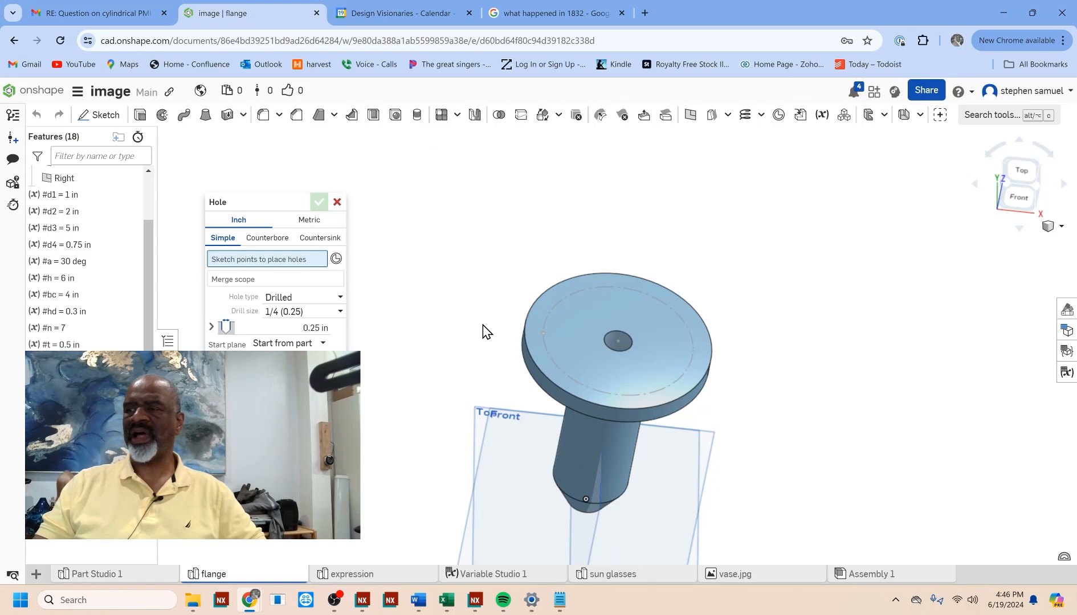
pyautogui.click(542, 333)
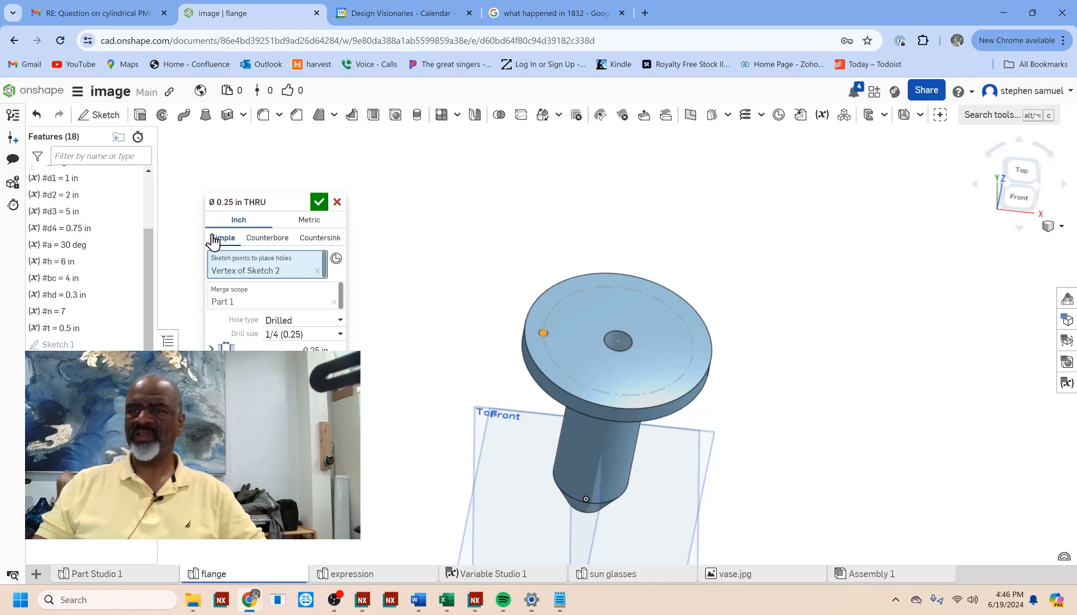
pyautogui.click(341, 337)
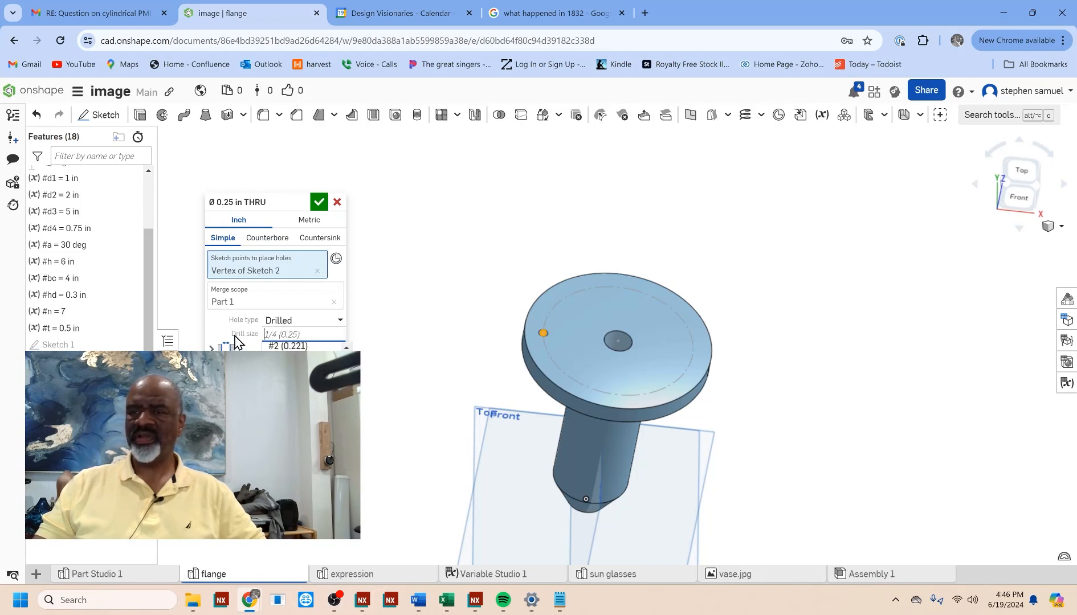
pyautogui.click(414, 368)
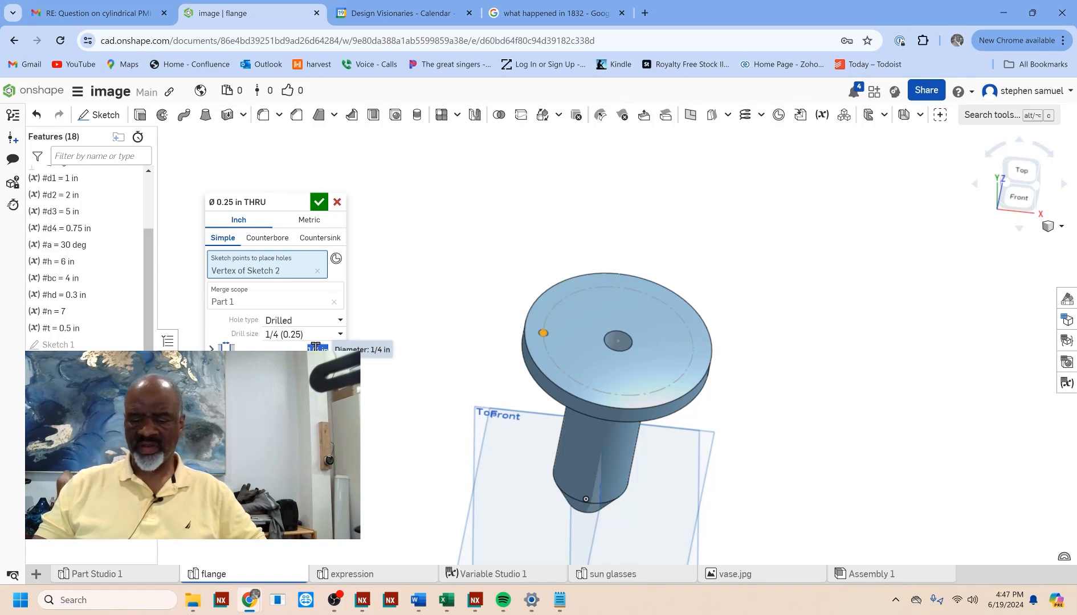
pyautogui.write('#hd')
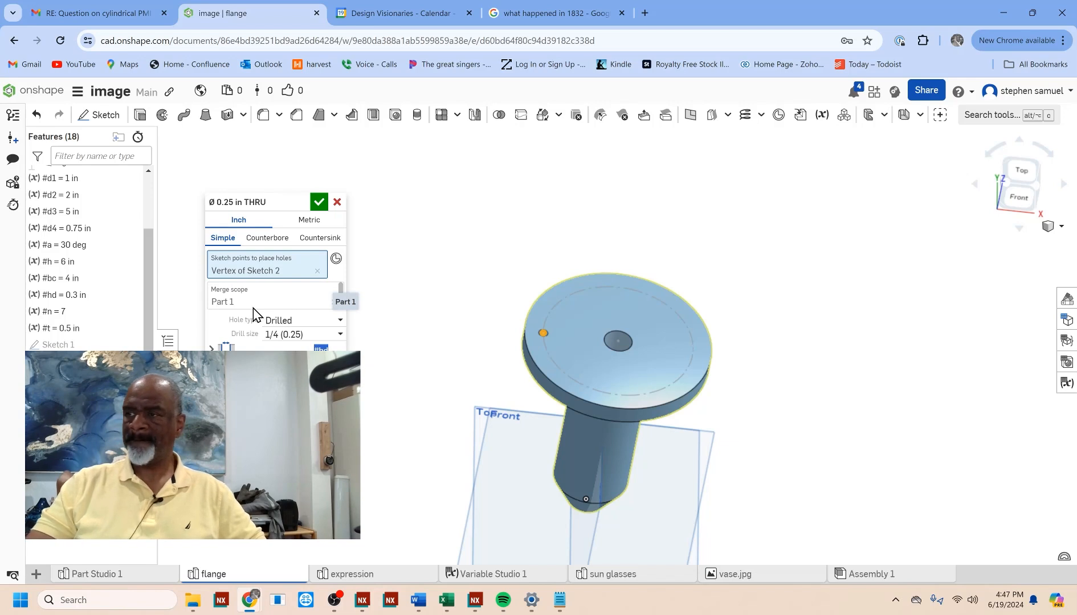
pyautogui.click(319, 202)
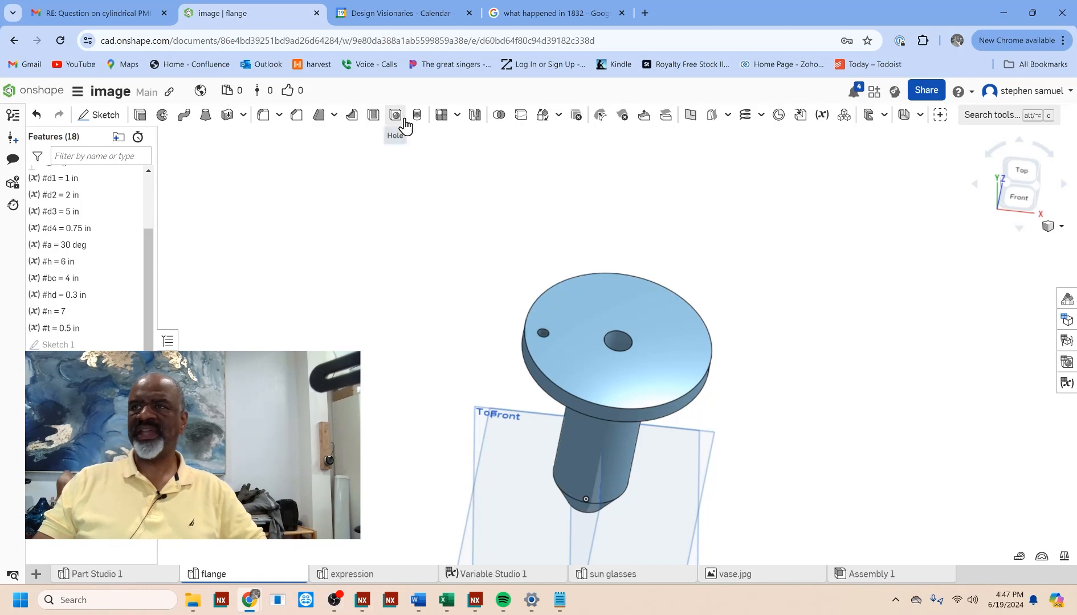
# Step: Set up a circular feature pattern of the bolt hole, using the cylindrical neck face as the axis
pyautogui.click(457, 117)
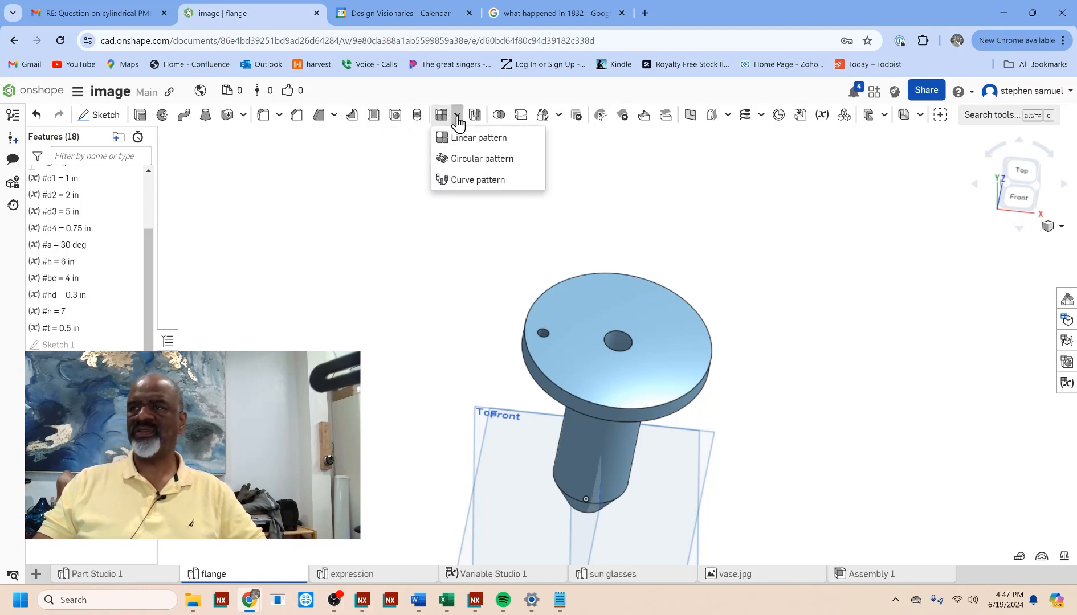
pyautogui.click(458, 159)
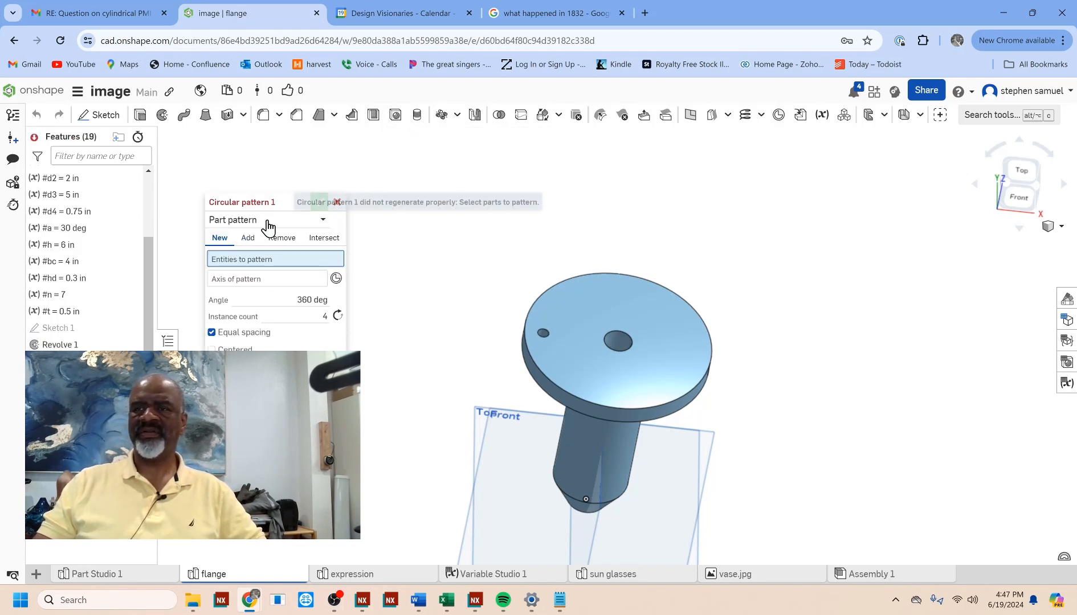
pyautogui.click(298, 220)
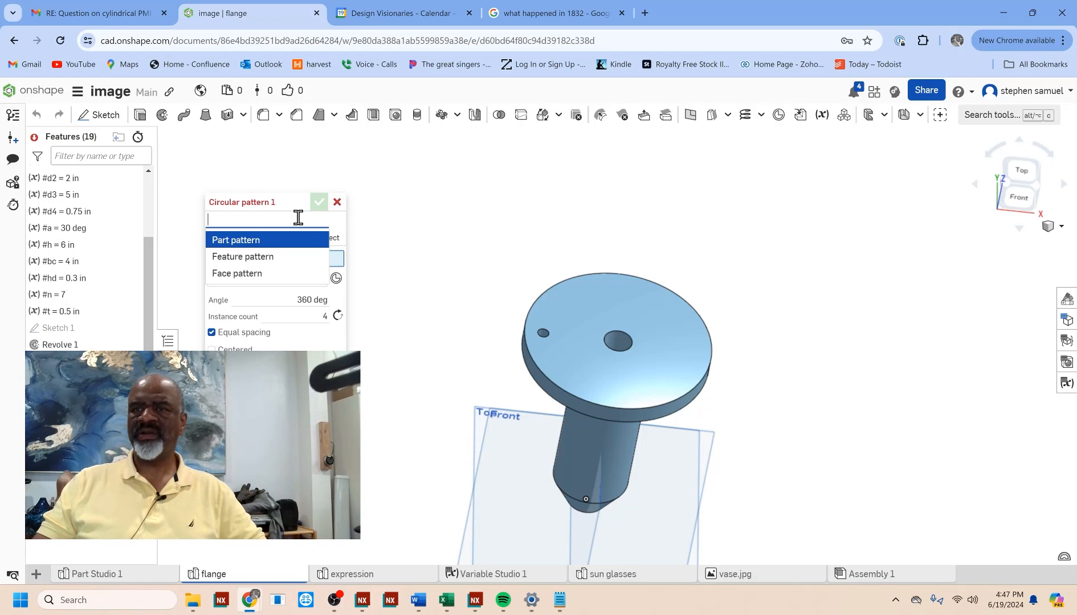
pyautogui.click(242, 257)
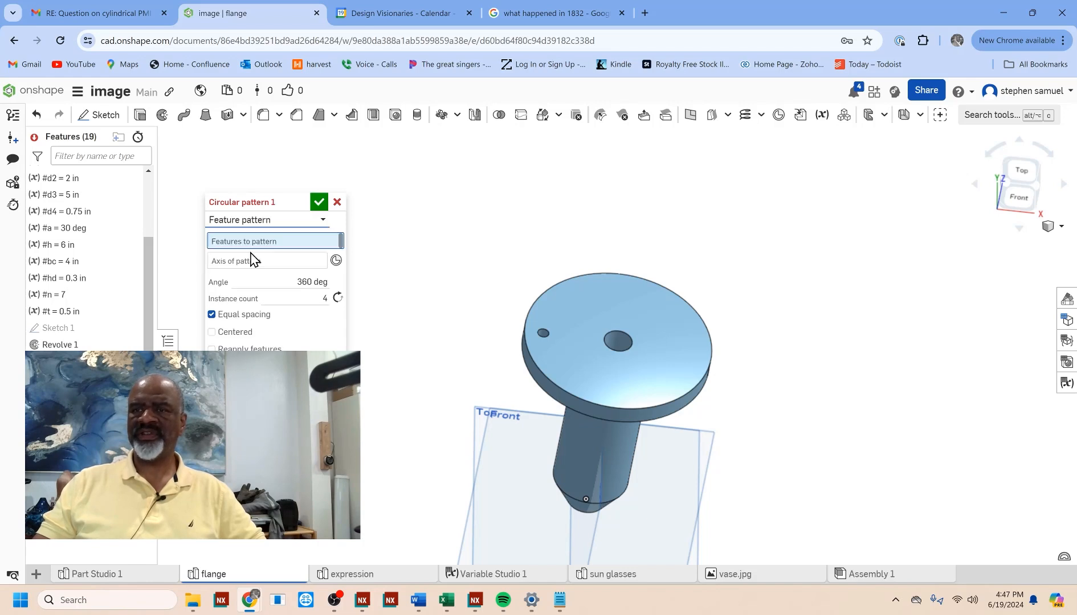
pyautogui.click(544, 338)
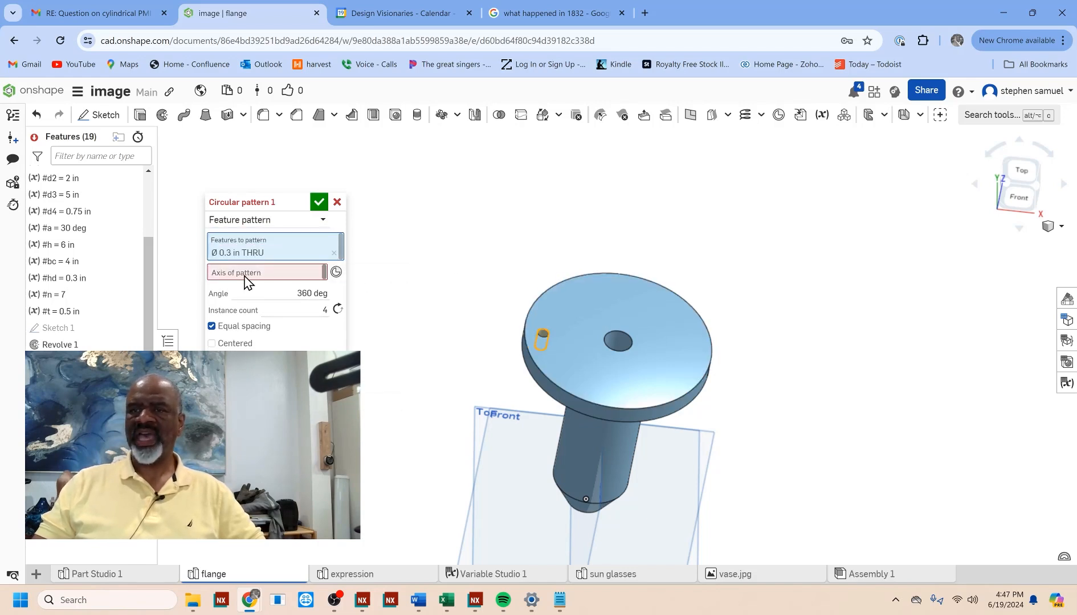
pyautogui.click(605, 441)
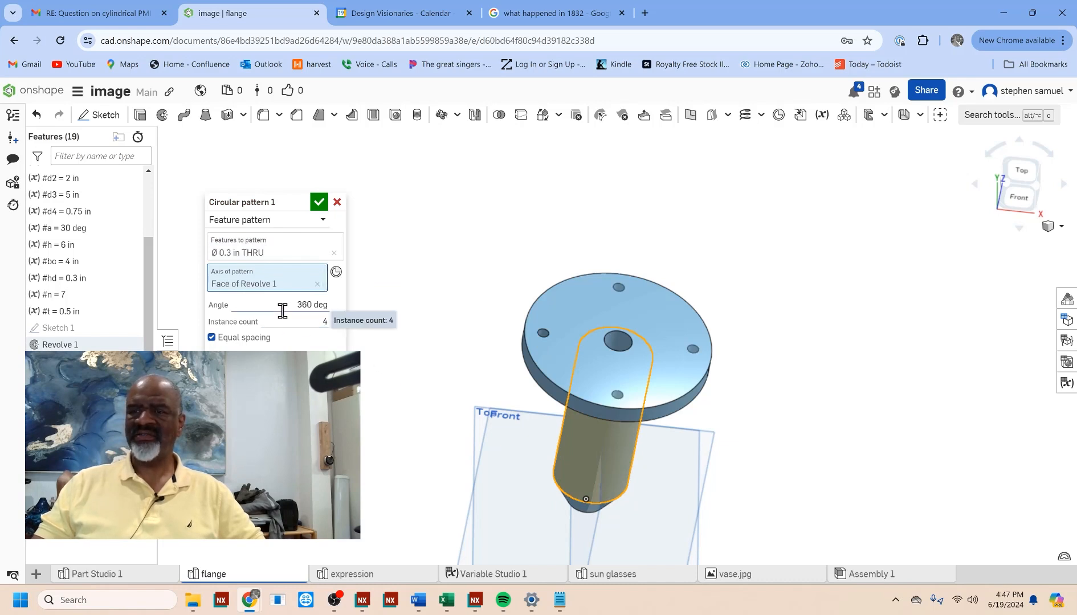
# Step: Set the circular pattern's instance count to the variable #n and accept the pattern
pyautogui.click(322, 323)
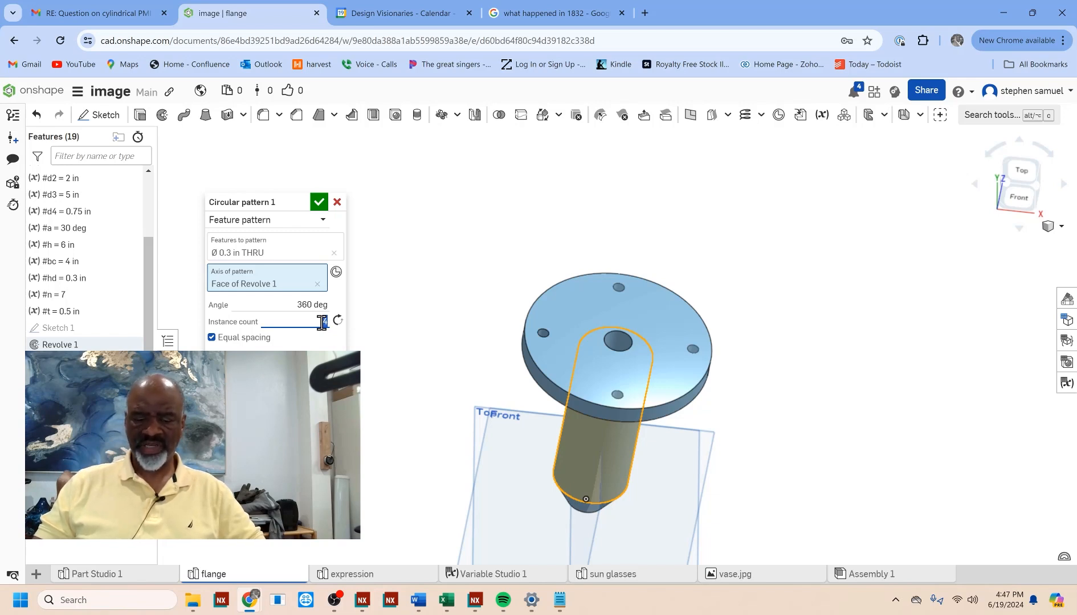
pyautogui.write('#n')
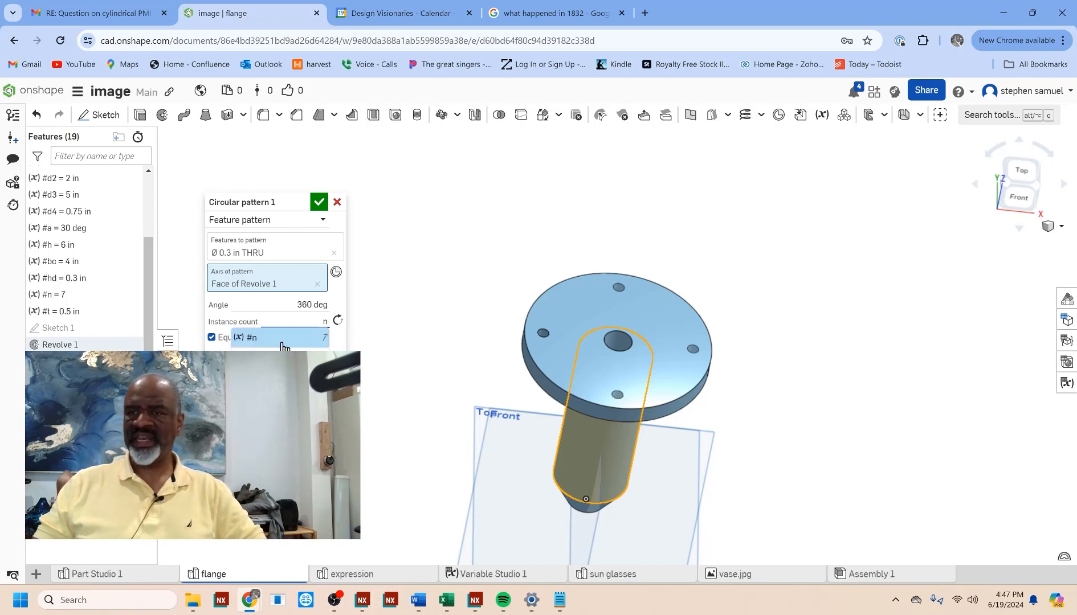
pyautogui.click(282, 345)
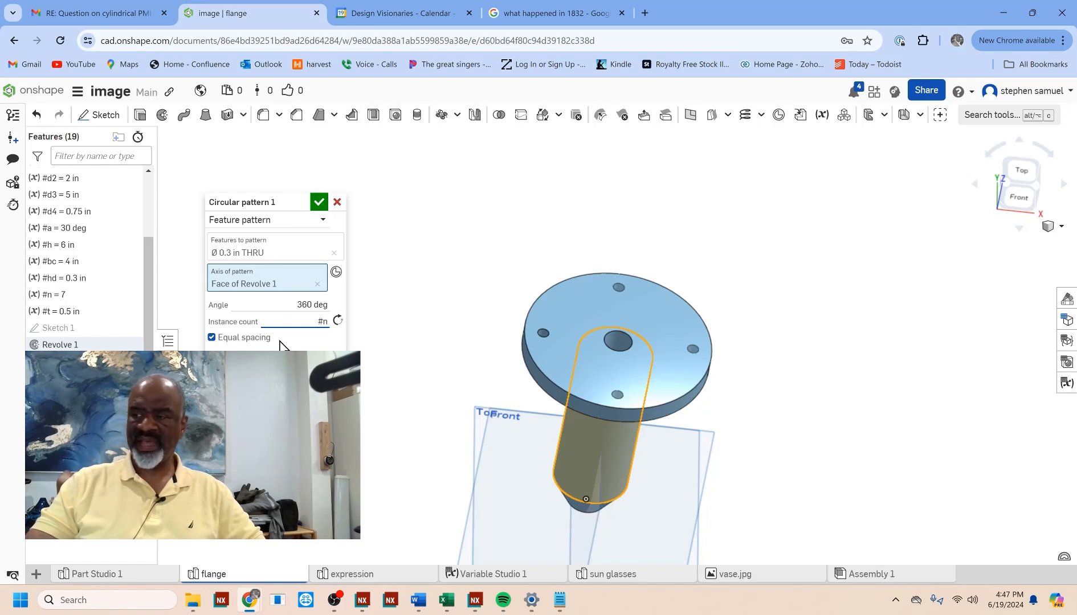
pyautogui.press('Return')
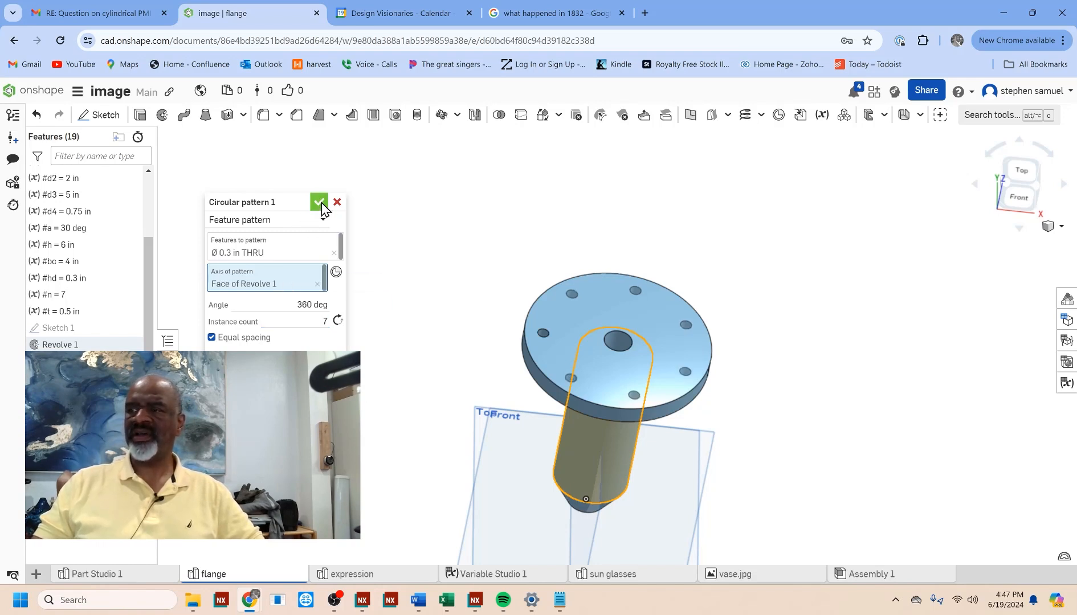
pyautogui.click(320, 202)
# Step: Set the height variable #h to 4 in
pyautogui.moveTo(469, 363); pyautogui.dragTo(472, 294, button='middle')
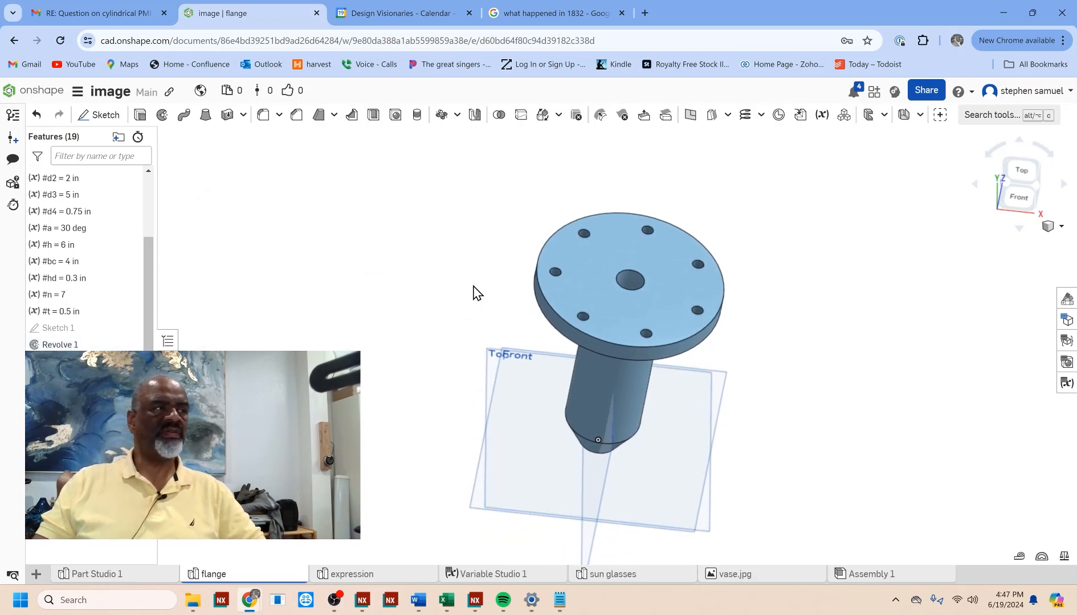
pyautogui.moveTo(478, 292); pyautogui.dragTo(791, 360, button='right')
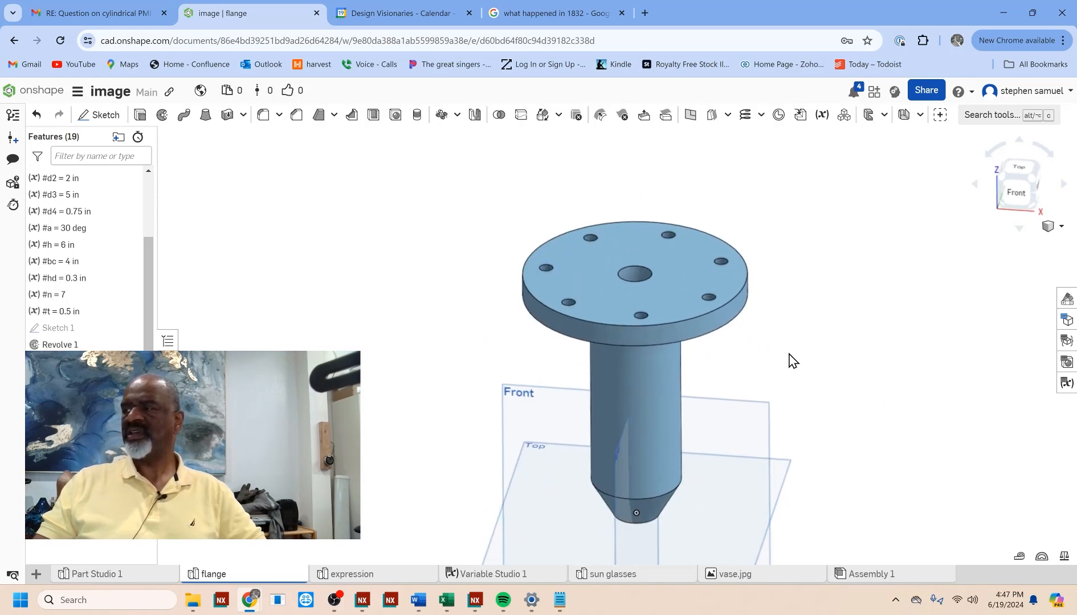
pyautogui.moveTo(790, 354); pyautogui.dragTo(836, 319, button='middle')
pyautogui.scroll(2, 814, 339)
pyautogui.scroll(-1, 813, 339)
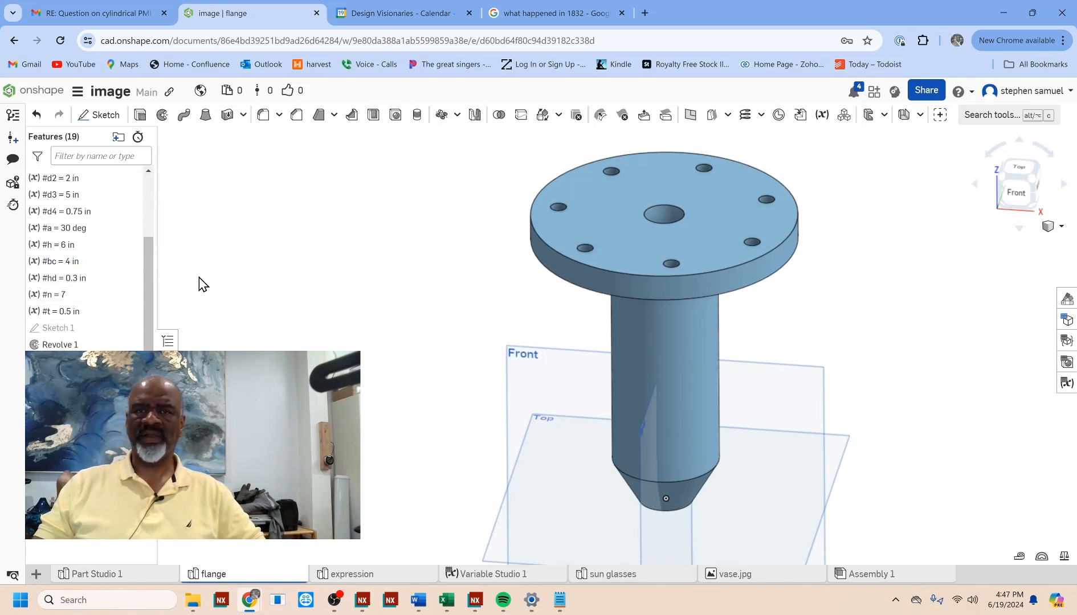
pyautogui.doubleClick(85, 249)
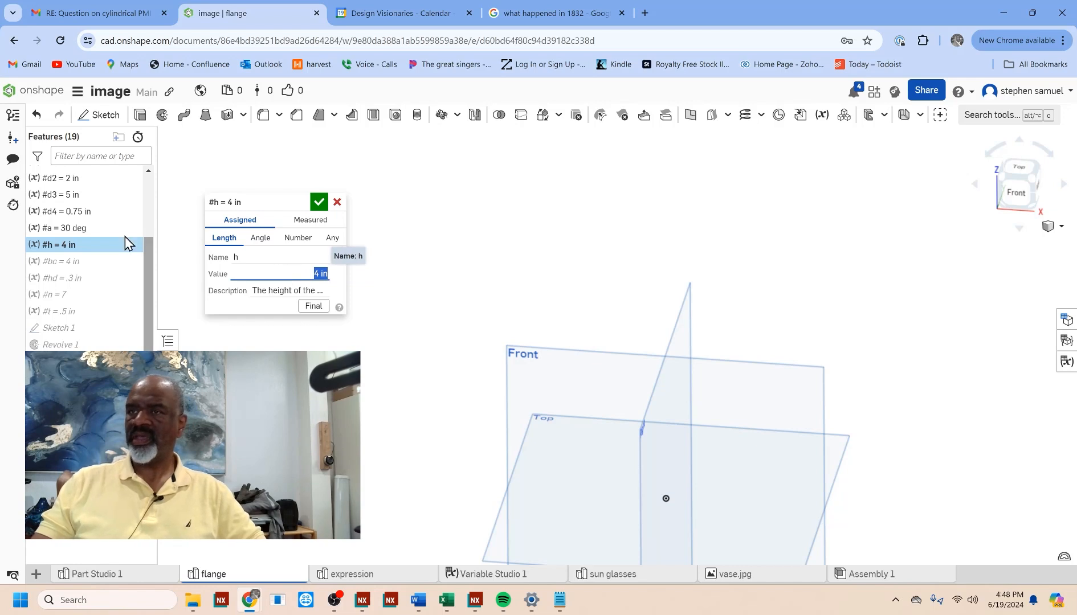
pyautogui.click(319, 202)
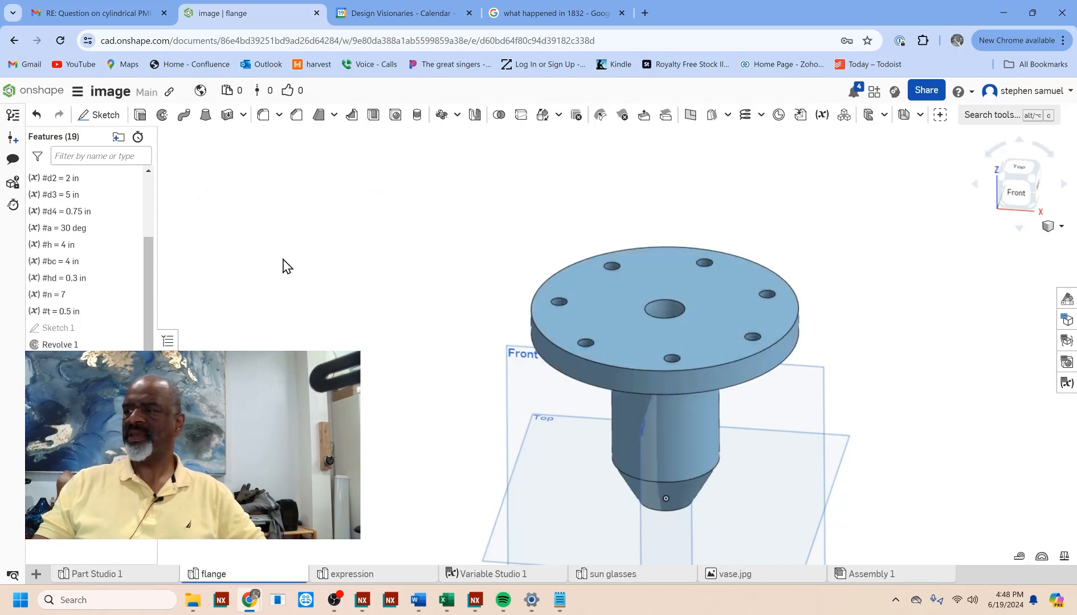
pyautogui.moveTo(427, 276)
pyautogui.mouseDown(button='right')
pyautogui.moveTo(416, 211)
pyautogui.moveTo(420, 260)
pyautogui.mouseUp(button='right')
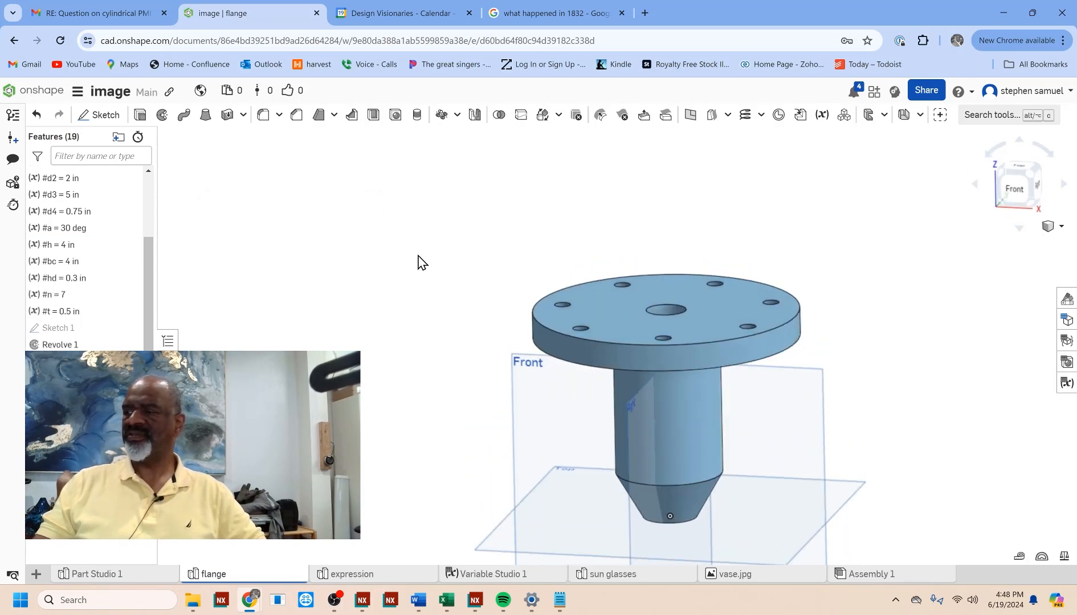
# Step: Open the flange's variable table and set the bolt-hole count variable n to 12
pyautogui.click(1064, 385)
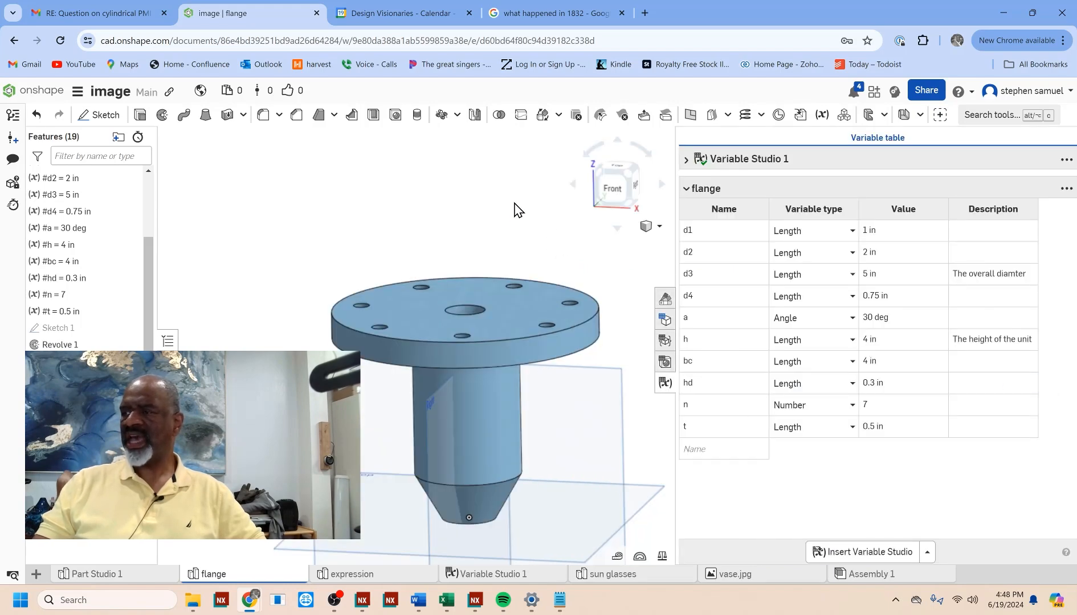
pyautogui.moveTo(514, 209)
pyautogui.mouseDown(button='right')
pyautogui.moveTo(512, 185)
pyautogui.moveTo(504, 202)
pyautogui.mouseUp(button='right')
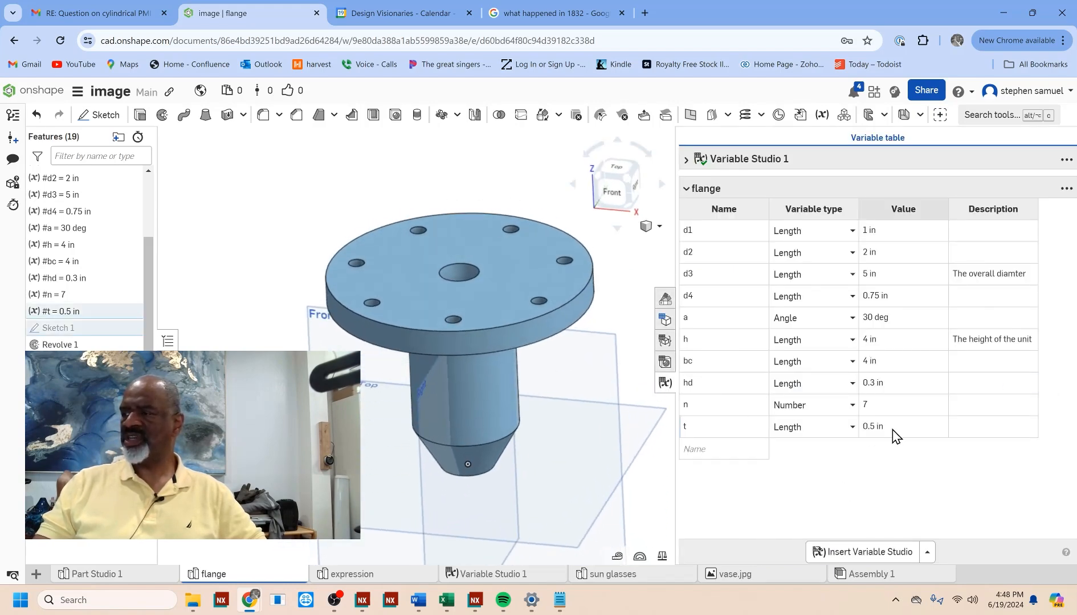
pyautogui.click(874, 404)
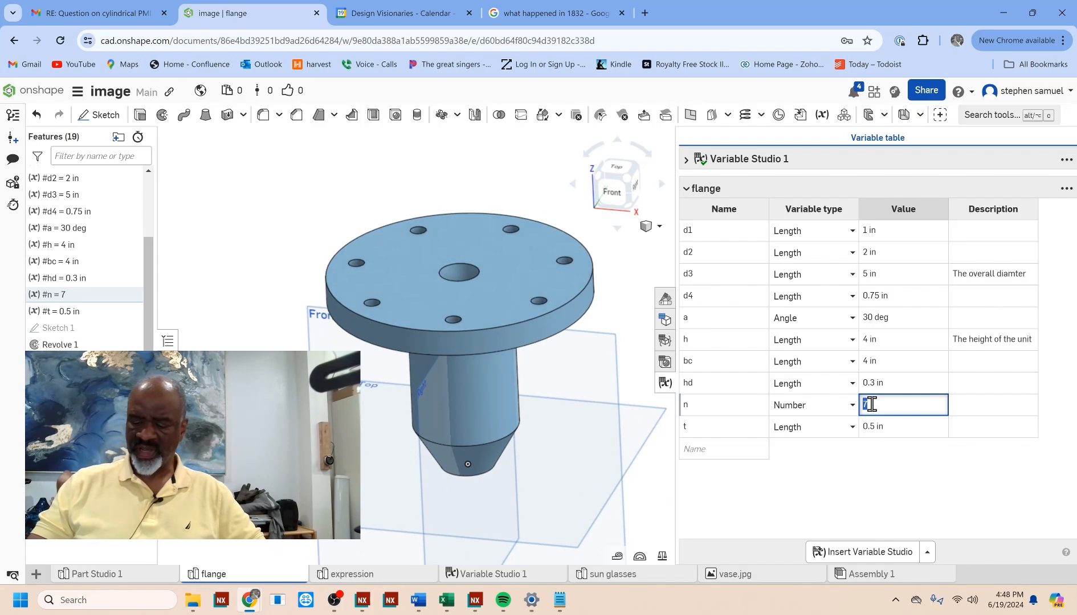
pyautogui.press('Return')
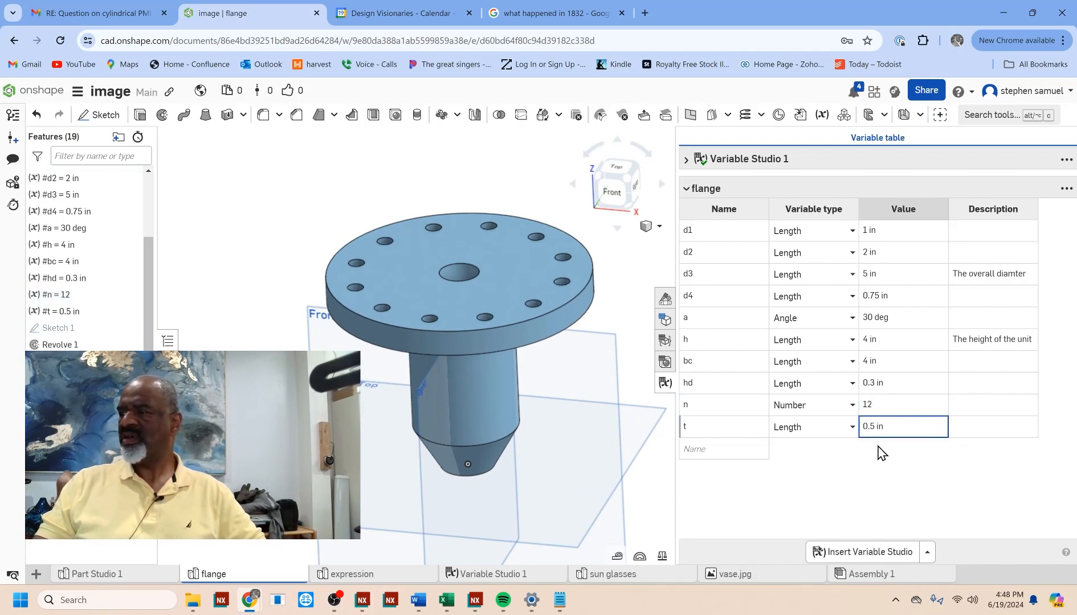
# Step: Set the flange thickness variable t to 0.25 in
pyautogui.click(879, 429)
pyautogui.press('BackSpace')
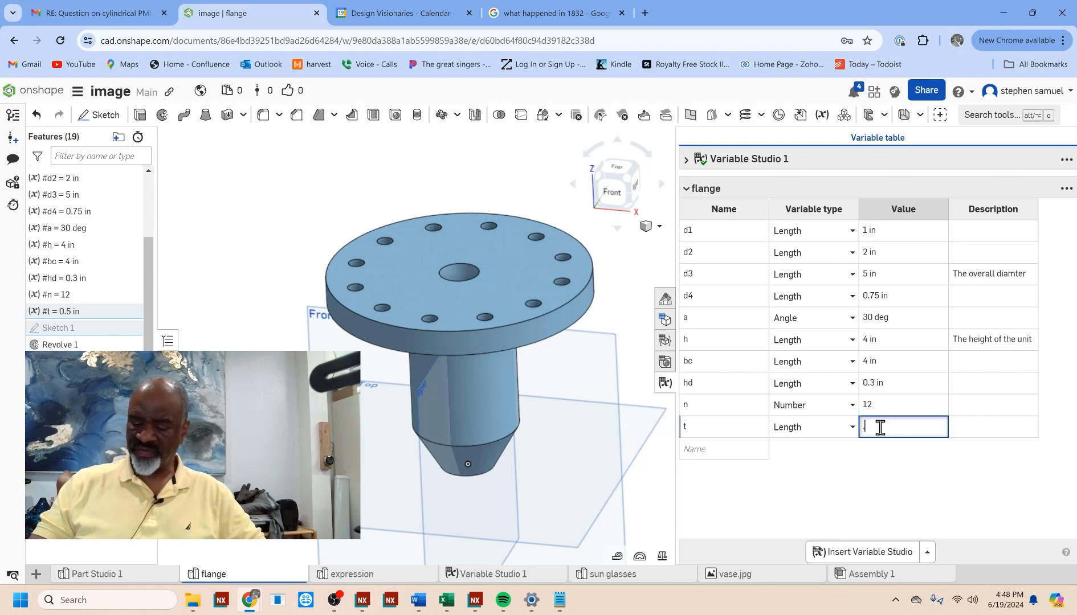
pyautogui.press('Return')
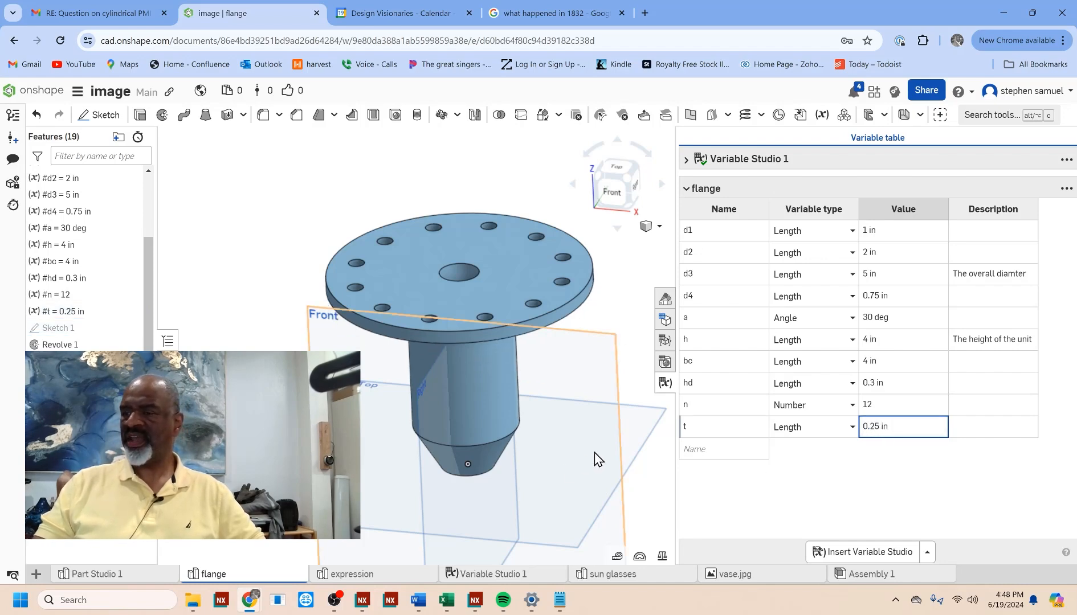
# Step: Set the angle variable a, which controls the tapered end, to 45 deg
pyautogui.moveTo(594, 452)
pyautogui.mouseDown(button='right')
pyautogui.moveTo(597, 433)
pyautogui.moveTo(593, 453)
pyautogui.mouseUp(button='right')
pyautogui.doubleClick(883, 319)
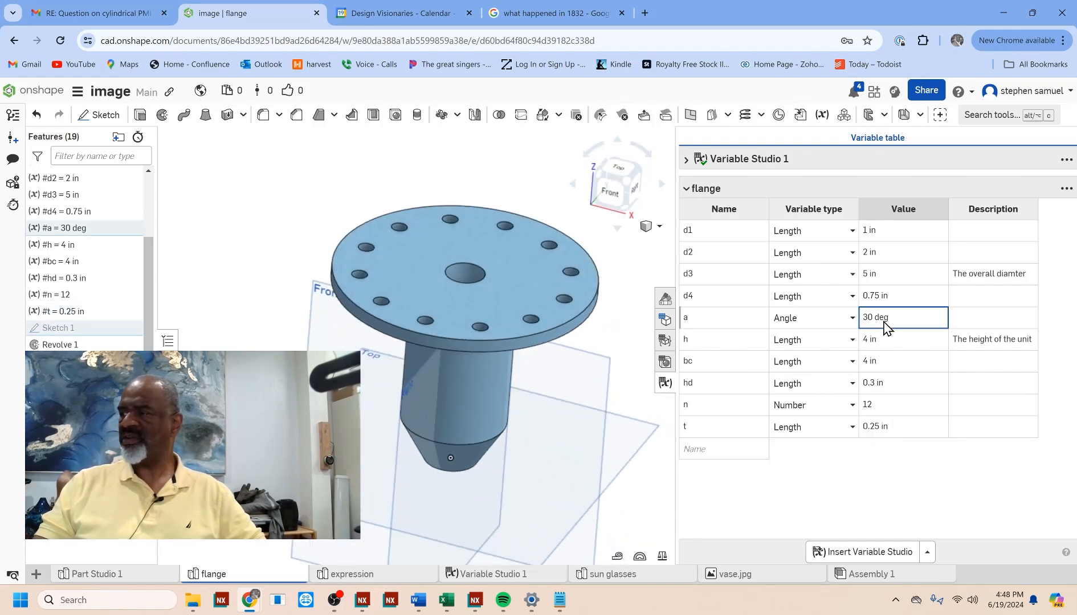
pyautogui.write('45')
pyautogui.press('Return')
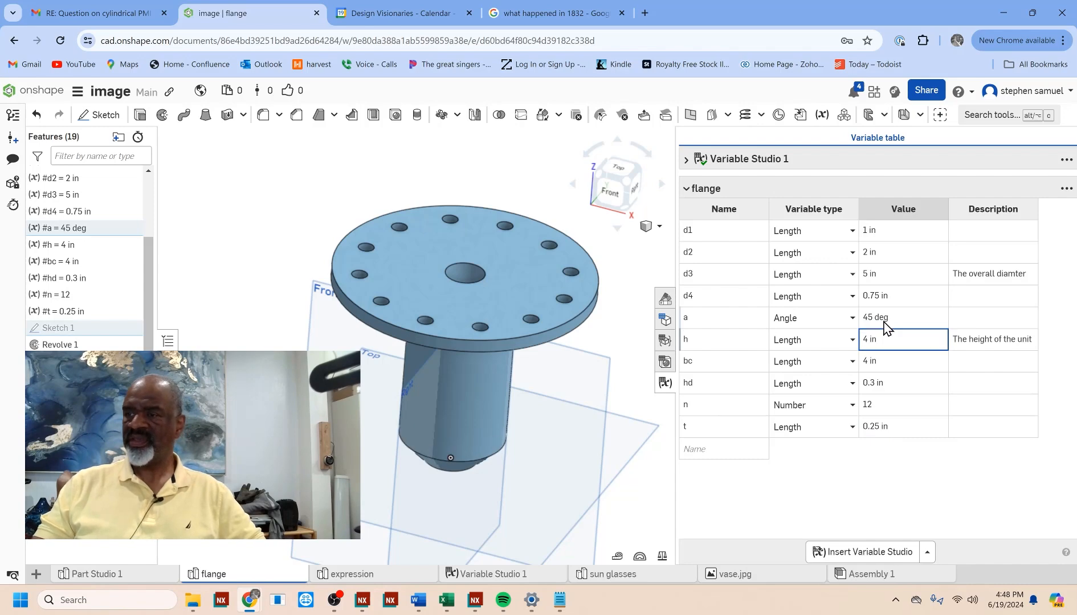
# Step: Examine the updated flange from above and underneath with the variable table closed, and reopen the table beside the model
pyautogui.scroll(-1, 233, 327)
pyautogui.scroll(1, 280, 351)
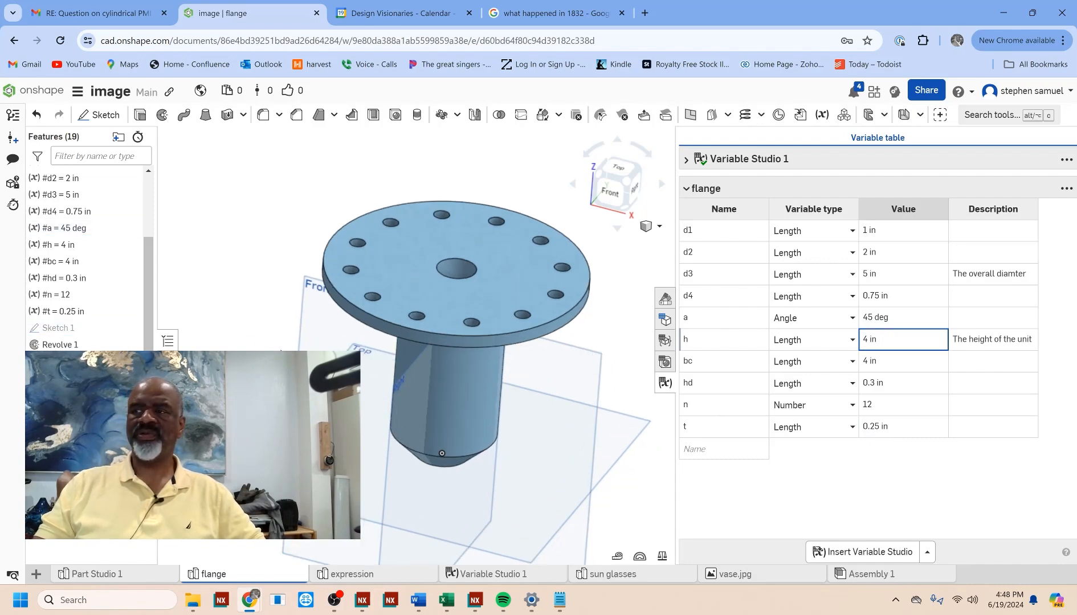
pyautogui.moveTo(288, 366); pyautogui.dragTo(310, 346, button='middle')
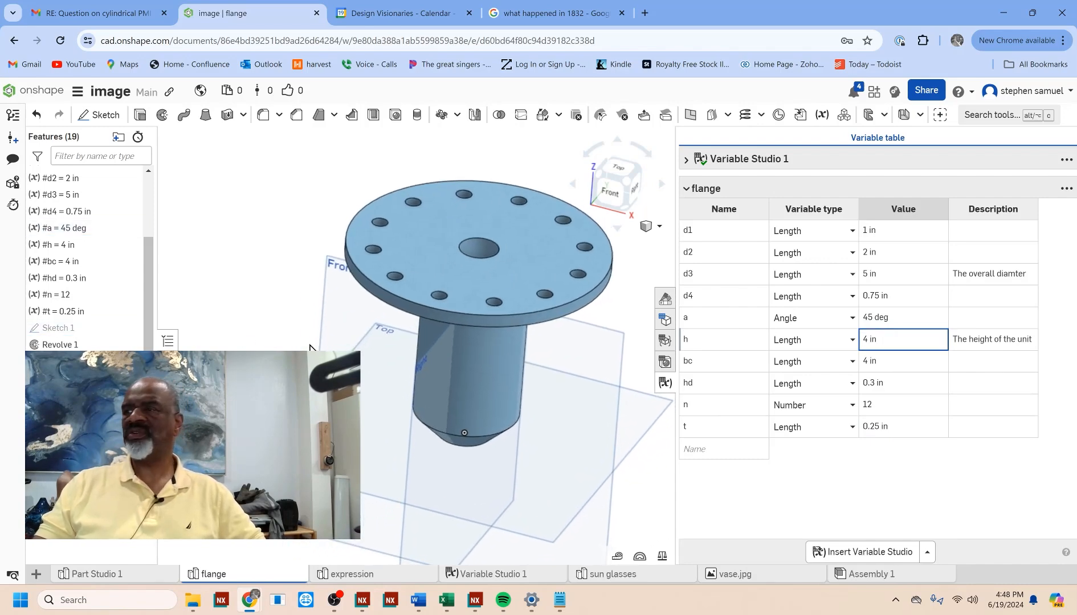
pyautogui.click(666, 382)
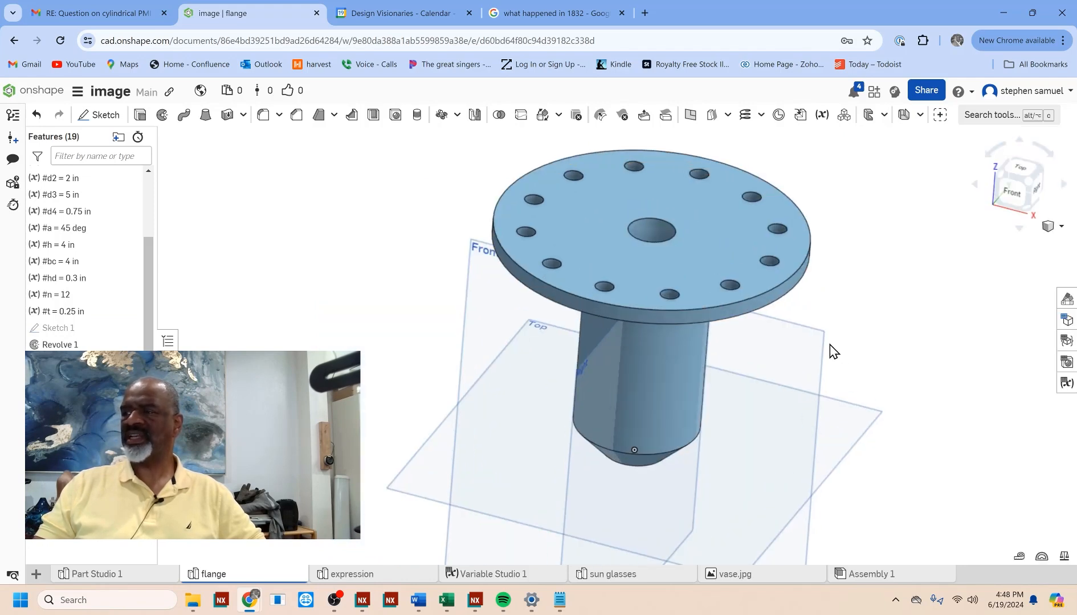
pyautogui.moveTo(834, 352)
pyautogui.mouseDown(button='middle')
pyautogui.moveTo(834, 319)
pyautogui.moveTo(835, 345)
pyautogui.mouseUp(button='middle')
pyautogui.moveTo(854, 323); pyautogui.dragTo(755, 284, button='right')
pyautogui.scroll(-3, 823, 273)
pyautogui.scroll(2, 821, 144)
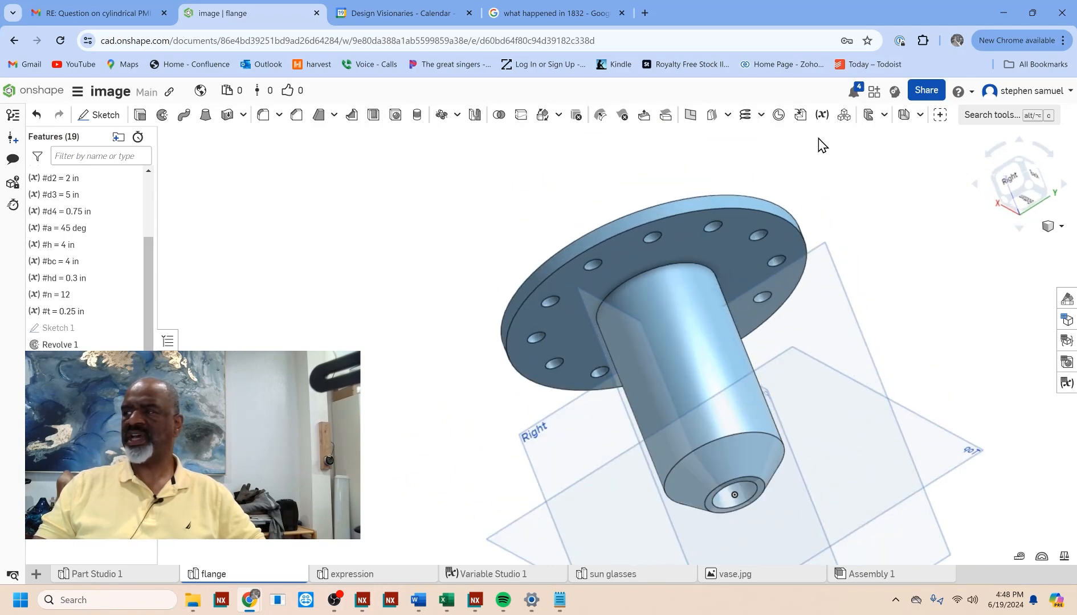
pyautogui.scroll(-2, 608, 200)
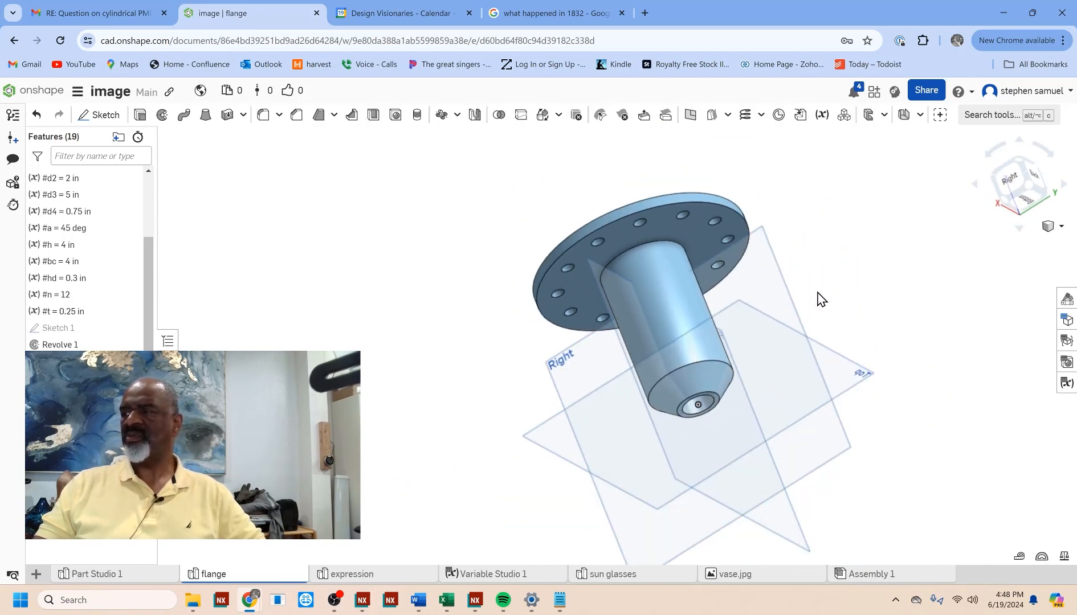
pyautogui.moveTo(820, 298); pyautogui.dragTo(866, 305, button='middle')
pyautogui.scroll(2, 882, 297)
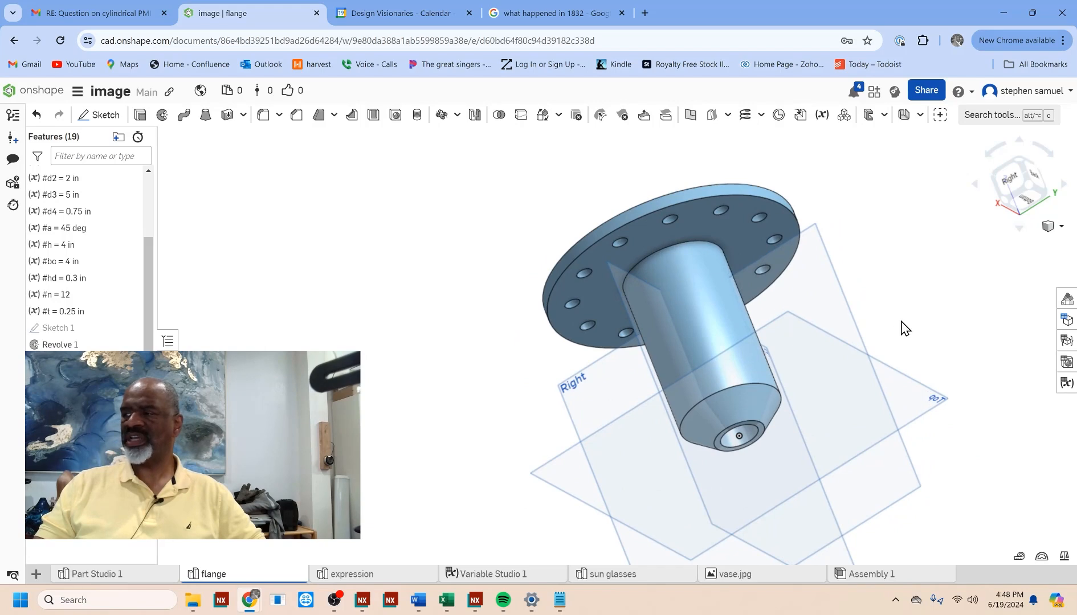
pyautogui.click(1066, 383)
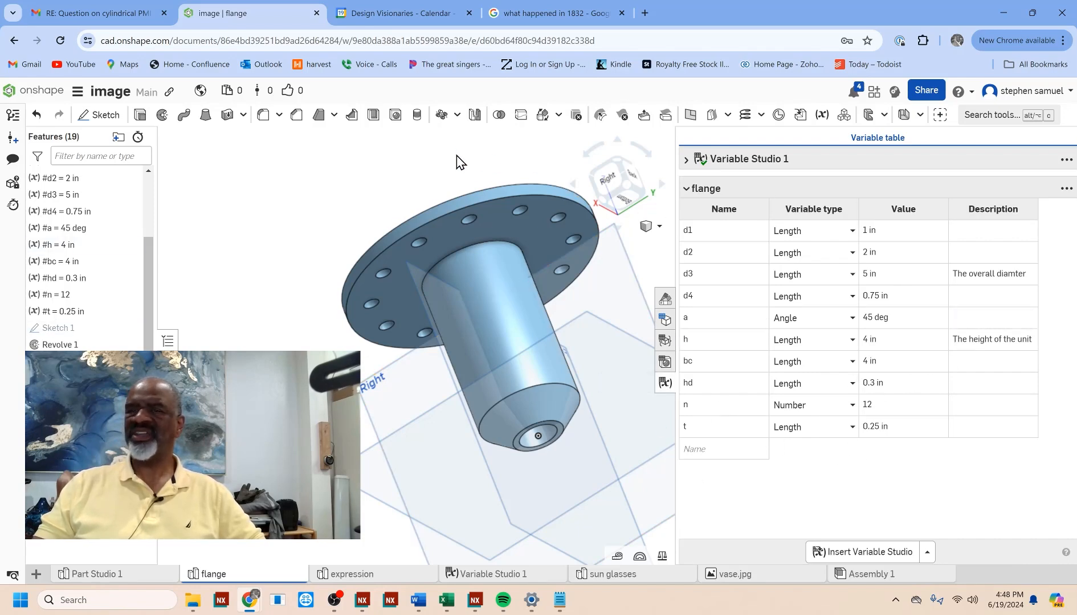
pyautogui.moveTo(456, 163); pyautogui.dragTo(517, 174, button='middle')
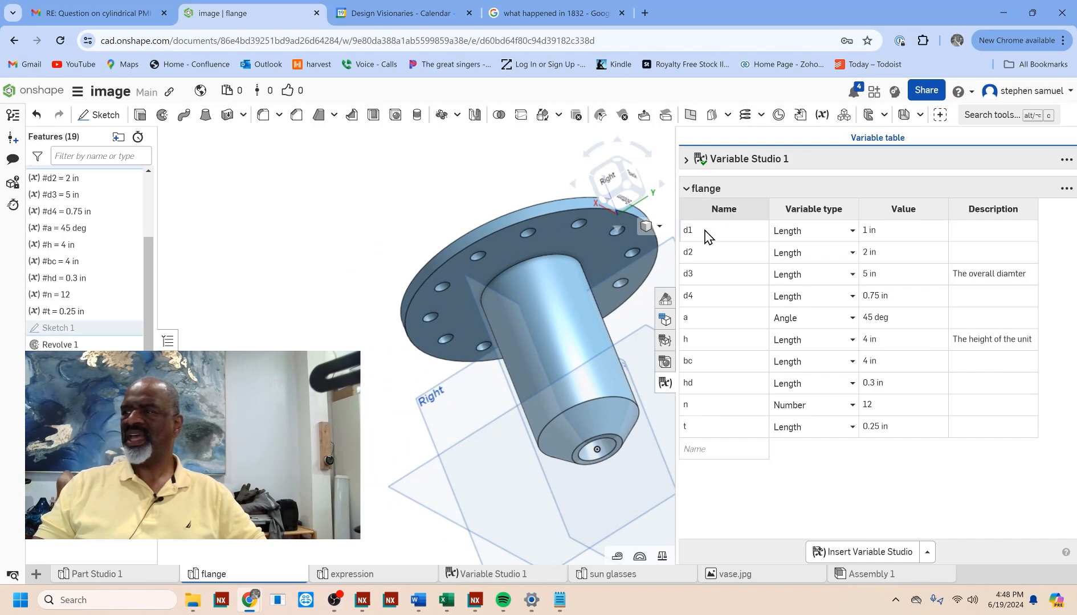